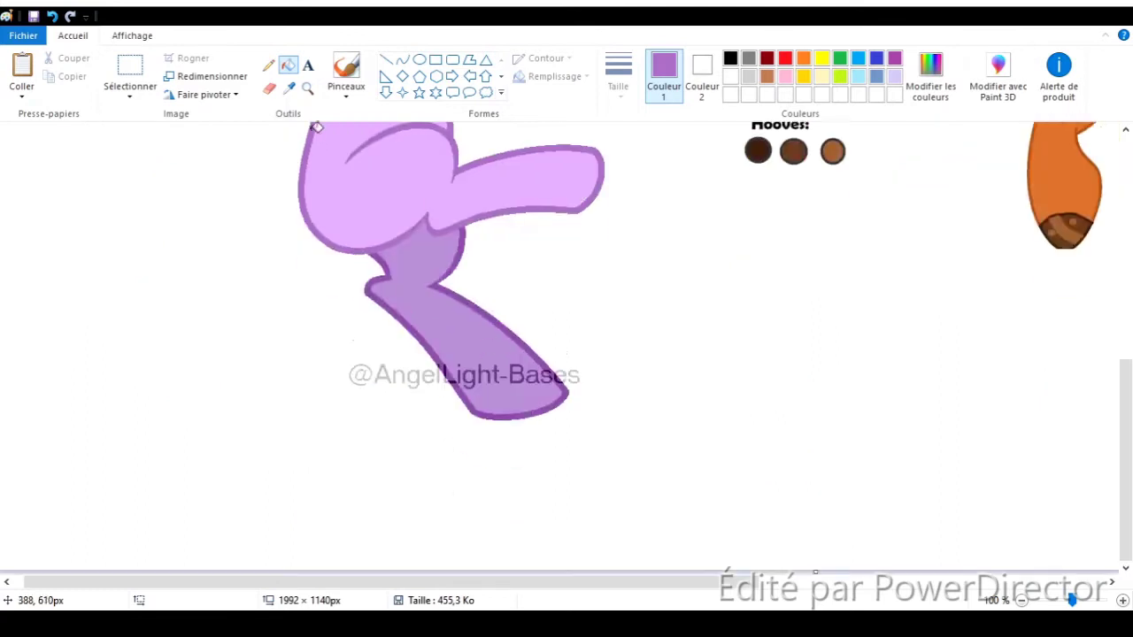
# Cover the watermark lettering on the lower hind leg of the pony base using fills
pyautogui.click(273, 286)
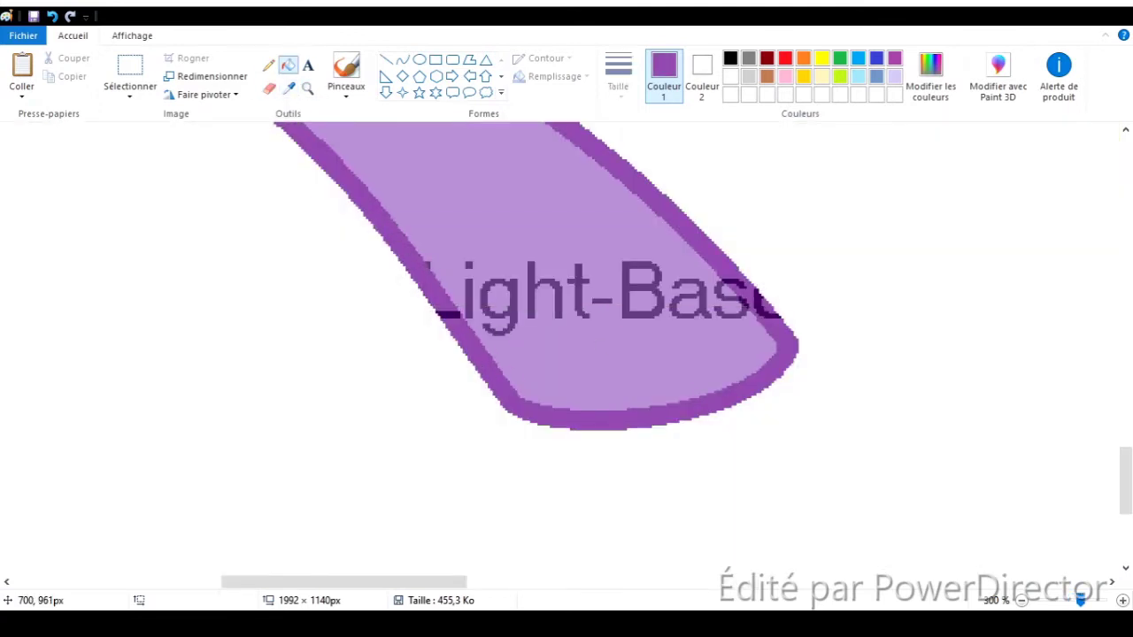
pyautogui.click(536, 232)
pyautogui.click(642, 297)
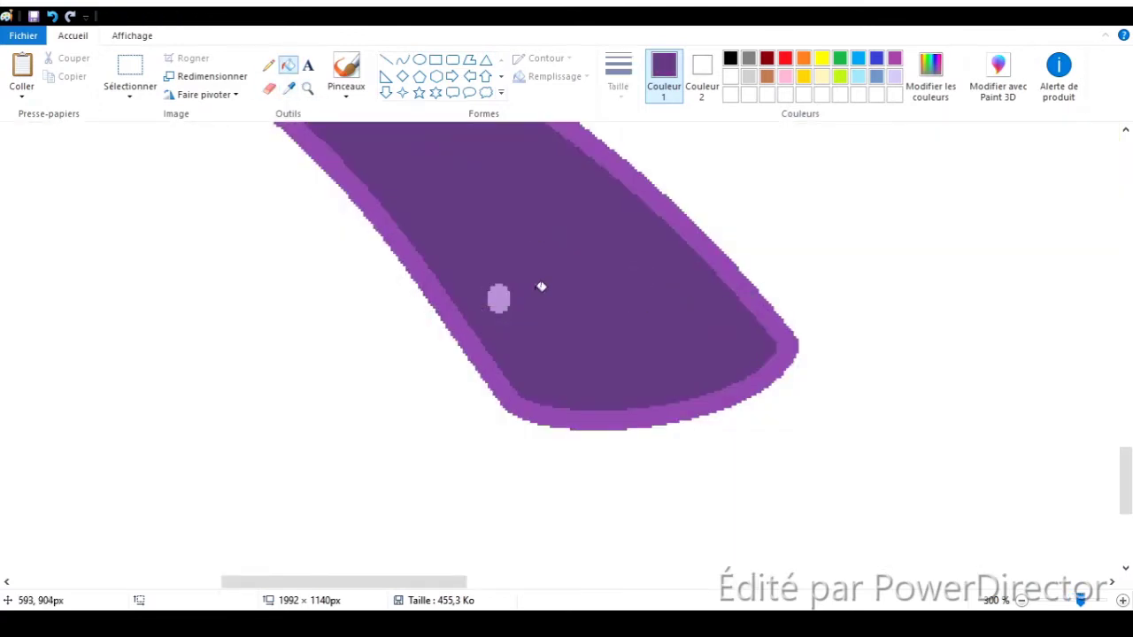
# Fill the pony base's head and body with the lighter orange of the reference pony
pyautogui.click(307, 89)
pyautogui.rightClick(327, 139)
pyautogui.rightClick(327, 139)
pyautogui.click(289, 89)
pyautogui.scroll(4, 240, 304)
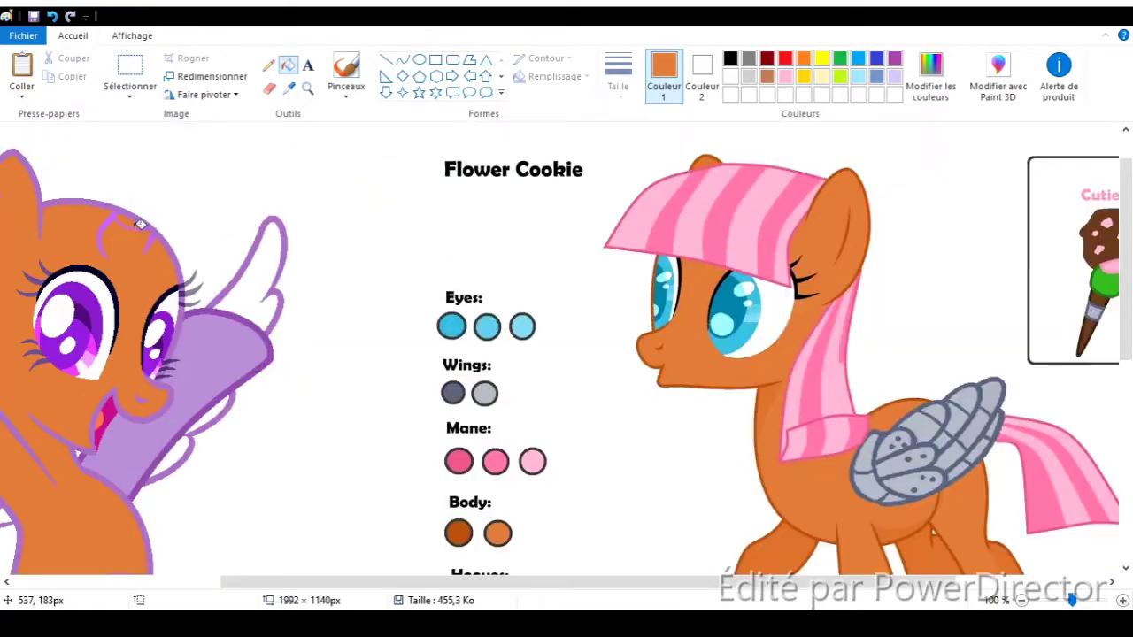
# Fill the raised front leg behind the face with the same light orange
pyautogui.click(307, 89)
pyautogui.click(177, 359)
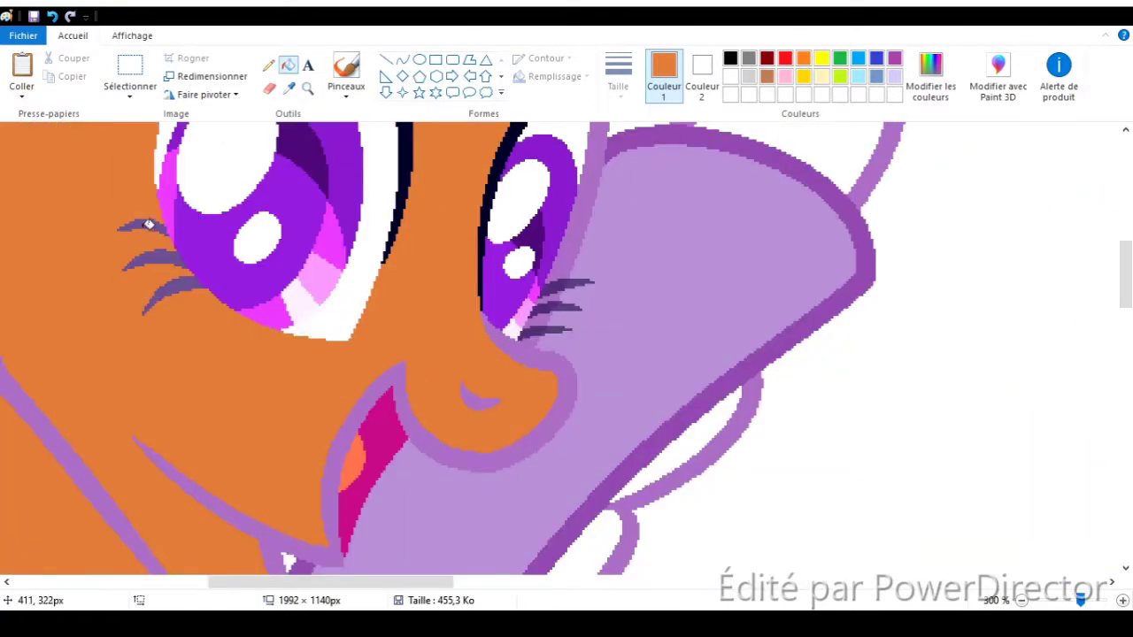
pyautogui.click(307, 88)
pyautogui.rightClick(328, 139)
pyautogui.rightClick(328, 139)
pyautogui.click(288, 88)
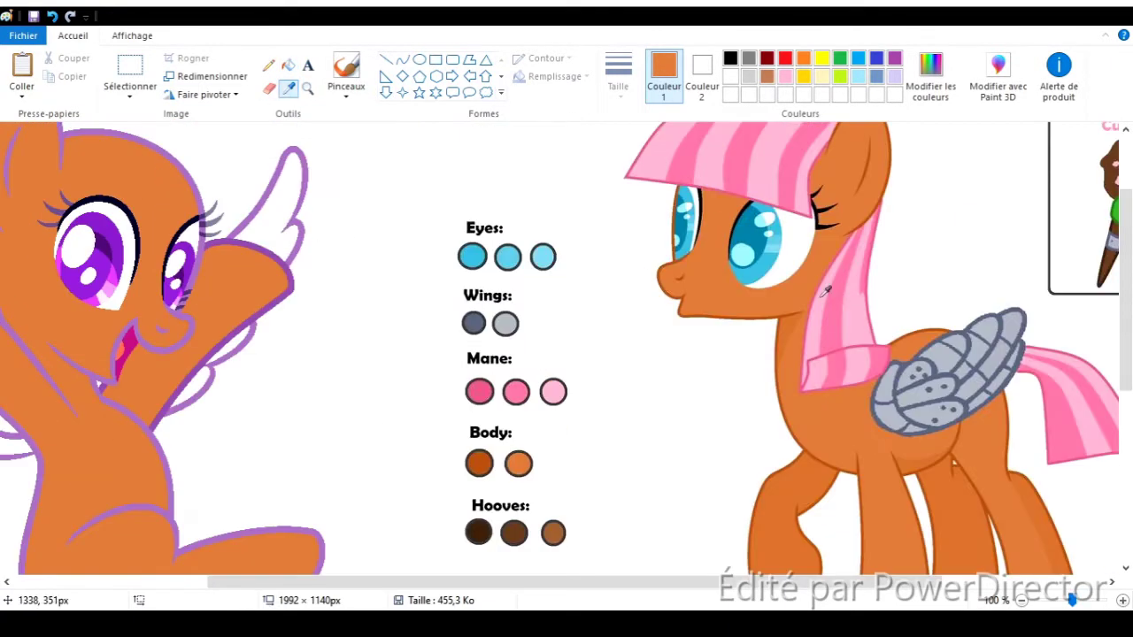
# Recolour the outlines of the head, body and near legs with the darker Body orange
pyautogui.hotkey('ctrl', 'z')
pyautogui.click(206, 217)
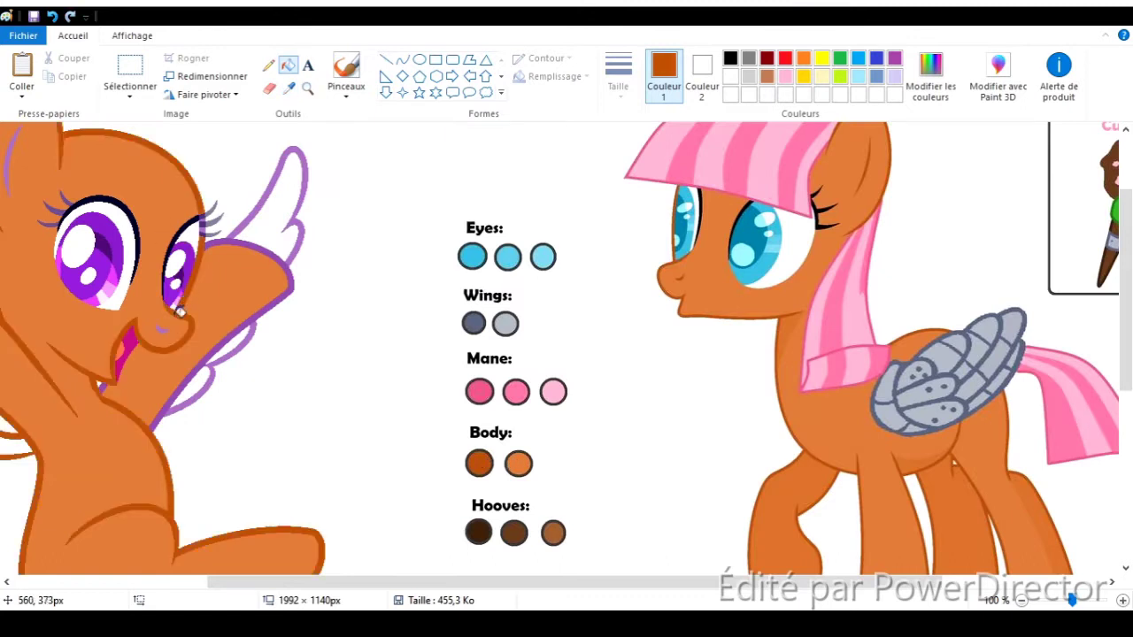
pyautogui.scroll(-4, 210, 215)
# Fill the far hind leg with a deeper orange and recolour the outlines of both far legs brownish orange
pyautogui.click(204, 238)
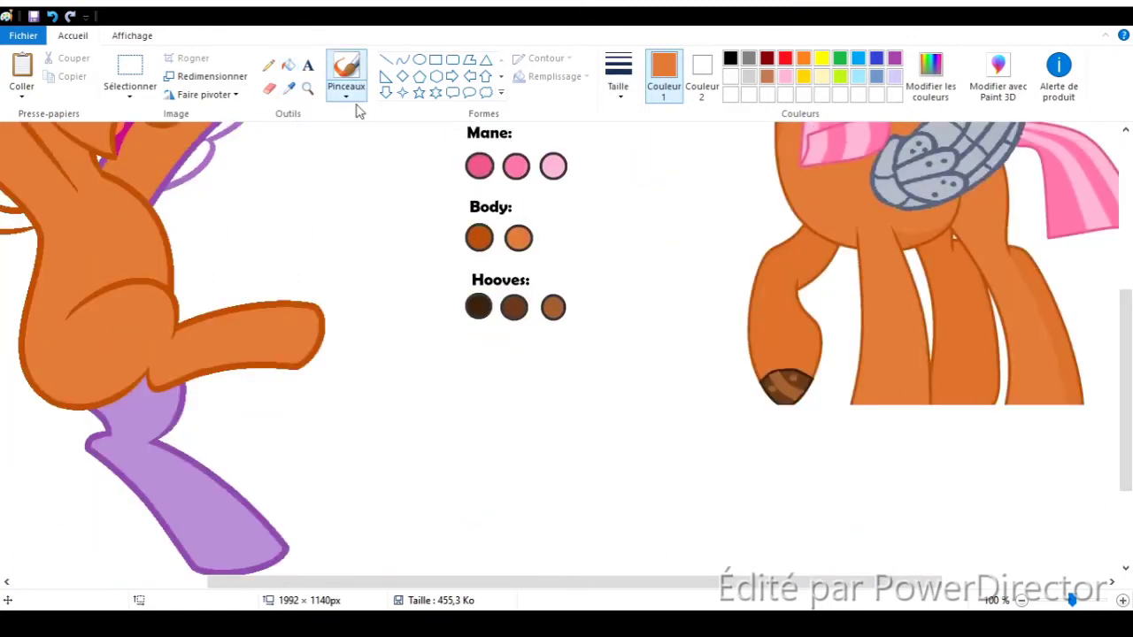
pyautogui.click(172, 434)
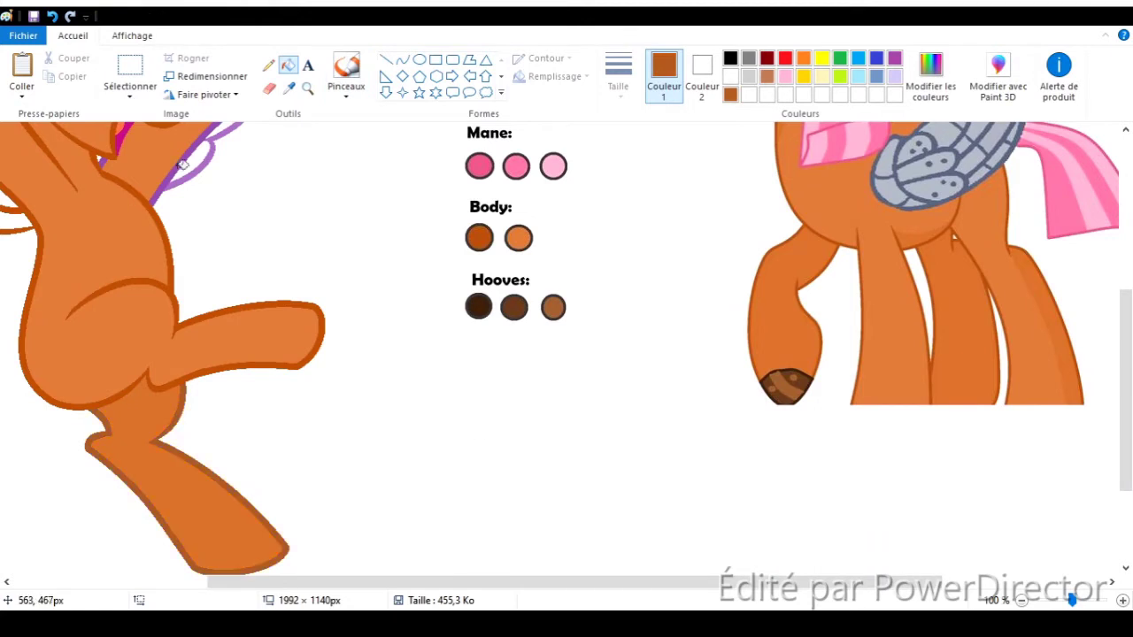
pyautogui.scroll(4, 167, 246)
# Paste a copy of the reference pony's eye beside the base's head
pyautogui.click(129, 66)
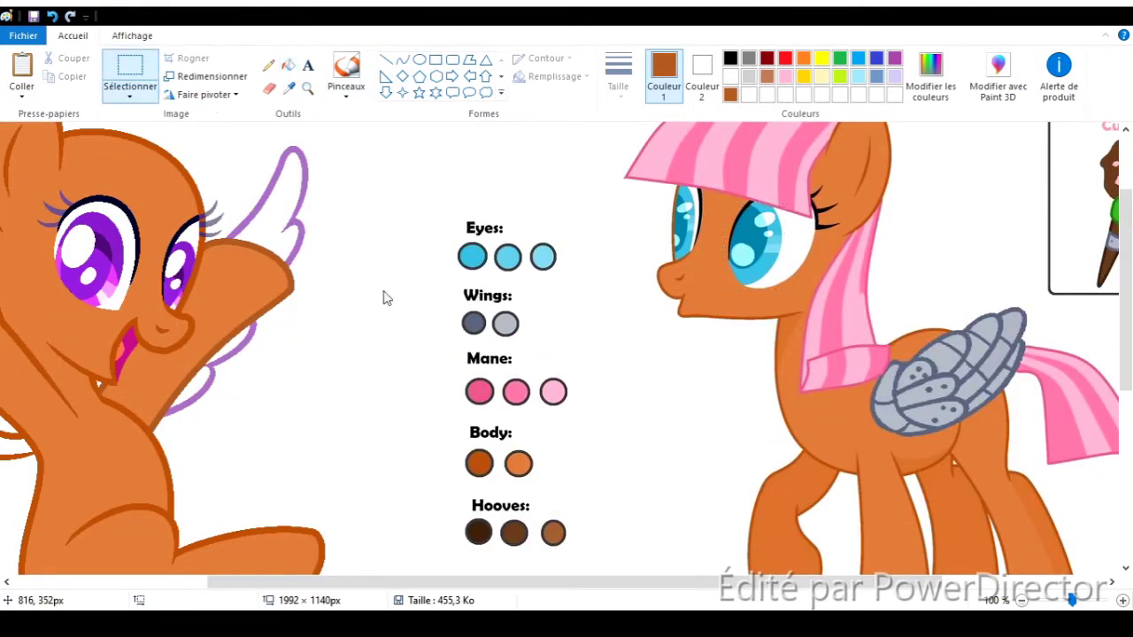
pyautogui.hotkey('ctrl', 'v')
pyautogui.moveTo(34, 170); pyautogui.dragTo(353, 269)
# Sample the first Eyes blue and fill the outer iris areas of both eyes with it, with lighter blues for the highlight stripes
pyautogui.click(307, 87)
pyautogui.click(280, 221)
pyautogui.click(289, 87)
pyautogui.click(950, 411)
pyautogui.click(287, 65)
pyautogui.click(203, 338)
pyautogui.click(188, 501)
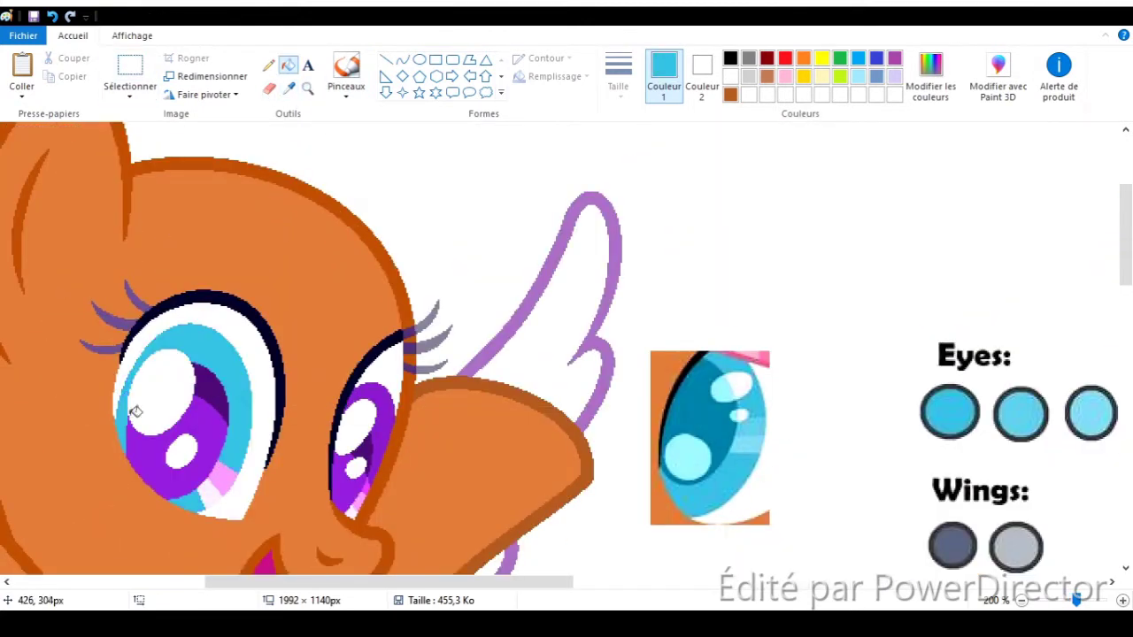
pyautogui.click(124, 421)
pyautogui.click(376, 398)
pyautogui.click(366, 501)
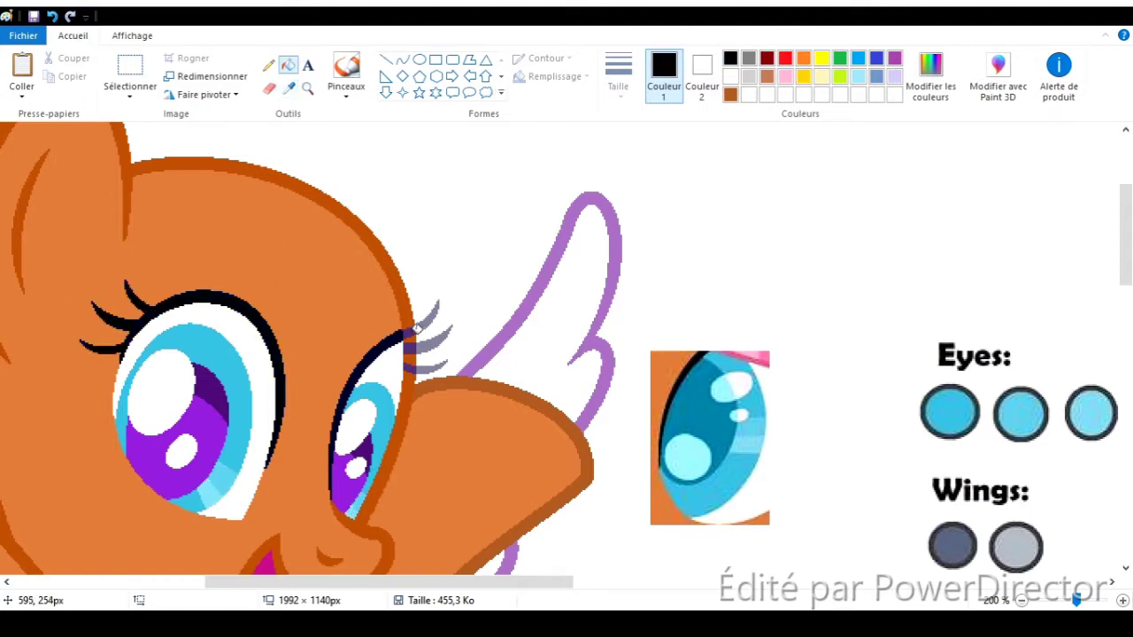
# Finish the eyelashes and lash lines in black and fill the inner areas of both irises with dark teal
pyautogui.click(346, 70)
pyautogui.click(289, 88)
pyautogui.click(708, 416)
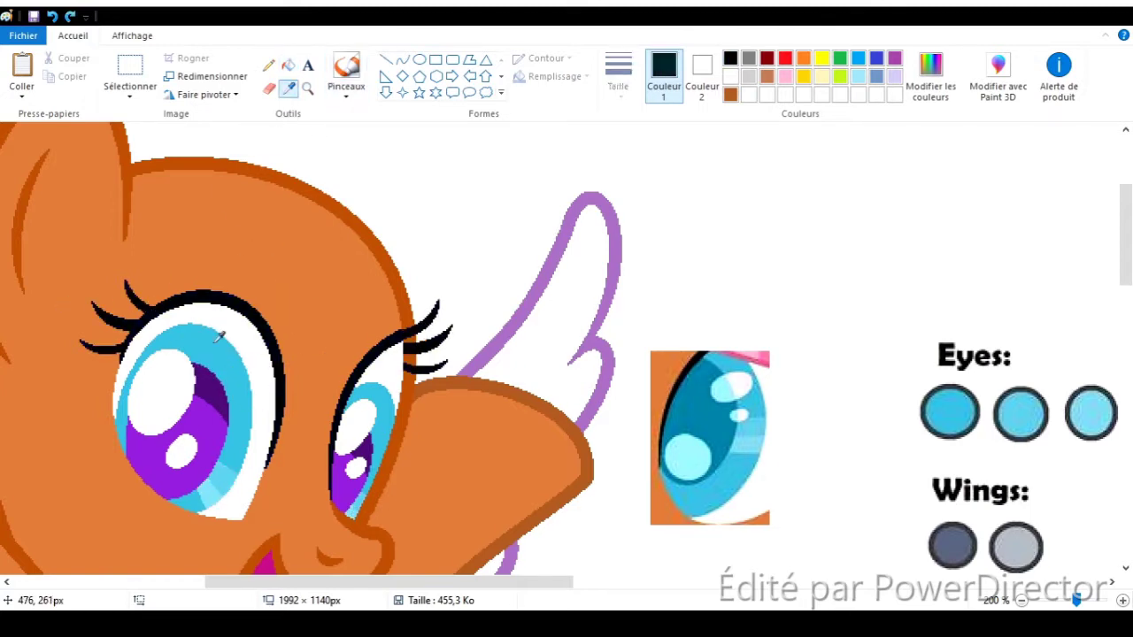
pyautogui.click(250, 314)
pyautogui.hotkey('ctrl', 'z')
pyautogui.click(288, 65)
pyautogui.click(177, 460)
pyautogui.click(217, 390)
pyautogui.click(367, 450)
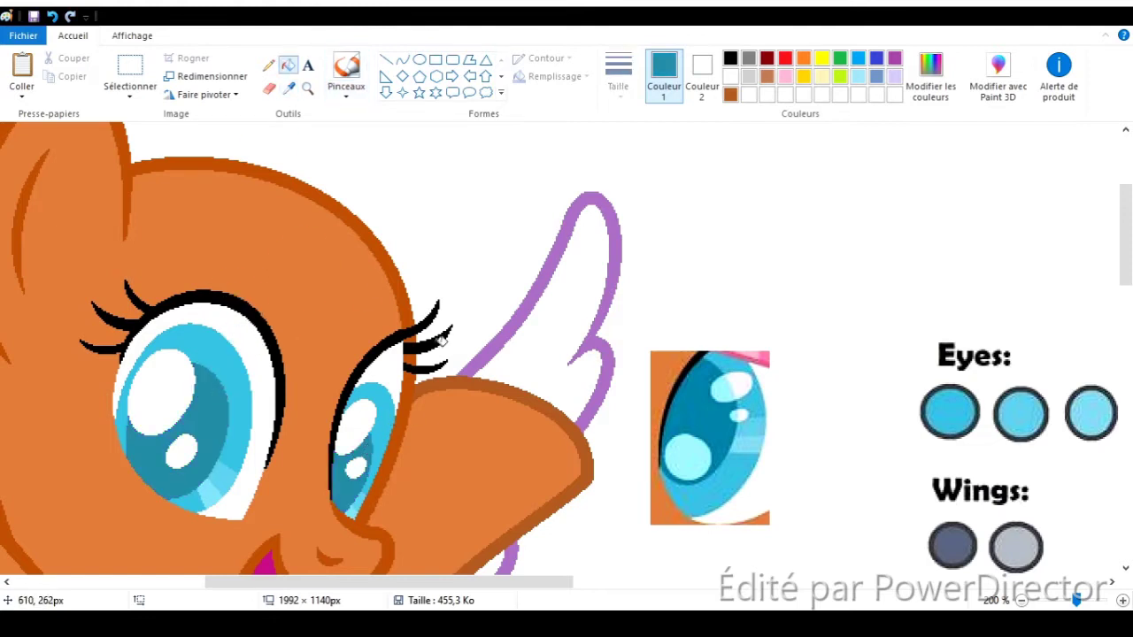
# Fill both wings, including the small enclosed feather areas, with the light grey of the Wings palette
pyautogui.scroll(-5, 443, 339)
pyautogui.click(380, 221)
pyautogui.scroll(3, 442, 211)
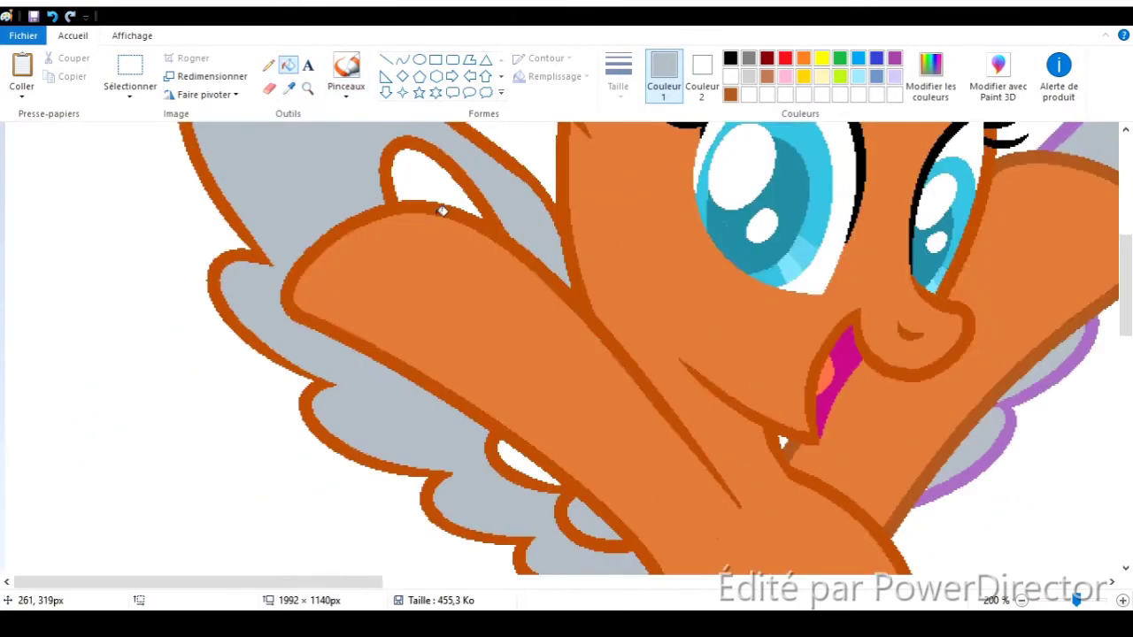
pyautogui.click(425, 177)
pyautogui.click(527, 462)
# Sample the dark slate grey and recolour the outlines of the far wing with it
pyautogui.hscroll(10, 566, 354)
pyautogui.click(289, 88)
pyautogui.click(354, 159)
pyautogui.click(307, 88)
pyautogui.rightClick(248, 202)
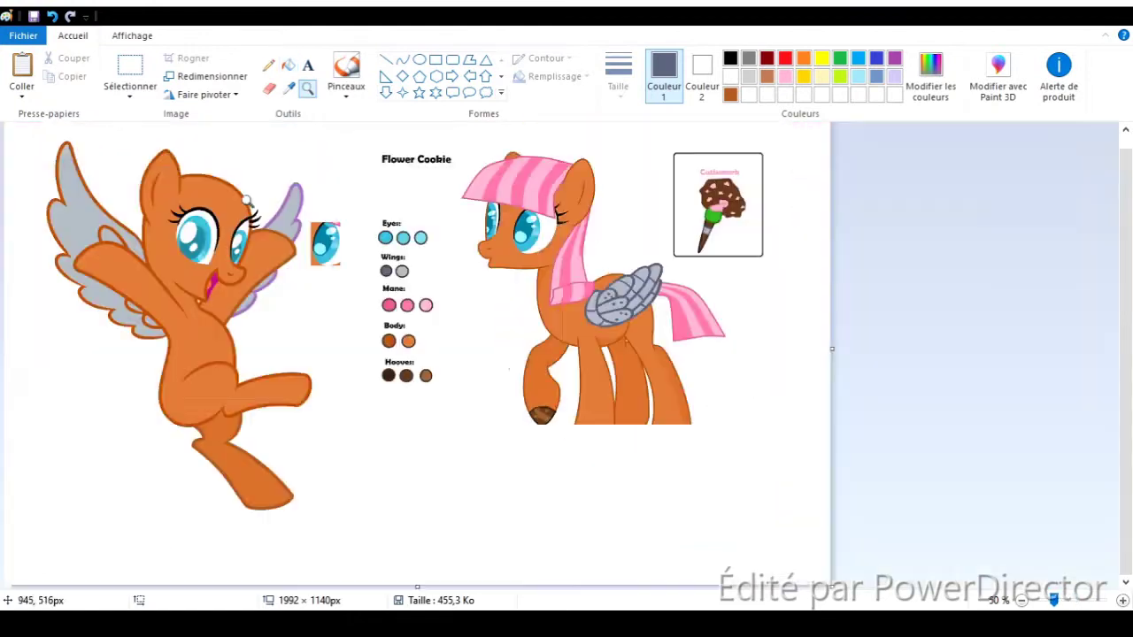
pyautogui.click(249, 202)
pyautogui.click(287, 65)
pyautogui.scroll(-4, 505, 215)
pyautogui.click(505, 215)
pyautogui.hotkey('ctrl', 'z')
pyautogui.hscroll(-5, 261, 337)
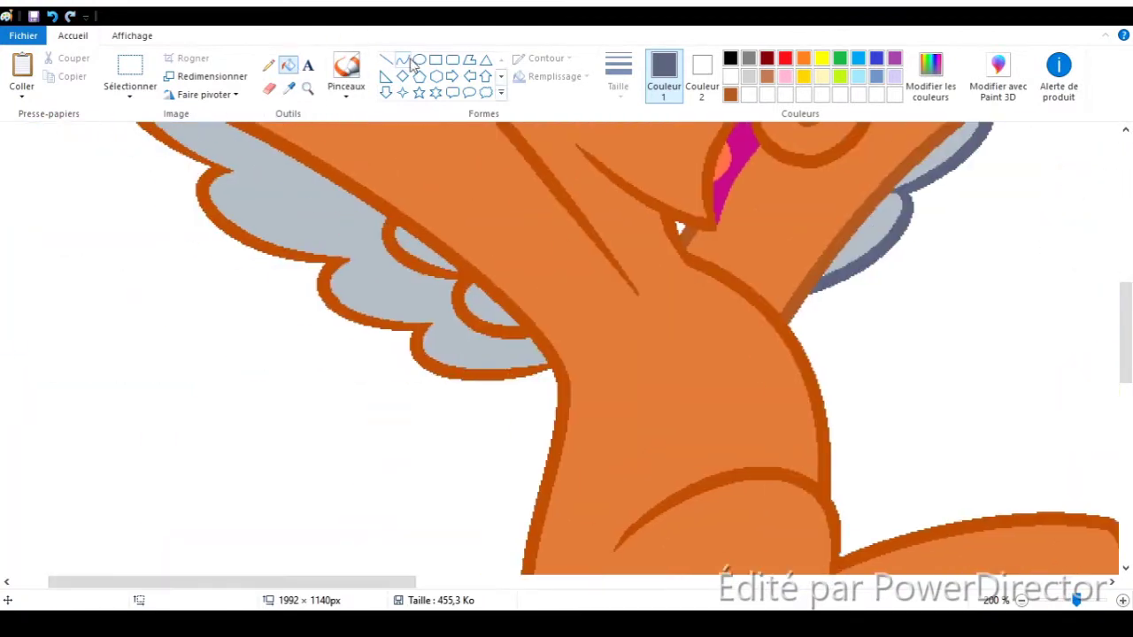
# Separate the near wing's outlines from the body outline and fill them with the dark slate grey
pyautogui.click(403, 60)
pyautogui.hotkey('alt', 'h')
pyautogui.press('p')
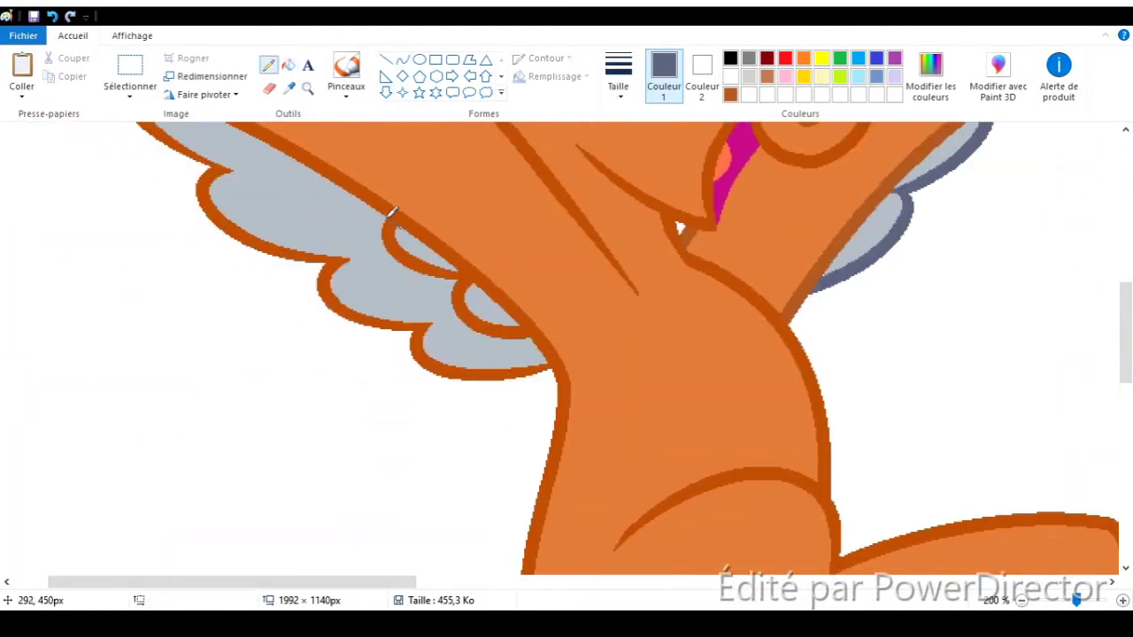
pyautogui.scroll(3, 301, 251)
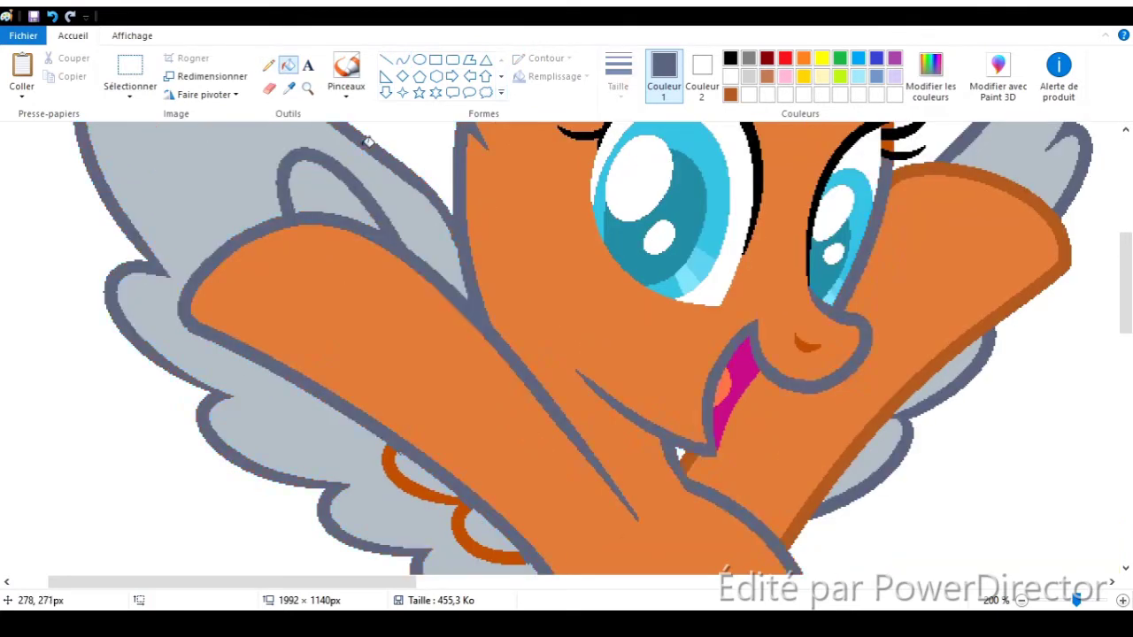
pyautogui.scroll(2, 364, 424)
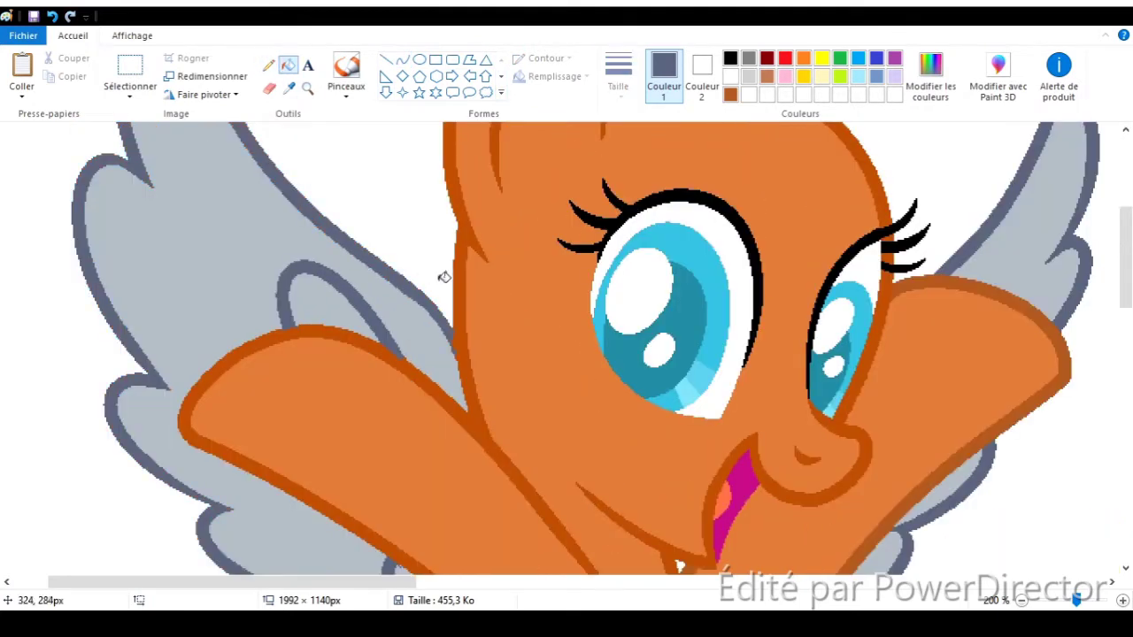
# Redraw the neck outline where it meets the near wing with dark orange curves
pyautogui.keyDown('ctrl'); pyautogui.scroll(4, 428, 273); pyautogui.keyUp('ctrl')
pyautogui.click(403, 59)
pyautogui.moveTo(341, 198); pyautogui.dragTo(350, 293)
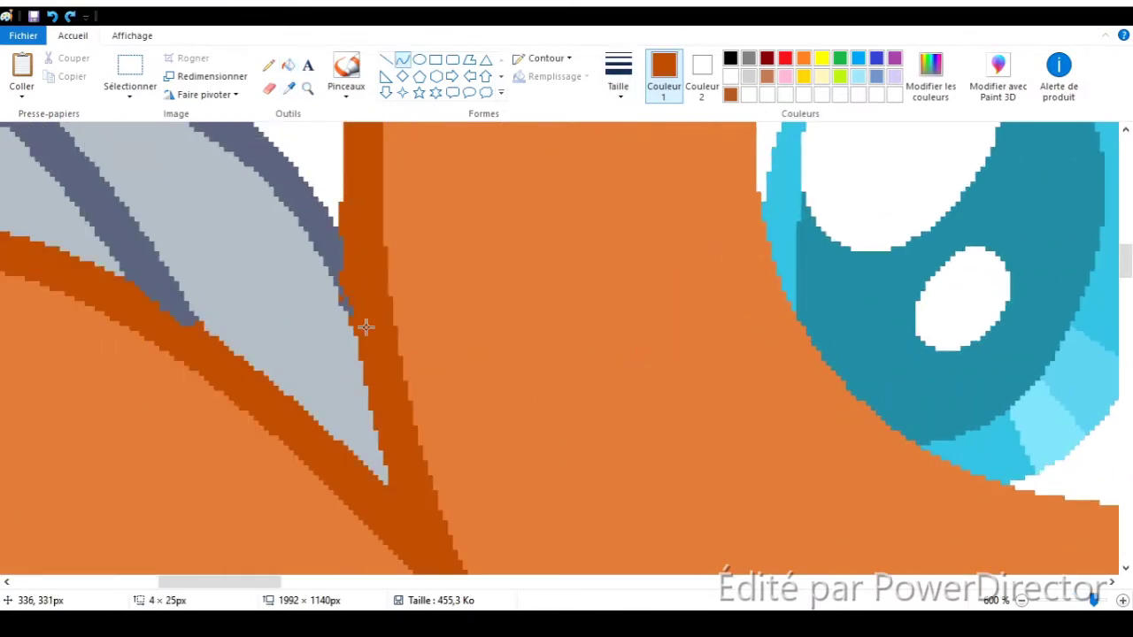
pyautogui.click(785, 76)
pyautogui.moveTo(359, 228); pyautogui.dragTo(392, 399)
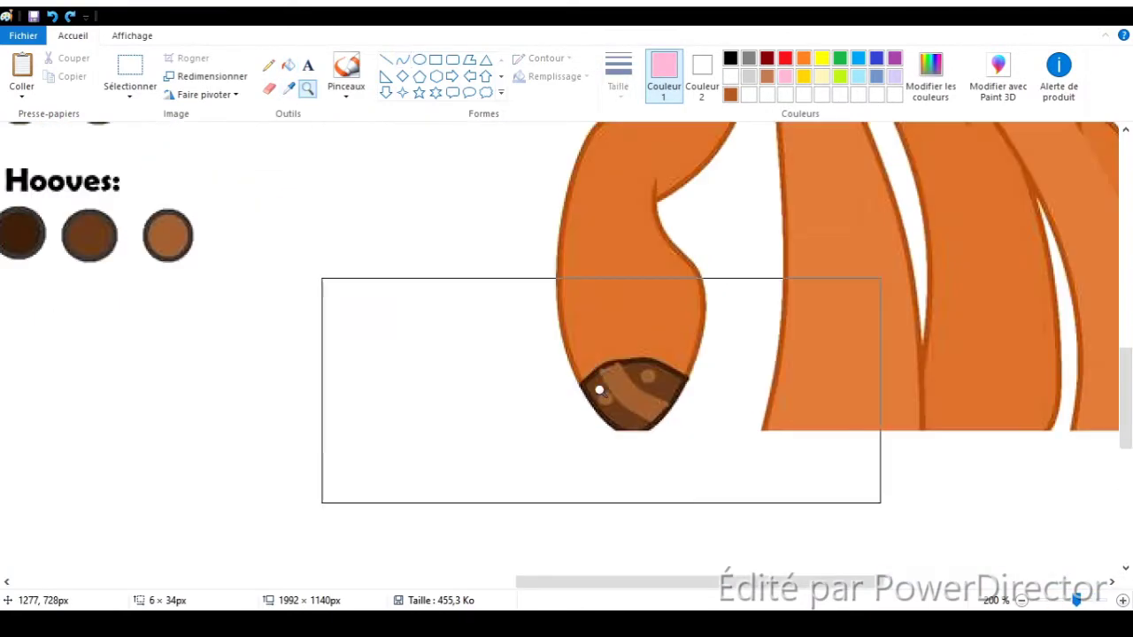
# Draw a pink curved hoof line across the far front leg and fill the hoof's outline pink
pyautogui.rightClick(599, 390)
pyautogui.click(339, 271)
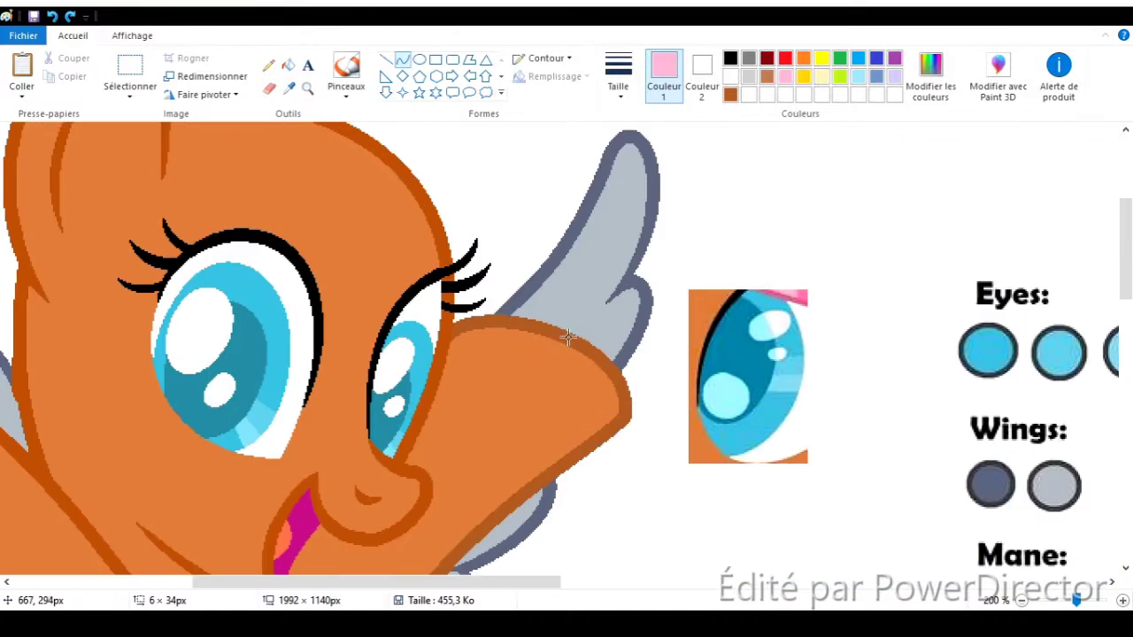
pyautogui.moveTo(554, 327); pyautogui.dragTo(573, 458)
pyautogui.click(288, 65)
pyautogui.click(587, 351)
pyautogui.hotkey('ctrl', 'z')
# Draw pink curved hoof lines across the near front leg and the near hind leg and fill the adjoining hoof outline pink
pyautogui.hscroll(-5, 587, 352)
pyautogui.moveTo(198, 380); pyautogui.dragTo(204, 512)
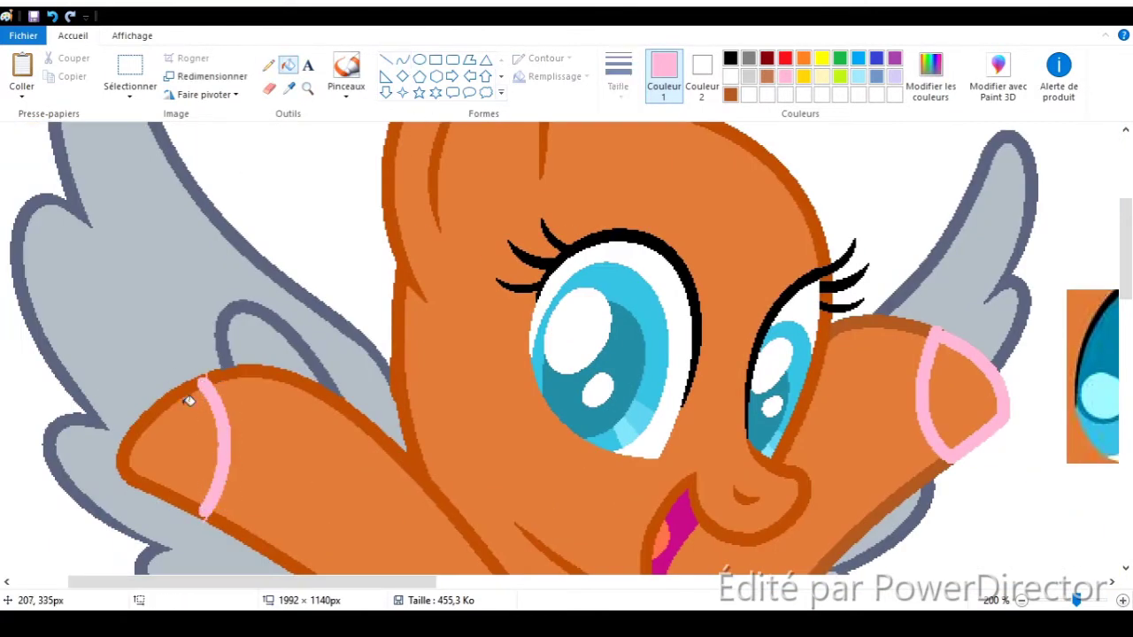
pyautogui.scroll(-5, 586, 142)
pyautogui.moveTo(969, 327); pyautogui.dragTo(1045, 418)
pyautogui.moveTo(1010, 372); pyautogui.dragTo(987, 382)
pyautogui.click(1023, 333)
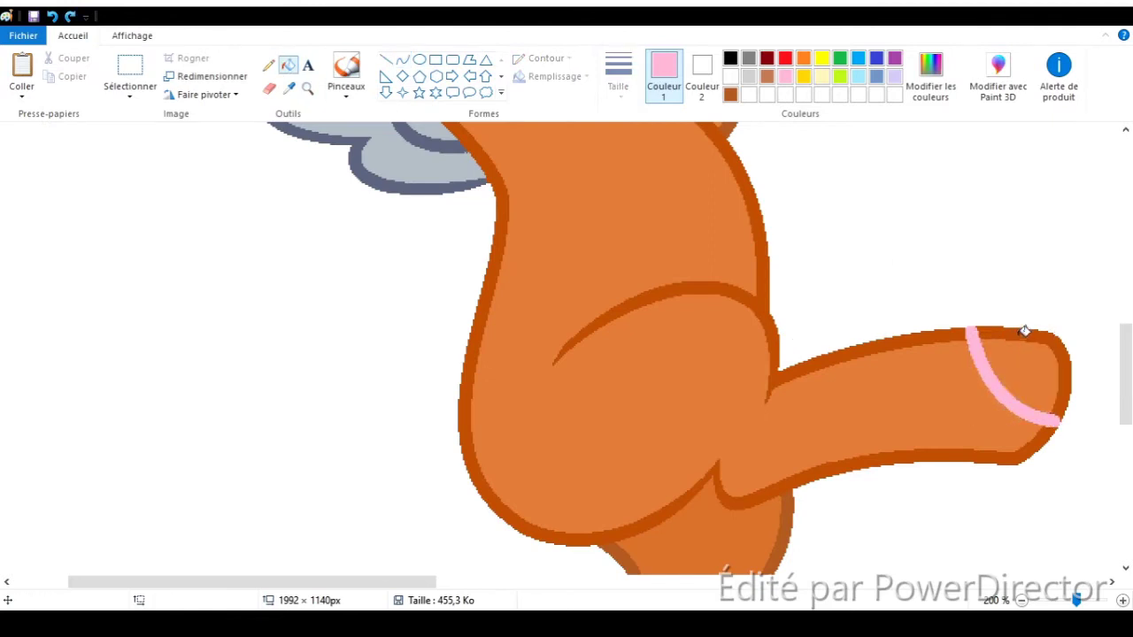
# Draw a pink curved hoof line across the end of the far hind leg
pyautogui.scroll(-5, 1024, 333)
pyautogui.click(403, 59)
pyautogui.moveTo(936, 412); pyautogui.dragTo(923, 527)
pyautogui.moveTo(930, 469); pyautogui.dragTo(917, 471)
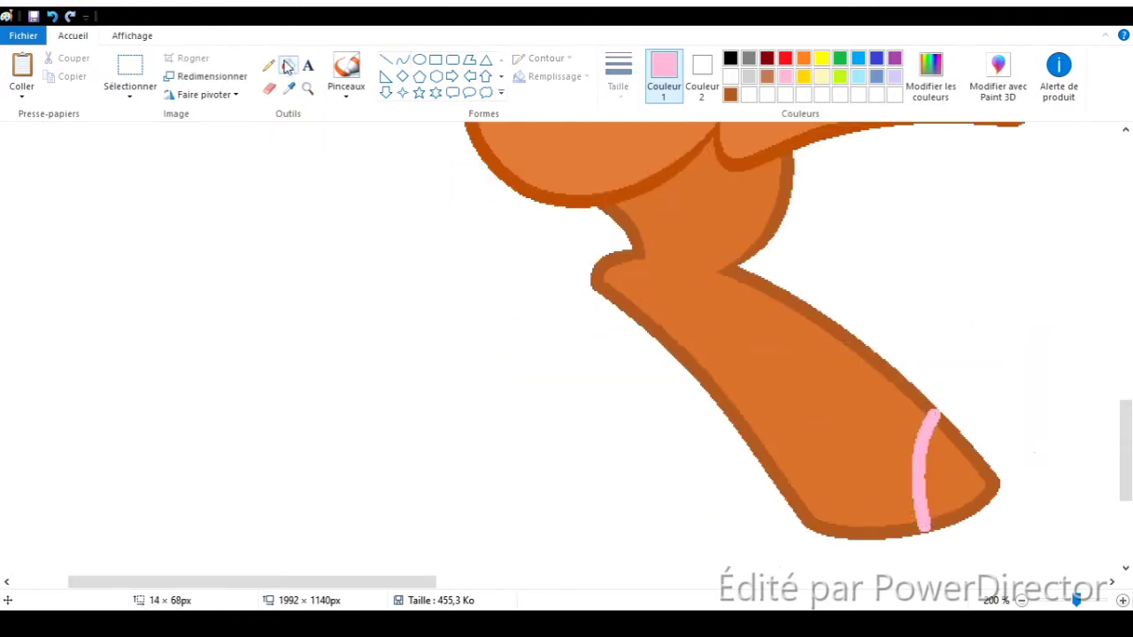
pyautogui.click(290, 64)
# Sample the darkest Hooves brown for recolouring the near hind leg's hoof outline
pyautogui.scroll(10, 956, 413)
pyautogui.scroll(-3, 590, 392)
pyautogui.scroll(3, 392, 228)
pyautogui.click(290, 87)
pyautogui.click(393, 266)
pyautogui.scroll(-3, 363, 549)
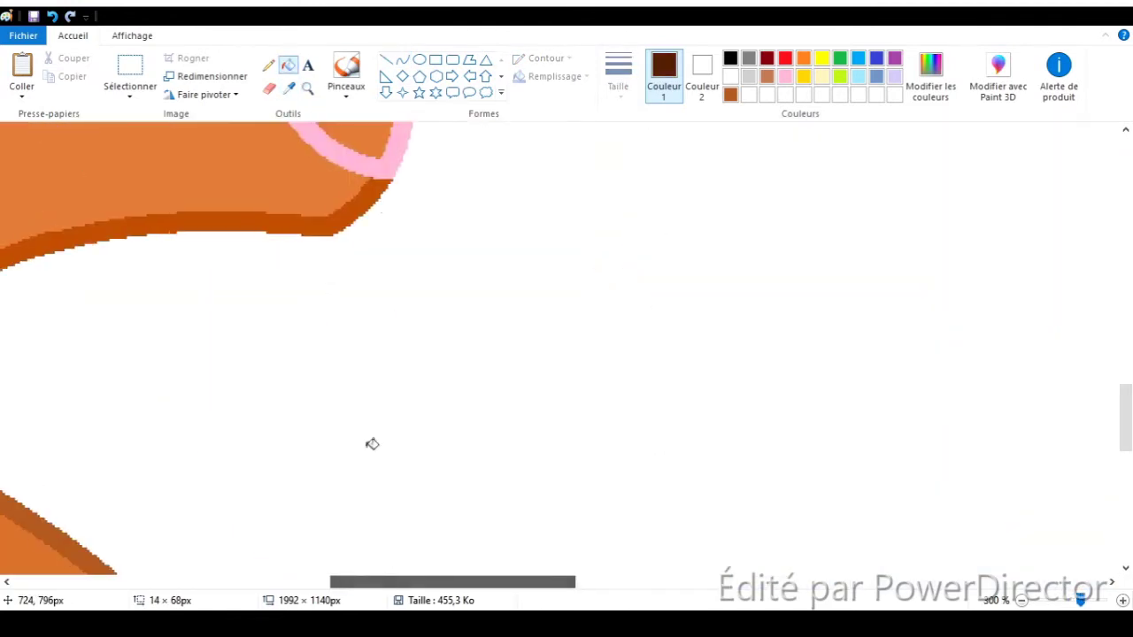
# Sample the medium Hooves brown and fill the inside of the near hind leg's hoof
pyautogui.scroll(10, 363, 549)
pyautogui.scroll(-5, 576, 559)
pyautogui.click(290, 88)
pyautogui.click(438, 286)
pyautogui.hscroll(-5, 437, 286)
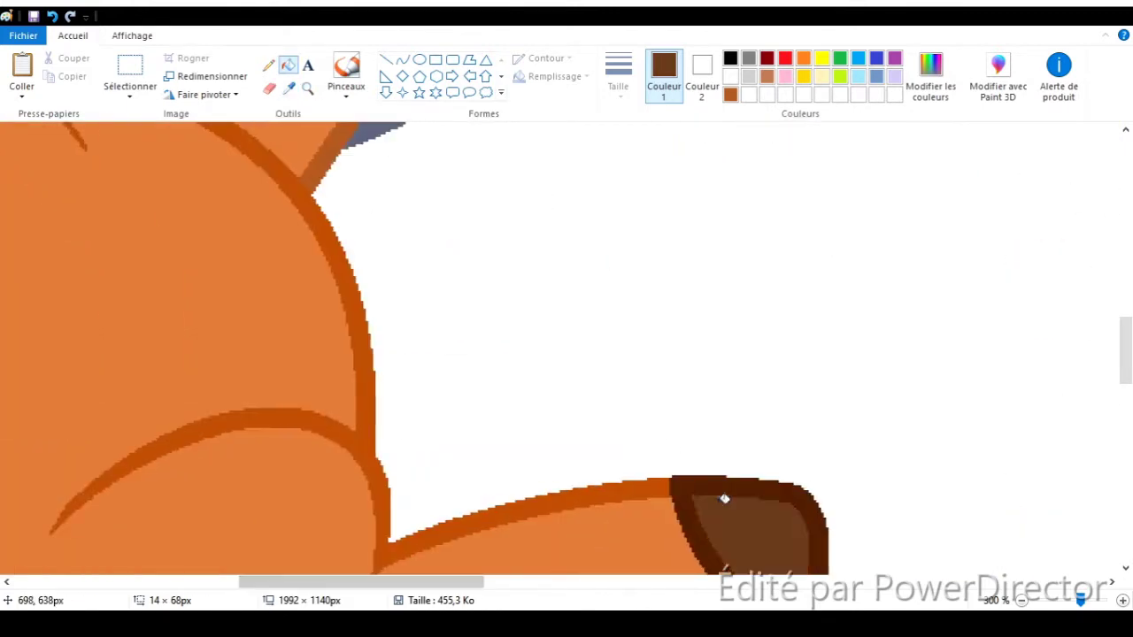
# Fill the inside of the far hind leg's hoof with brown
pyautogui.scroll(10, 723, 499)
pyautogui.scroll(-5, 313, 561)
pyautogui.hscroll(5, 1111, 521)
pyautogui.click(289, 87)
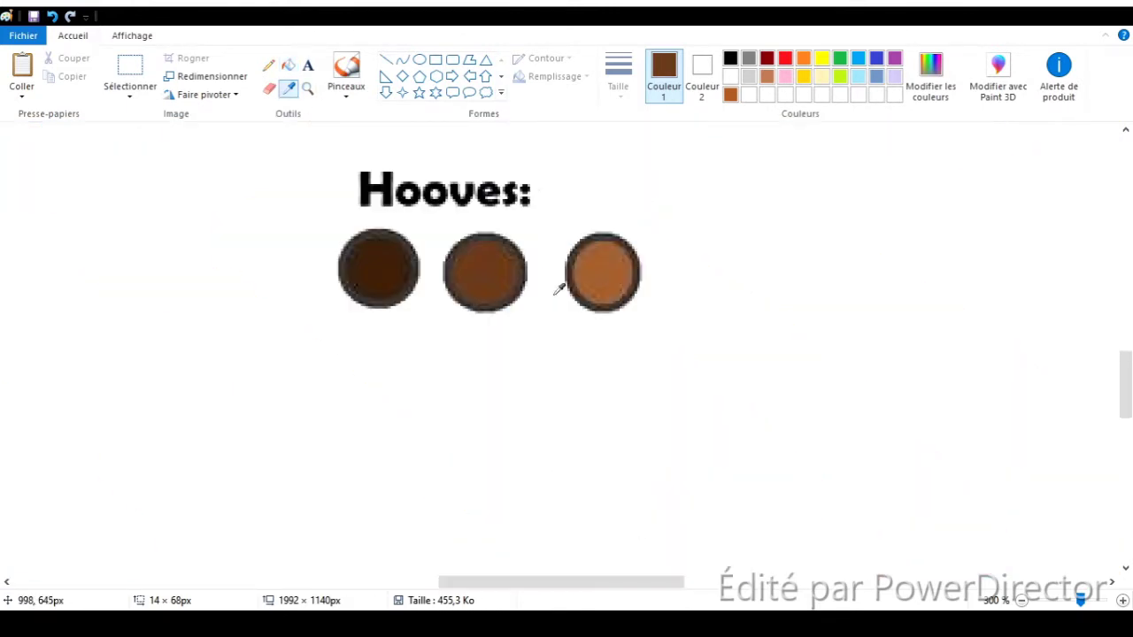
pyautogui.hscroll(-10, 663, 203)
pyautogui.hscroll(-5, 524, 256)
pyautogui.scroll(-5, 868, 551)
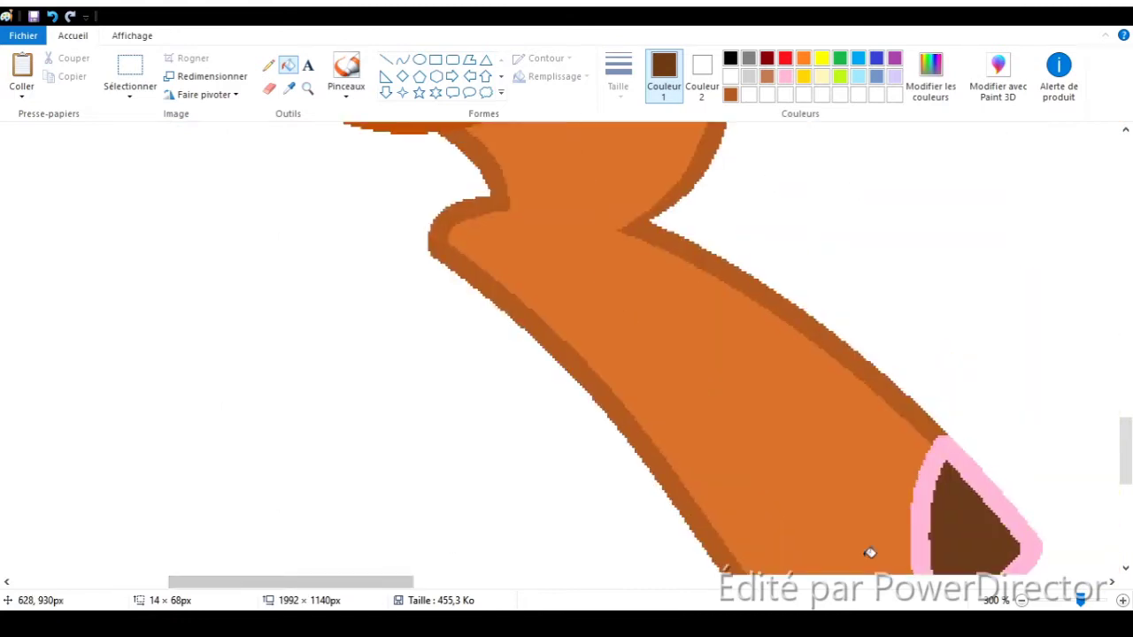
# Shade the far front leg's hoof with a deeper brown and mix a custom darker brown for the far hoof outlines
pyautogui.click(346, 71)
pyautogui.click(289, 65)
pyautogui.hscroll(-5, 817, 431)
pyautogui.scroll(5, 817, 431)
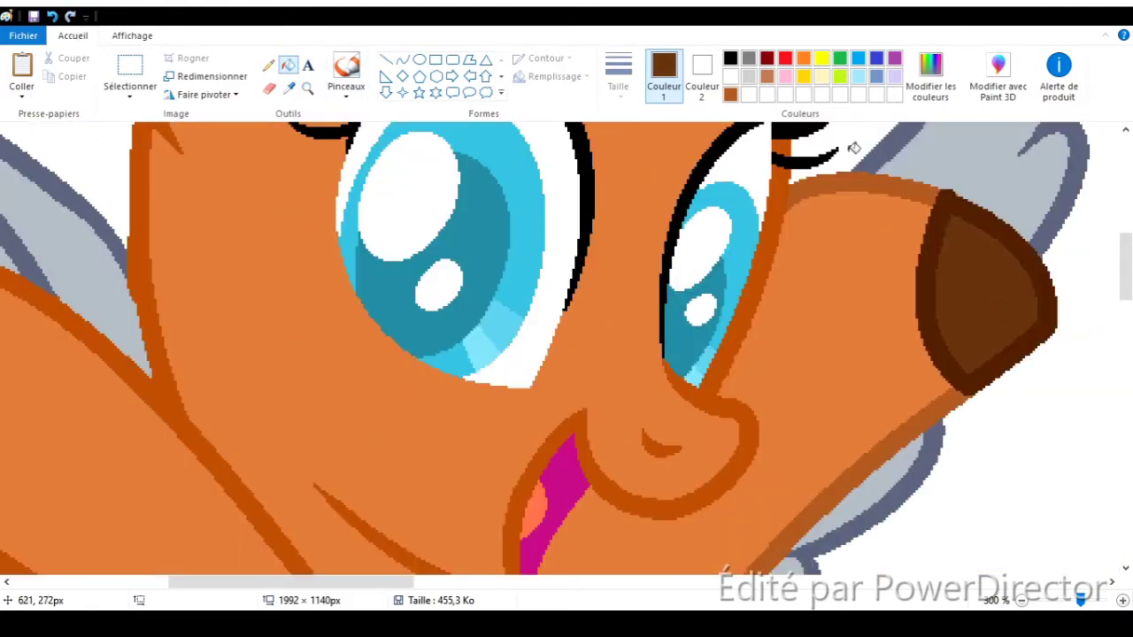
pyautogui.scroll(-5, 791, 286)
pyautogui.scroll(1, 1116, 552)
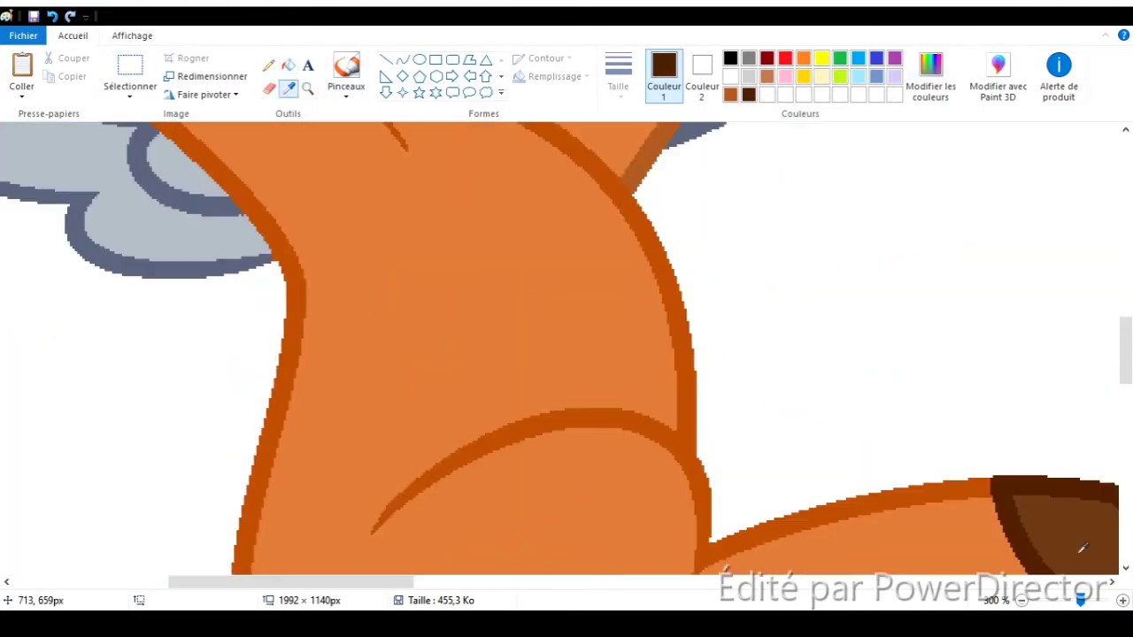
# Decorate the near front leg's hoof with a filled light brown circle and a curved light brown stripe across it
pyautogui.scroll(-5, 316, 301)
pyautogui.click(316, 301)
pyautogui.click(366, 410)
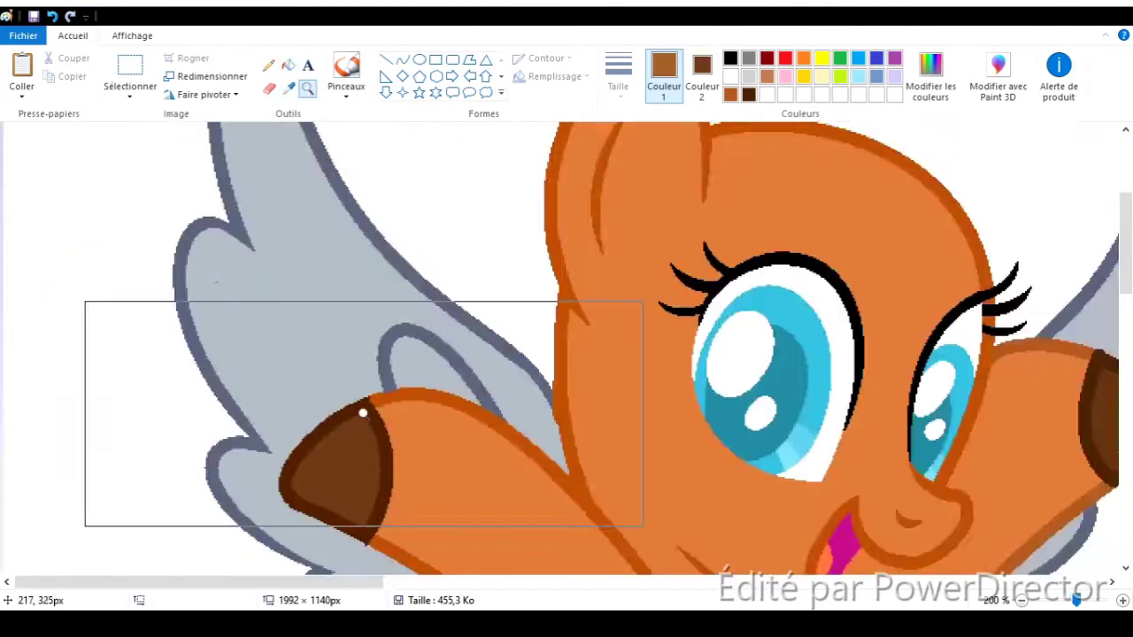
pyautogui.moveTo(328, 354); pyautogui.dragTo(394, 394)
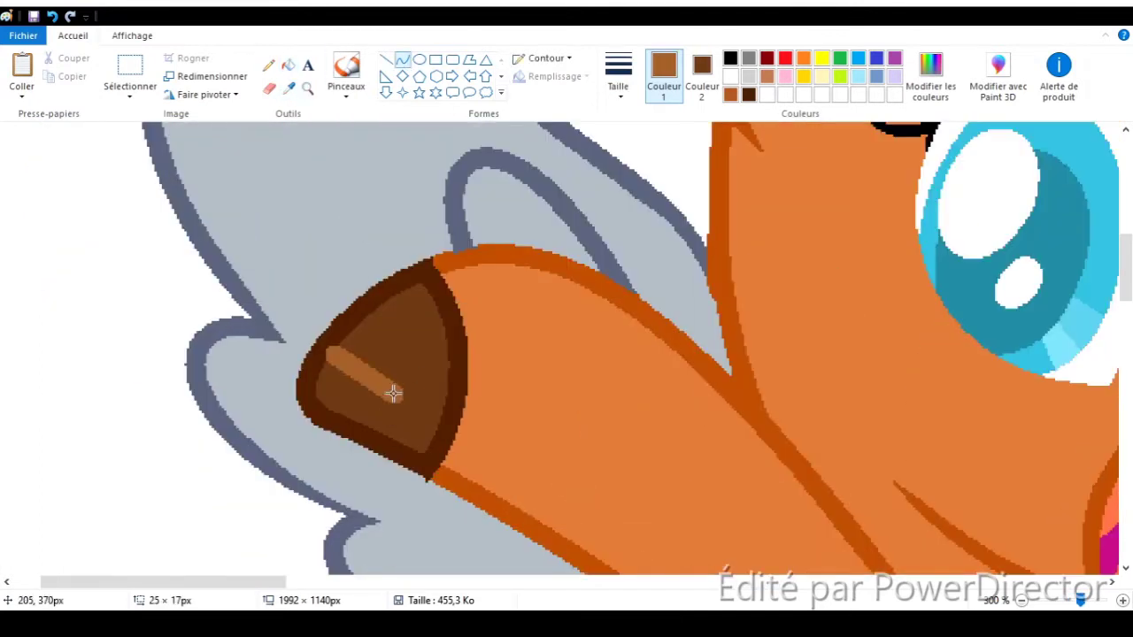
pyautogui.hotkey('ctrl', 'z')
pyautogui.click(419, 60)
pyautogui.moveTo(365, 324); pyautogui.dragTo(404, 362)
pyautogui.moveTo(325, 352); pyautogui.dragTo(447, 407)
pyautogui.click(289, 65)
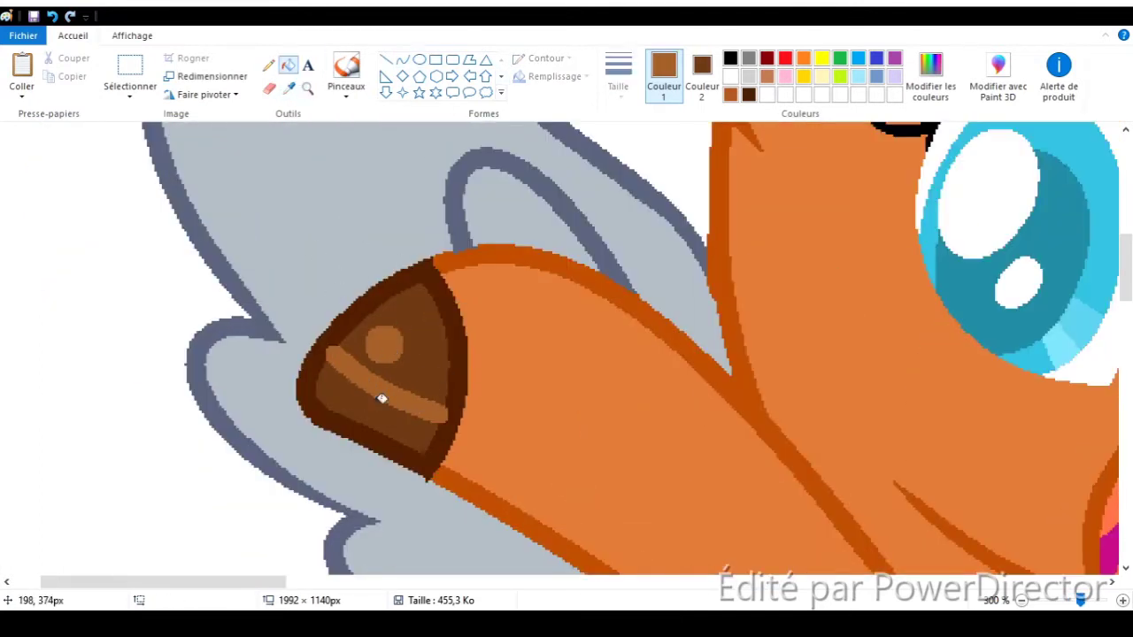
pyautogui.click(380, 400)
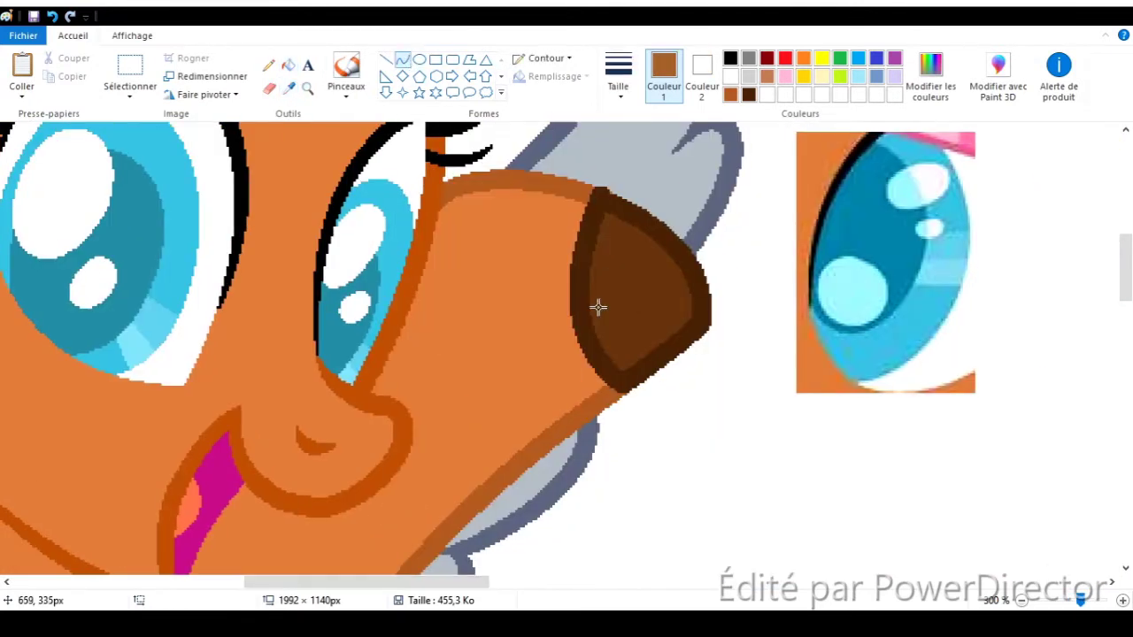
# Decorate the far front leg's hoof and the near hind leg's hoof with a light brown stripe and a filled circle each
pyautogui.moveTo(599, 346)
pyautogui.mouseDown()
pyautogui.moveTo(692, 288)
pyautogui.moveTo(656, 268)
pyautogui.mouseUp()
pyautogui.click(419, 60)
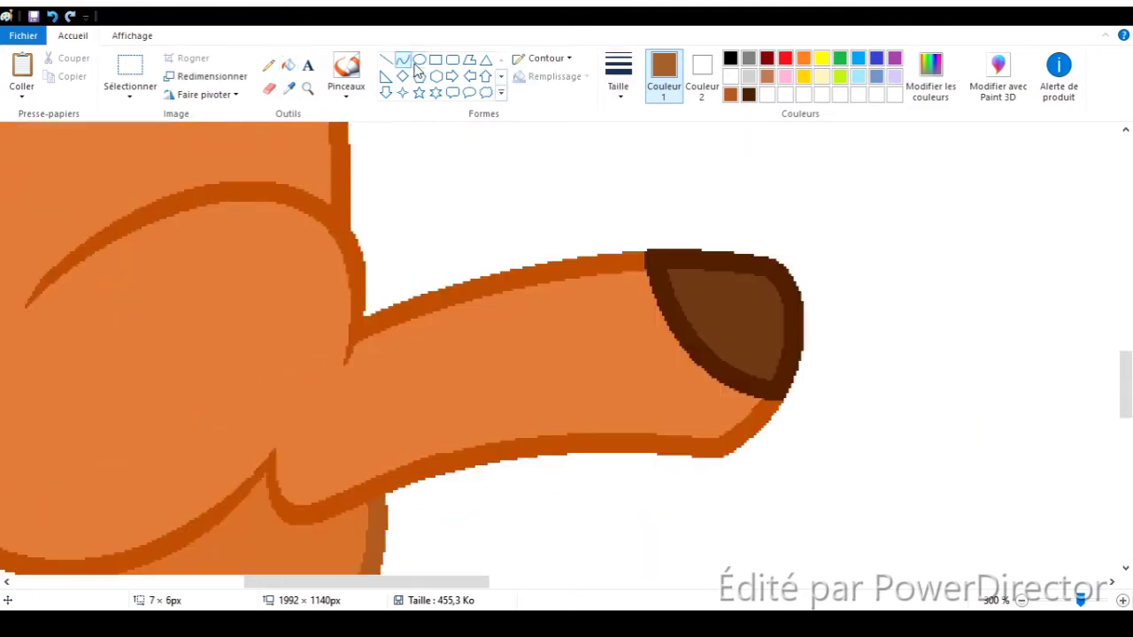
pyautogui.moveTo(673, 289)
pyautogui.mouseDown()
pyautogui.moveTo(783, 310)
pyautogui.moveTo(770, 344)
pyautogui.mouseUp()
pyautogui.click(419, 59)
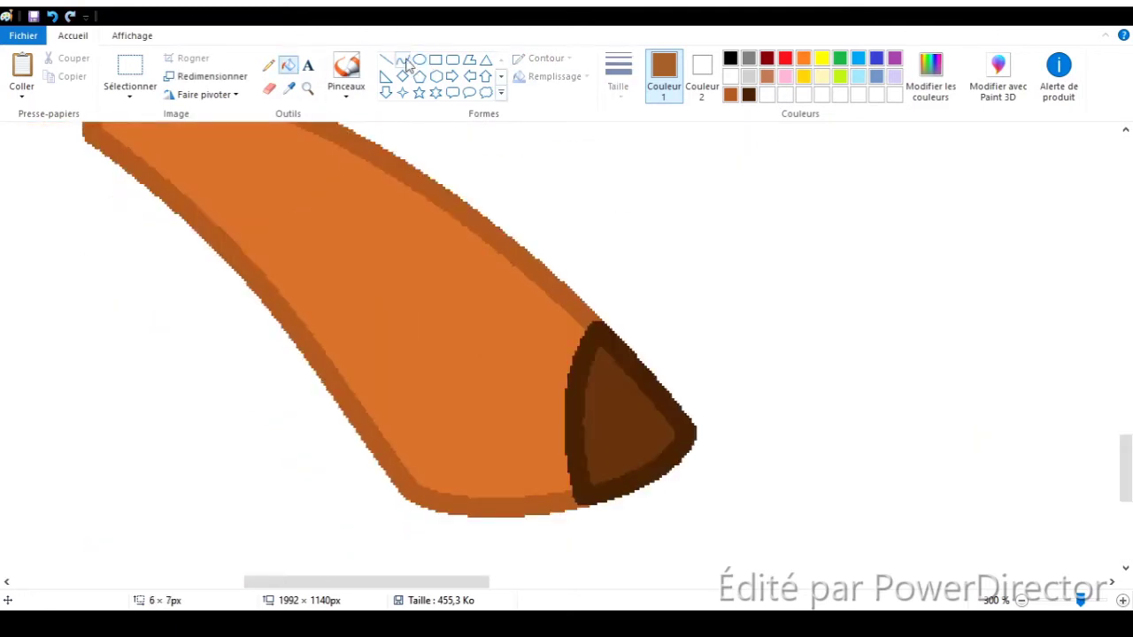
# Add a light brown stripe and circle to the far hind leg's hoof, and sample the dark brown hoof outline colour
pyautogui.click(403, 60)
pyautogui.moveTo(594, 372)
pyautogui.mouseDown()
pyautogui.moveTo(660, 439)
pyautogui.moveTo(617, 445)
pyautogui.mouseUp()
pyautogui.click(418, 59)
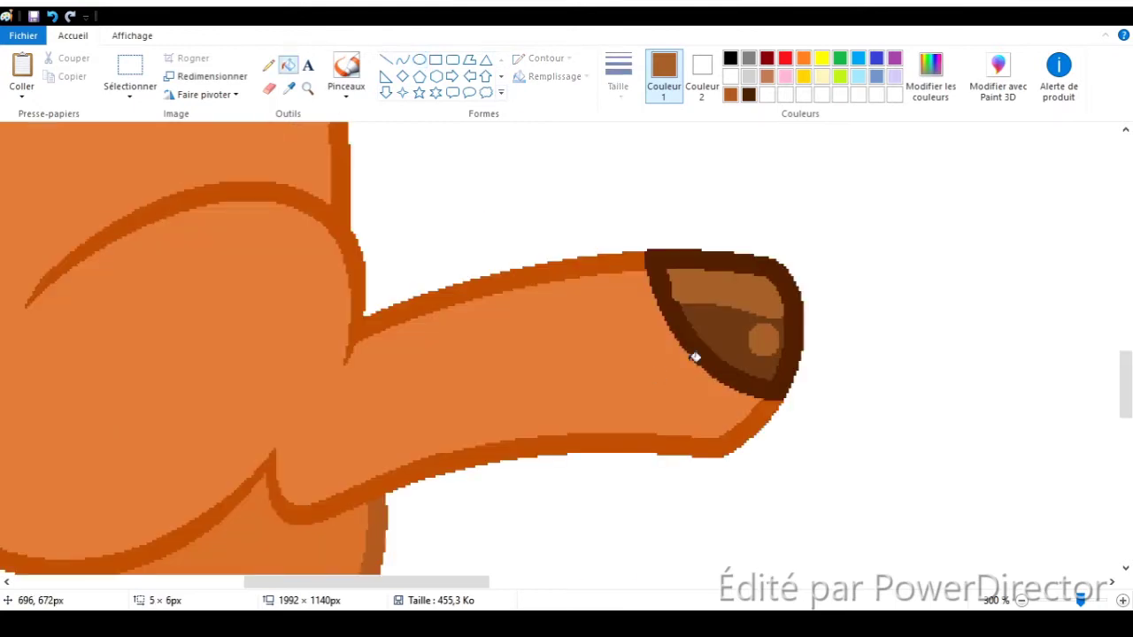
pyautogui.click(696, 354)
pyautogui.click(403, 59)
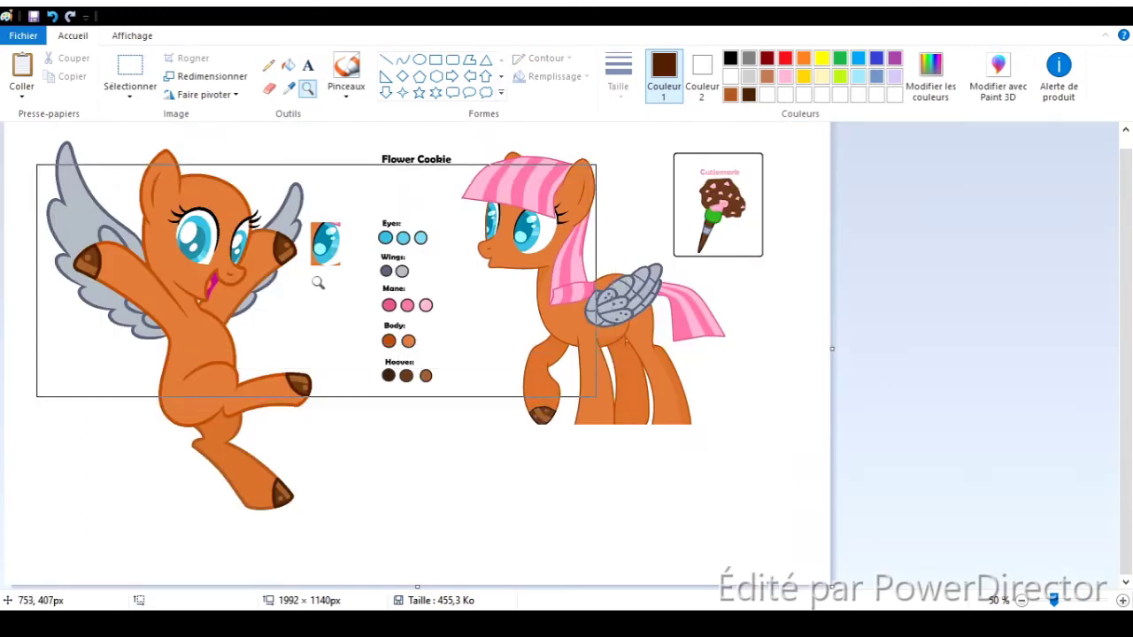
# Draw curved feather lines across the near wing in the dark slate wing outline colour
pyautogui.click(217, 283)
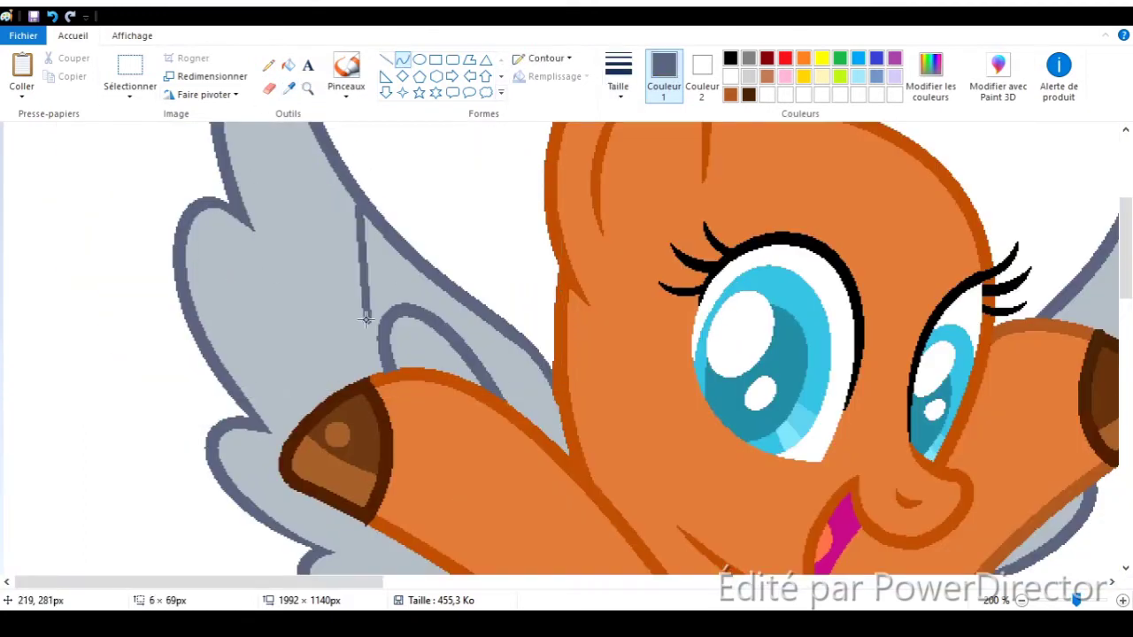
pyautogui.moveTo(358, 206); pyautogui.dragTo(239, 381)
pyautogui.scroll(1, 354, 354)
pyautogui.scroll(-3, 354, 354)
pyautogui.moveTo(329, 326)
pyautogui.mouseDown()
pyautogui.moveTo(428, 398)
pyautogui.moveTo(343, 401)
pyautogui.moveTo(305, 310)
pyautogui.moveTo(307, 242)
pyautogui.mouseUp()
pyautogui.scroll(3, 967, 376)
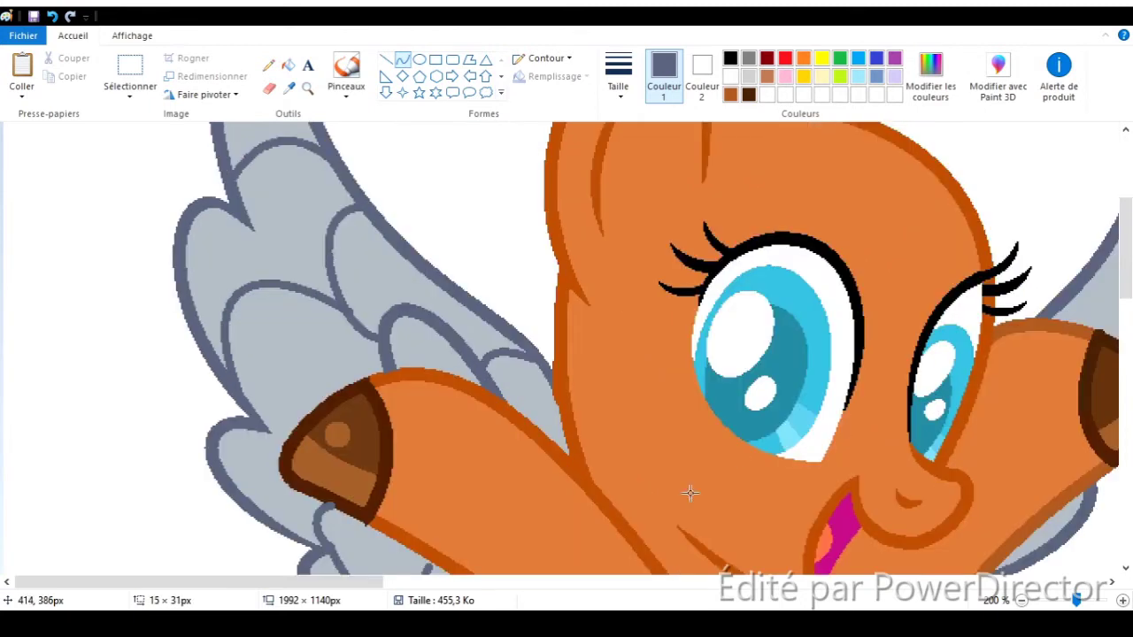
# Draw feather lines on the far wing and place copies of a dark slate dot across the feathers of both wings
pyautogui.hscroll(3, 967, 376)
pyautogui.press('Escape')
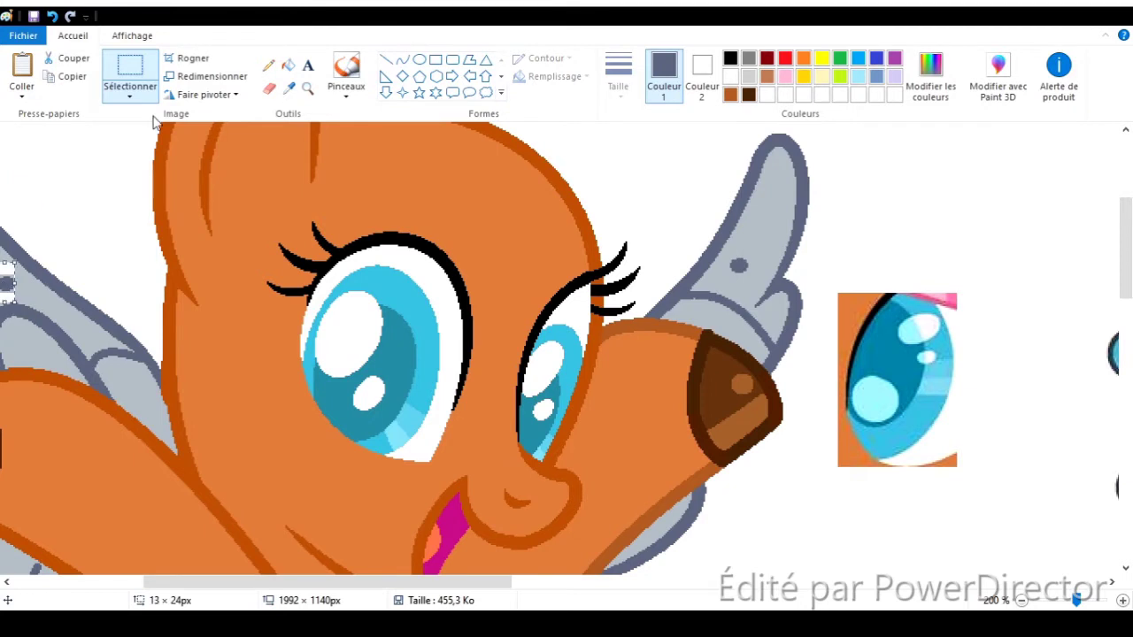
pyautogui.hscroll(-3, 44, 232)
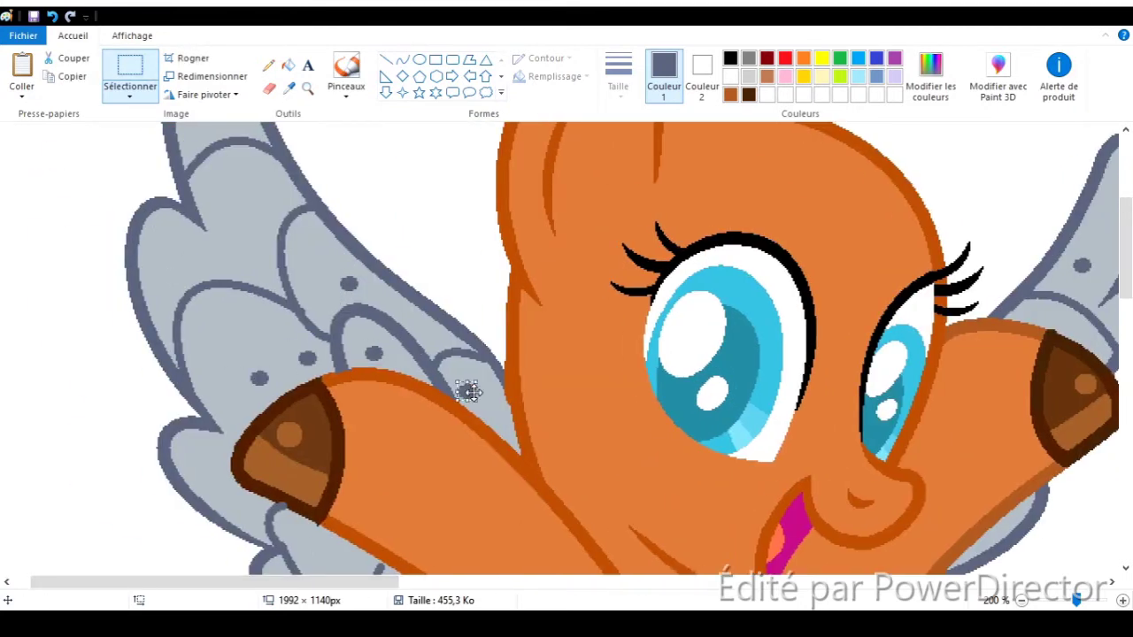
pyautogui.scroll(-2, 468, 392)
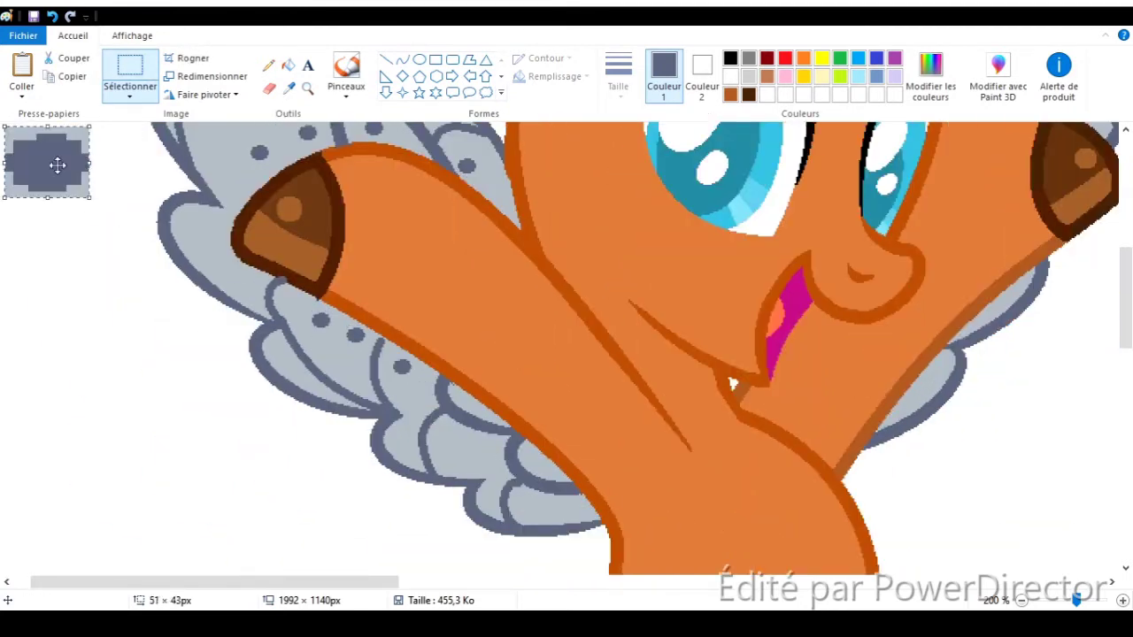
pyautogui.scroll(1, 334, 324)
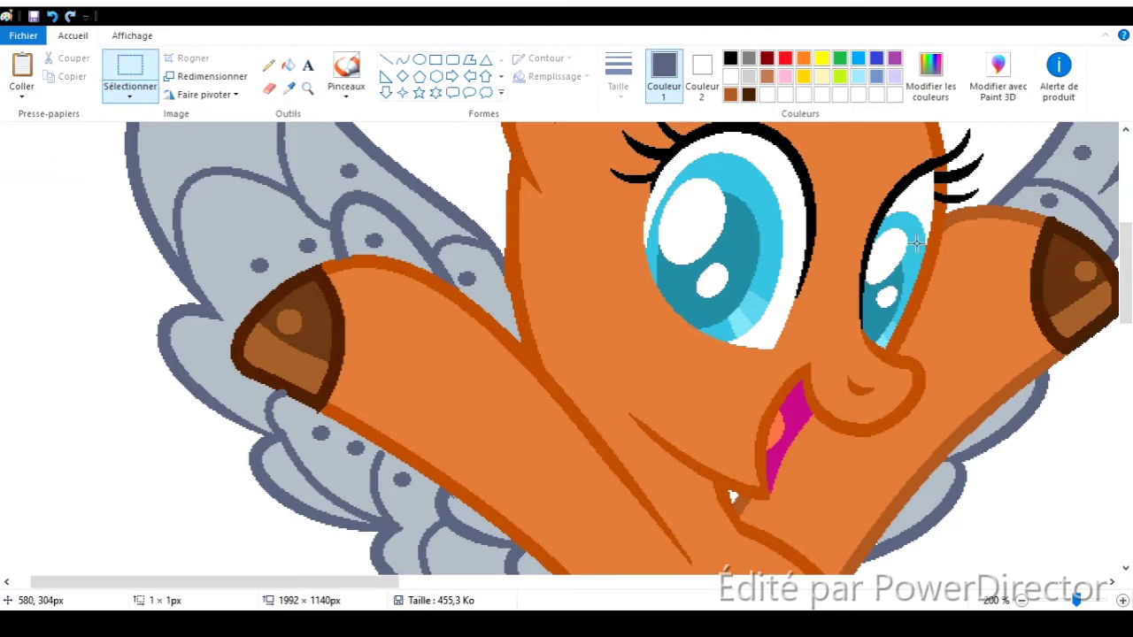
# Outline a fringe in red curves from the ear across the forehead and down over the tops of the eyes
pyautogui.click(290, 87)
pyautogui.click(261, 375)
pyautogui.click(307, 88)
pyautogui.rightClick(316, 254)
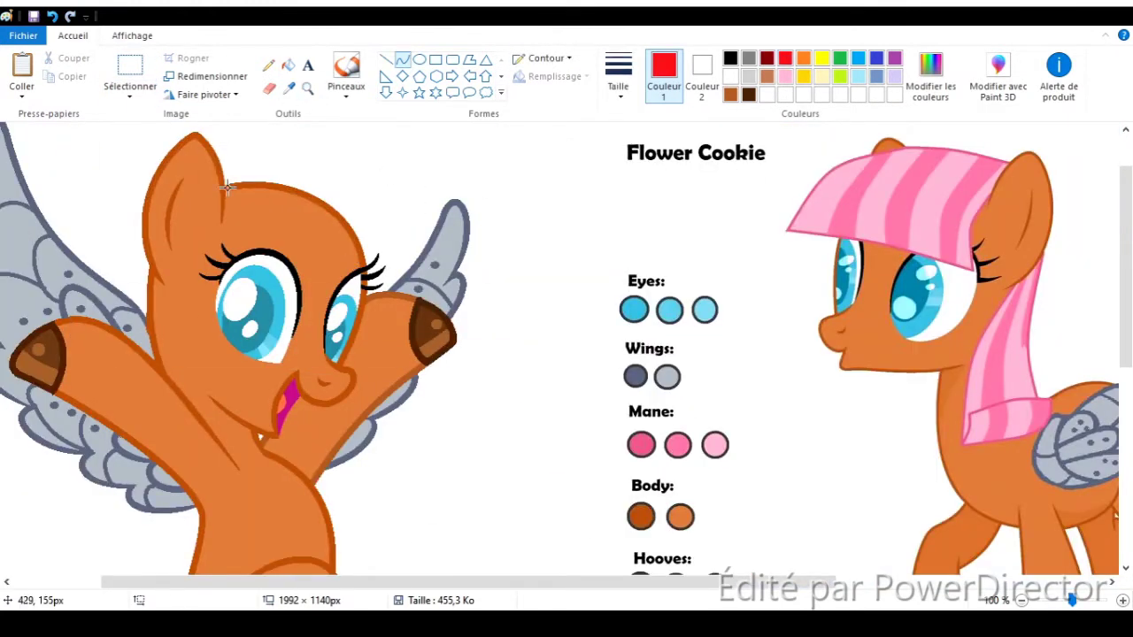
pyautogui.moveTo(236, 224)
pyautogui.mouseDown()
pyautogui.moveTo(224, 279)
pyautogui.moveTo(331, 157)
pyautogui.moveTo(307, 264)
pyautogui.mouseUp()
pyautogui.moveTo(197, 401); pyautogui.dragTo(209, 398)
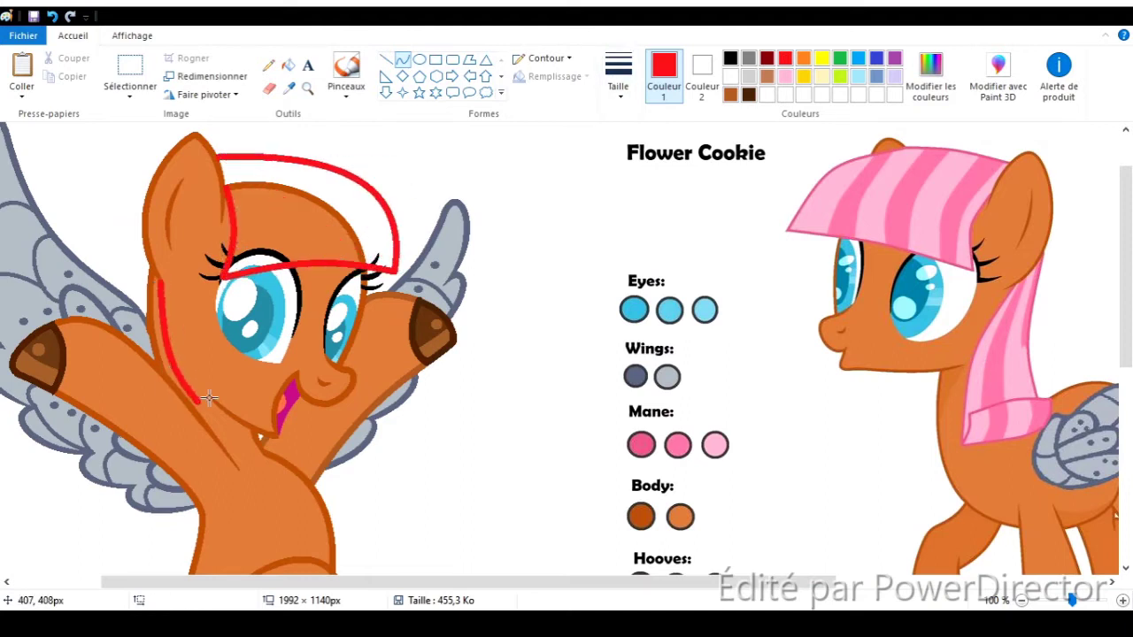
pyautogui.hotkey('ctrl', 'z')
pyautogui.hotkey('ctrl', 'z')
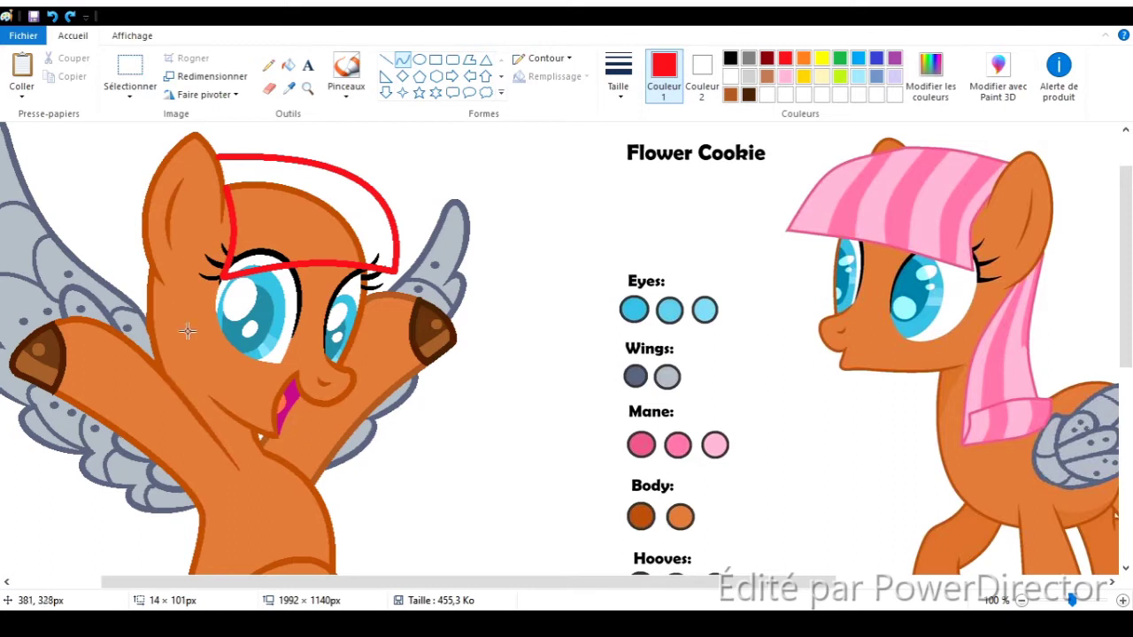
# Place a copy of the near front leg area on the blank canvas below the pony and fill areas around the leg with white
pyautogui.click(131, 70)
pyautogui.moveTo(223, 511); pyautogui.dragTo(2, 286)
pyautogui.moveTo(196, 367); pyautogui.dragTo(190, 380)
pyautogui.scroll(-5, 189, 380)
pyautogui.click(288, 65)
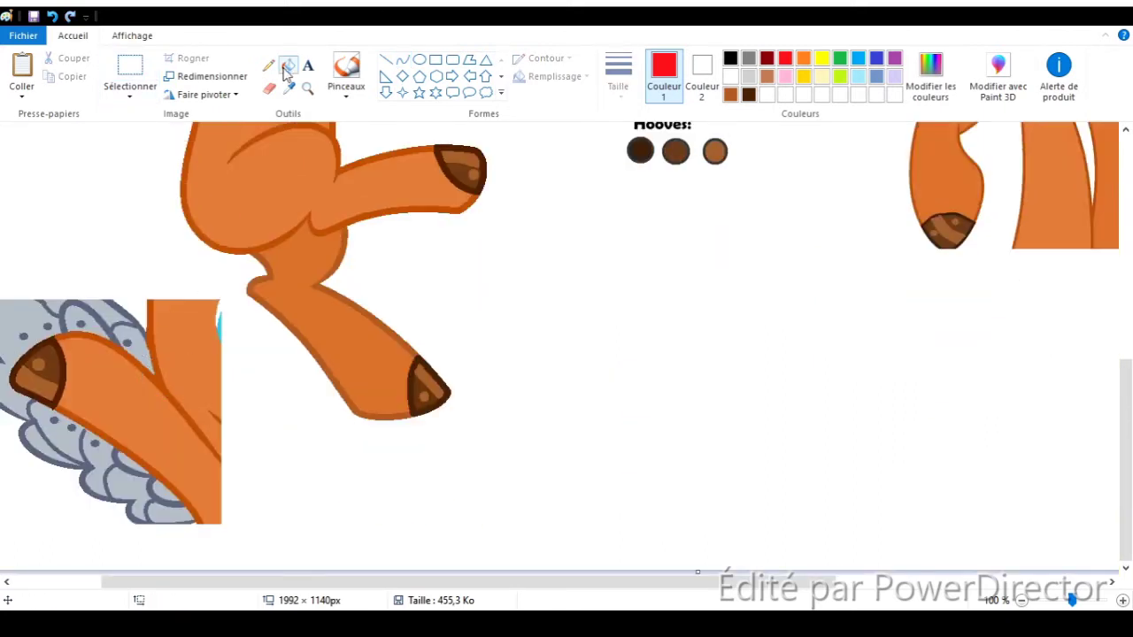
pyautogui.rightClick(182, 345)
pyautogui.rightClick(85, 321)
# Outline the back mane in red curves from behind the ear, past the neck and onto the near front leg
pyautogui.scroll(5, 84, 321)
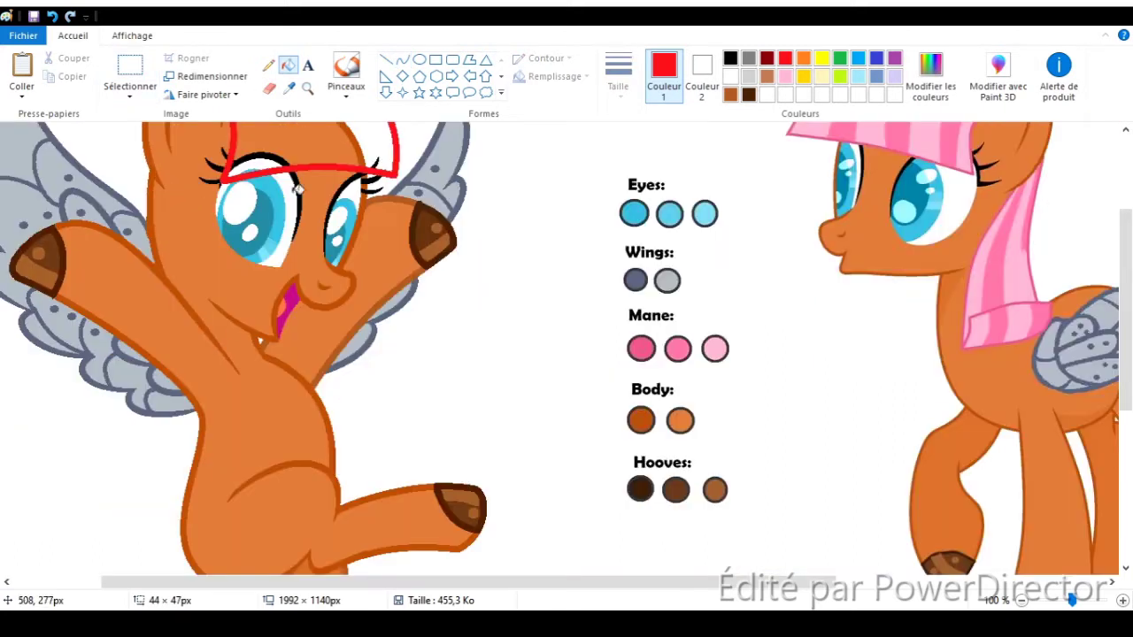
pyautogui.click(403, 59)
pyautogui.moveTo(153, 179); pyautogui.dragTo(186, 324)
pyautogui.moveTo(168, 283); pyautogui.dragTo(162, 299)
pyautogui.moveTo(143, 149); pyautogui.dragTo(109, 282)
pyautogui.moveTo(115, 239); pyautogui.dragTo(114, 286)
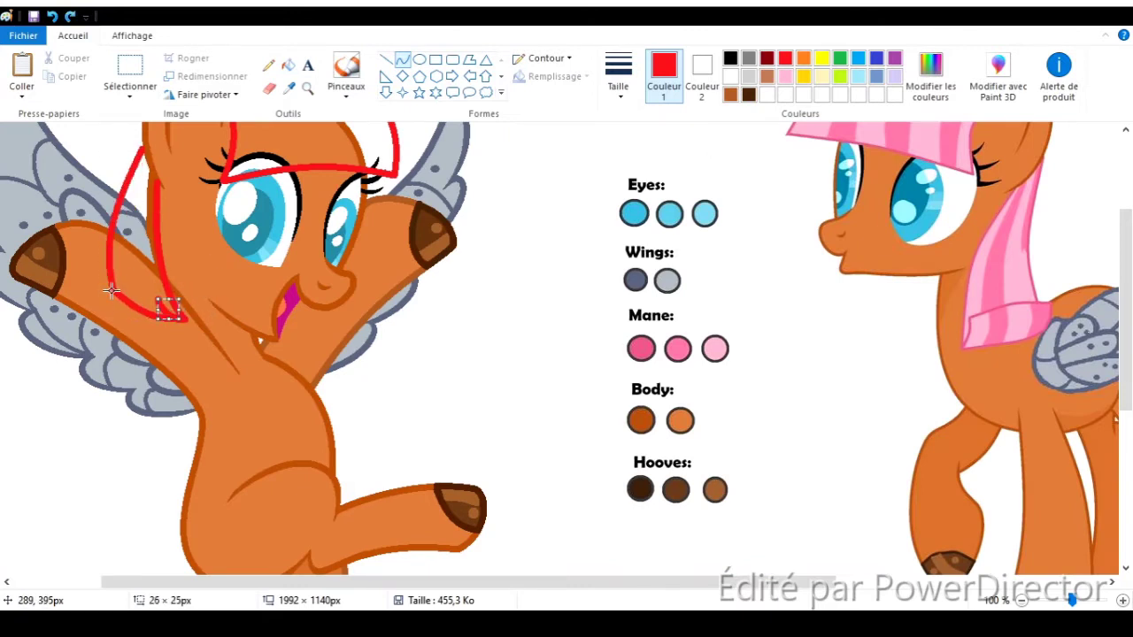
# Move the folded mane end out of the reference pony to beside the colour palette and flip it horizontally
pyautogui.click(130, 64)
pyautogui.moveTo(946, 278); pyautogui.dragTo(1067, 358)
pyautogui.moveTo(1016, 326); pyautogui.dragTo(572, 346)
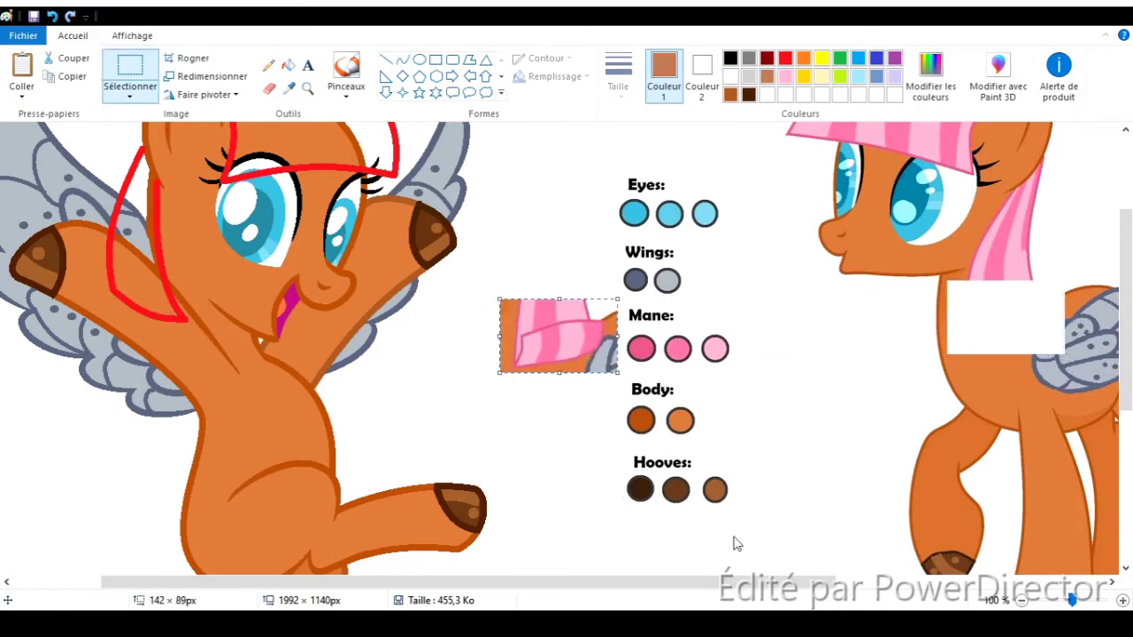
# Draw the back mane's folded end in muted brown over the front leg, recolour the mane outline to match and fill the fold white
pyautogui.click(403, 59)
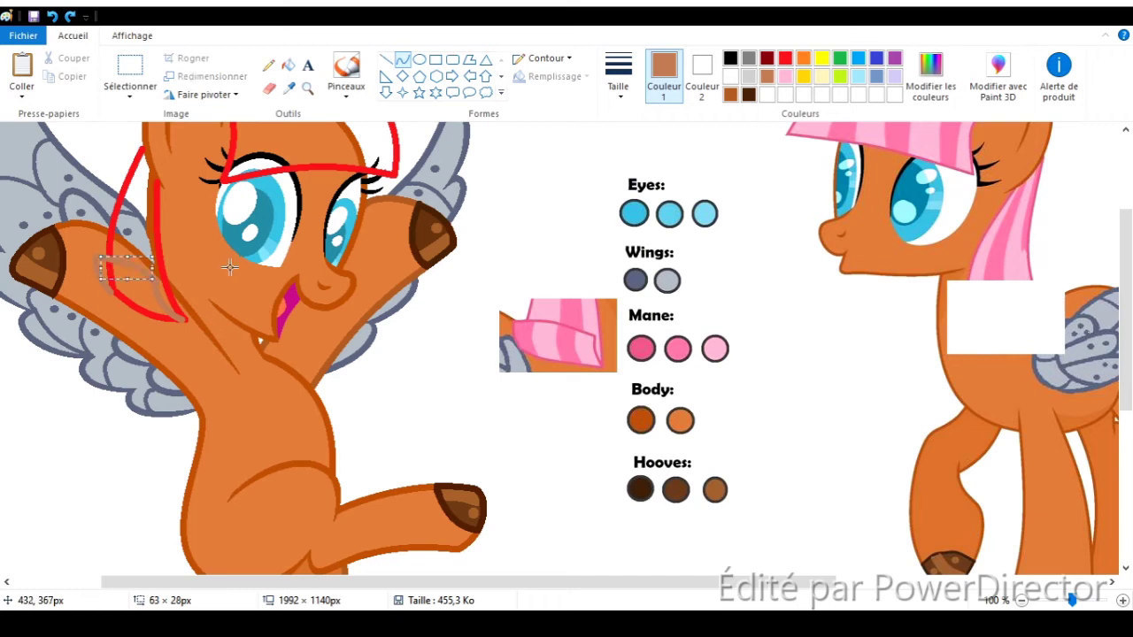
pyautogui.hotkey('alt', 'h')
pyautogui.press('f')
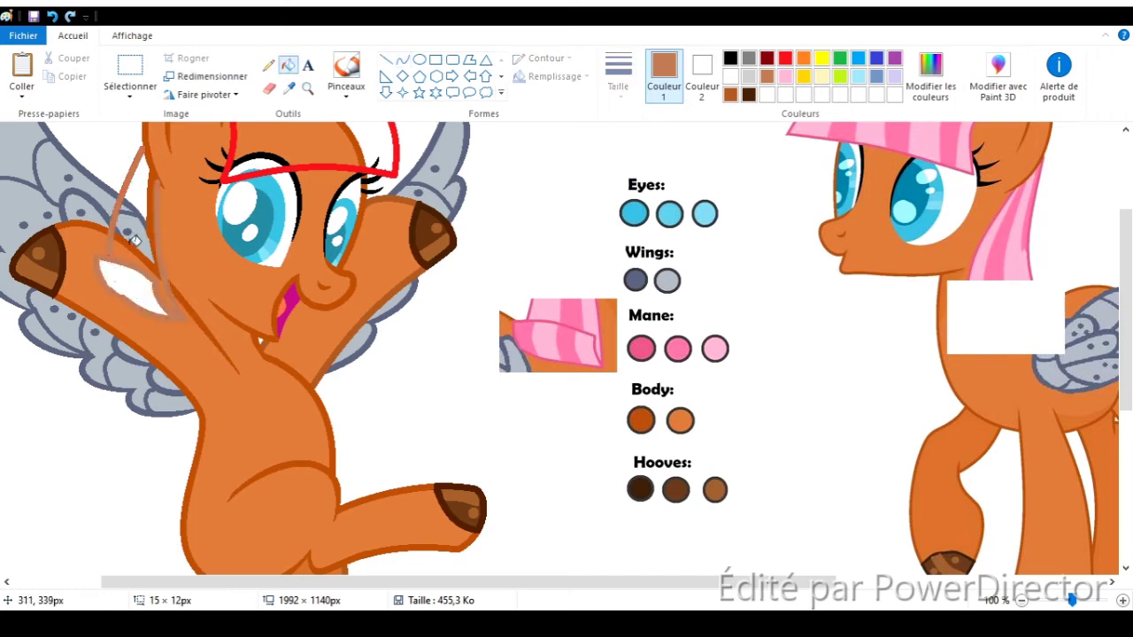
# Recolour the upper outline of the copied front leg in golden yellow
pyautogui.scroll(-5, 567, 354)
pyautogui.click(803, 80)
pyautogui.click(77, 333)
# Lay the yellow-edged front leg copy over the original leg so that it covers the lower end of the back mane
pyautogui.click(130, 64)
pyautogui.moveTo(8, 311); pyautogui.dragTo(228, 524)
pyautogui.click(307, 87)
pyautogui.click(132, 405)
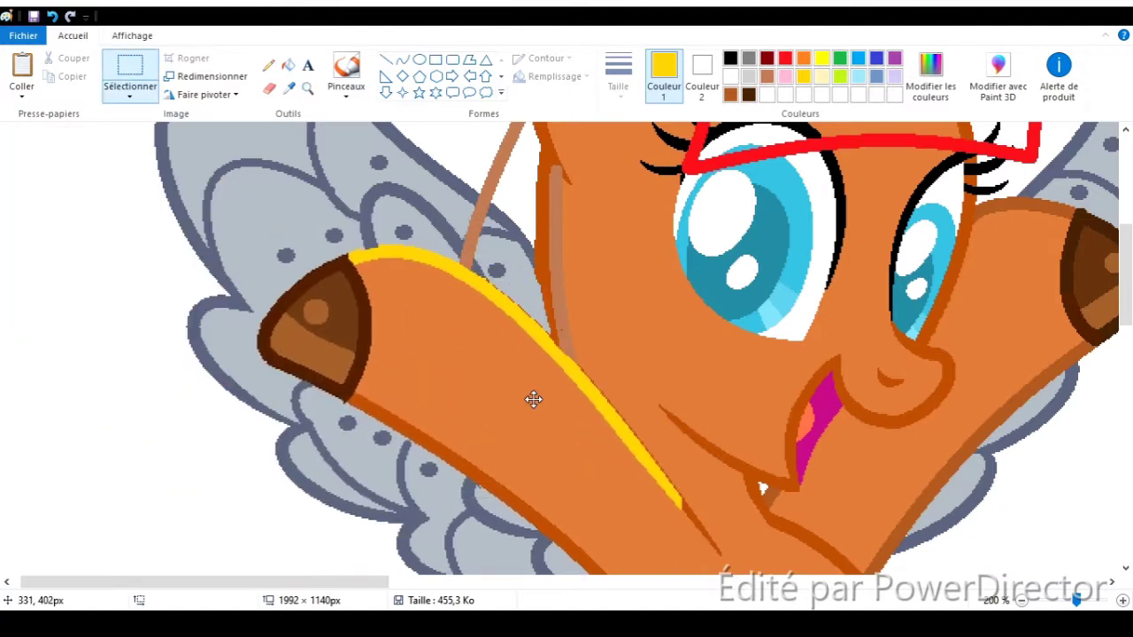
pyautogui.moveTo(531, 397); pyautogui.dragTo(607, 362)
pyautogui.click(571, 304)
# Paint over the neck outline beside the back mane with body orange and clear the wing parts inside the mane to white
pyautogui.scroll(3, 571, 304)
pyautogui.click(403, 59)
pyautogui.click(289, 88)
pyautogui.click(528, 207)
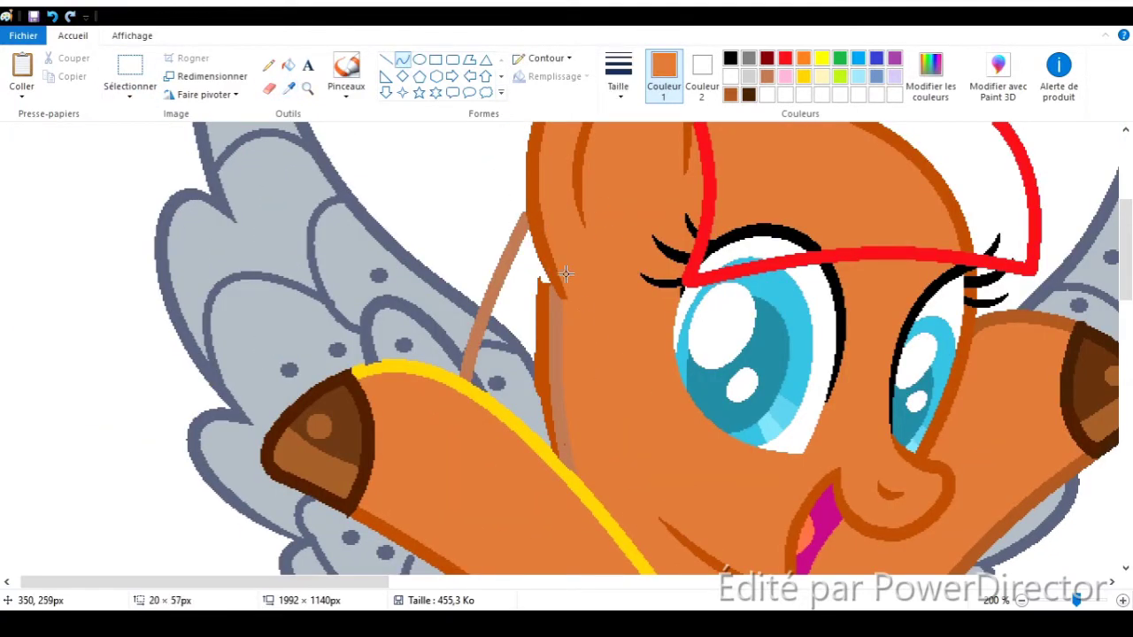
pyautogui.click(501, 324)
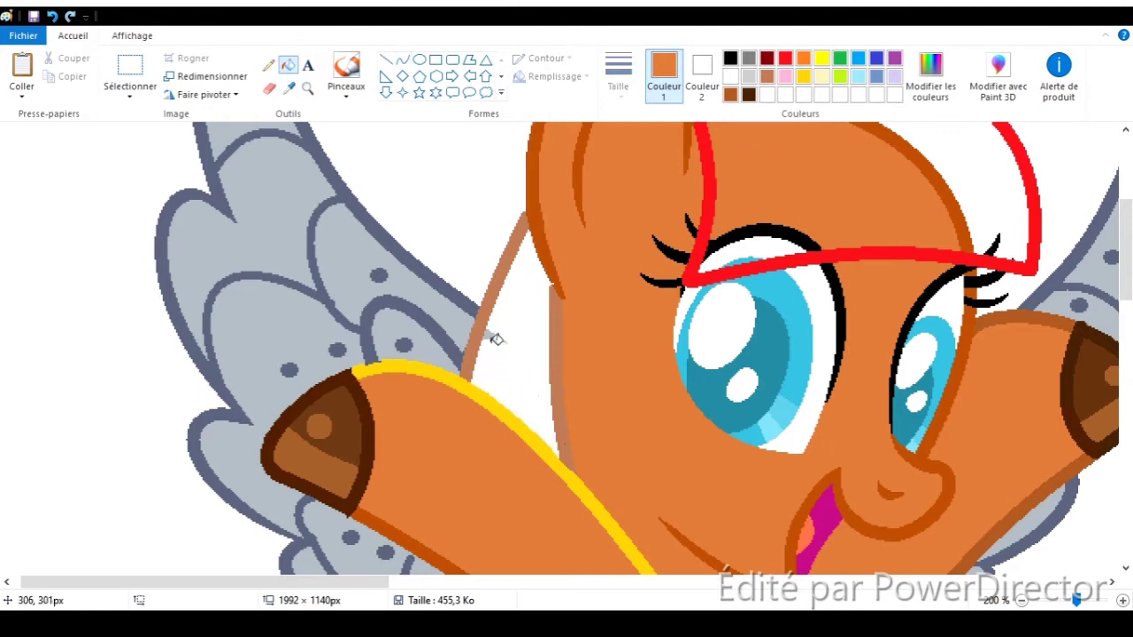
# Clear the remaining fragments inside the back mane and recolour the front leg's yellow outline with the dark body orange
pyautogui.scroll(-3, 493, 354)
pyautogui.click(288, 88)
pyautogui.click(497, 330)
pyautogui.click(518, 307)
# Clear the inside of the fringe to white and clean up the ear edge and eyelashes along its red outline
pyautogui.scroll(3, 766, 432)
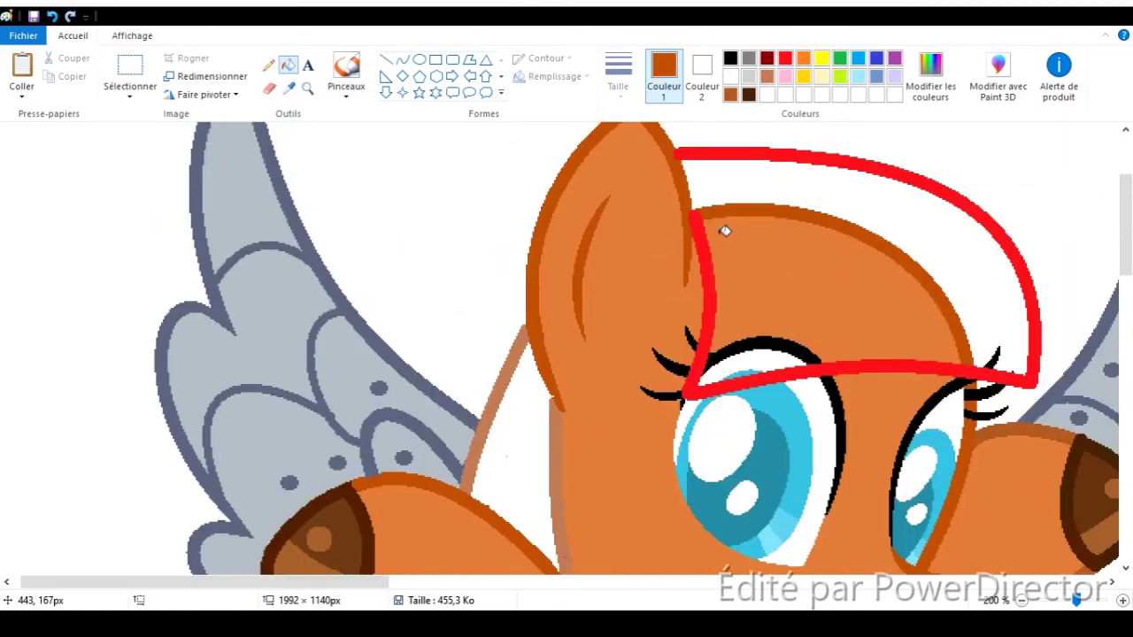
pyautogui.click(403, 60)
pyautogui.scroll(2, 696, 266)
pyautogui.moveTo(666, 395); pyautogui.dragTo(696, 315)
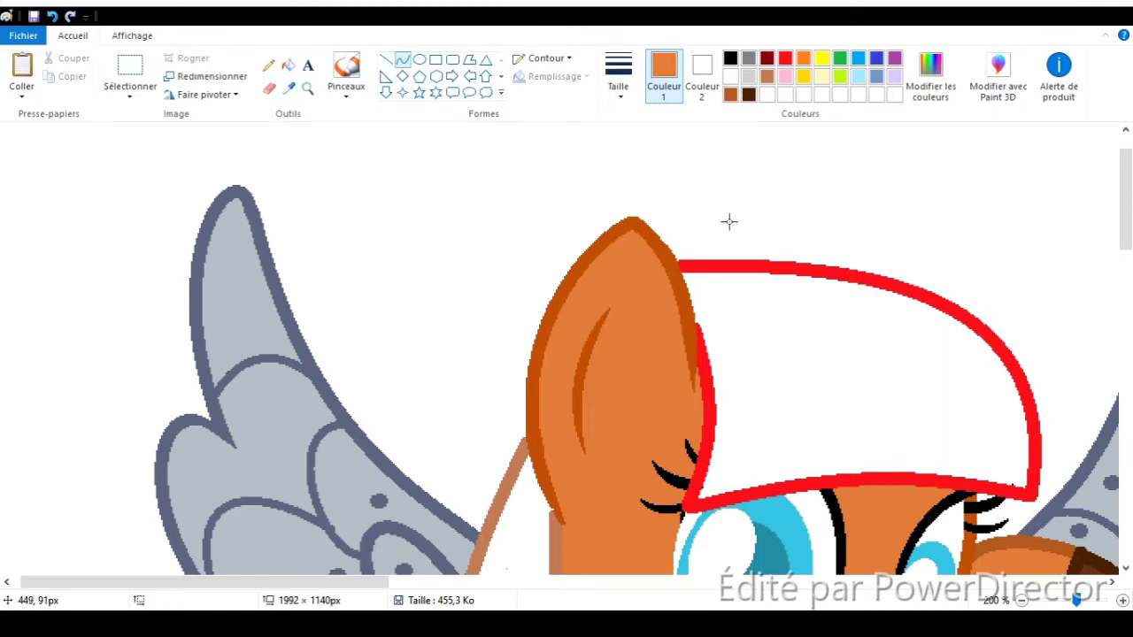
pyautogui.scroll(-3, 617, 235)
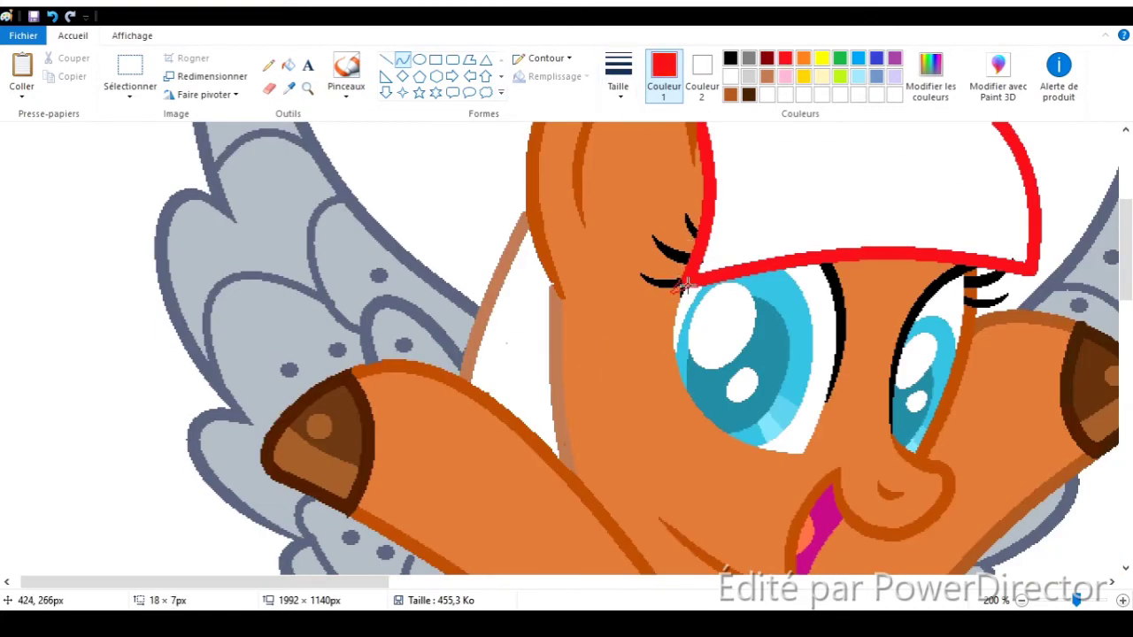
# Fill the fringe and the back mane with the reference mane's light pink
pyautogui.scroll(2, 685, 286)
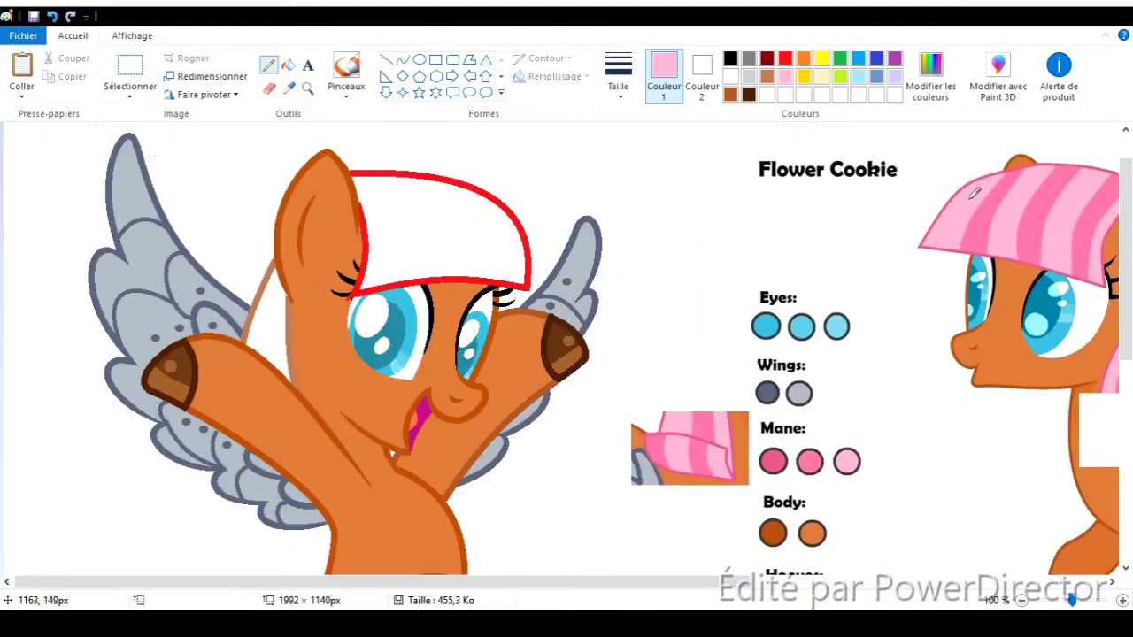
pyautogui.click(289, 64)
pyautogui.click(439, 226)
pyautogui.click(265, 319)
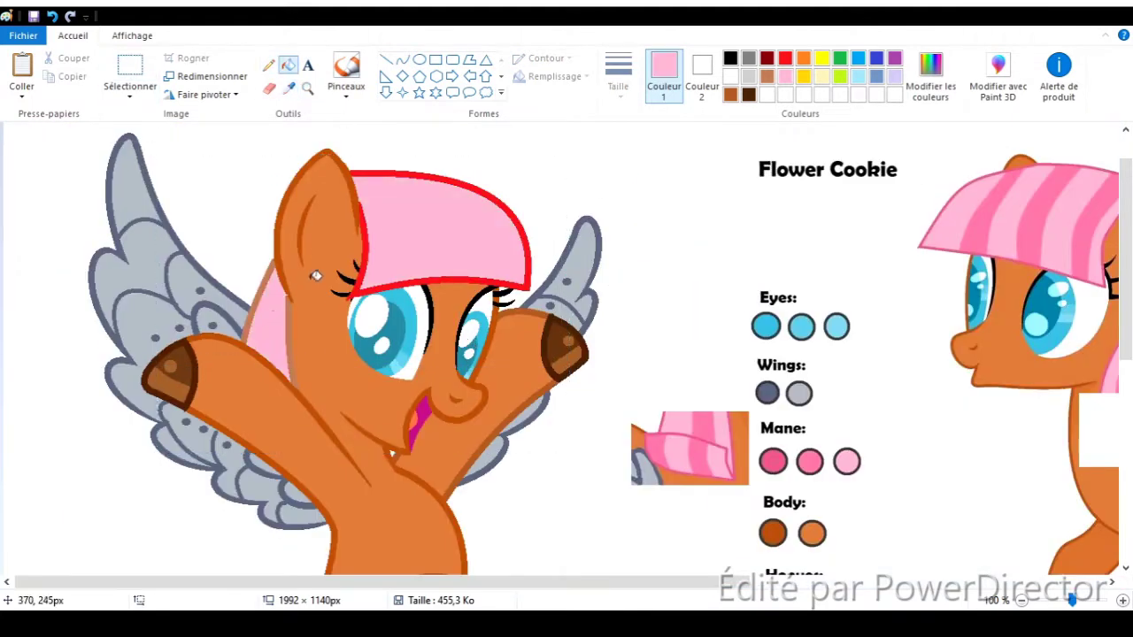
# Draw curved stripe boundaries in medium pink down the fringe and the back mane
pyautogui.click(403, 59)
pyautogui.moveTo(383, 177); pyautogui.dragTo(403, 285)
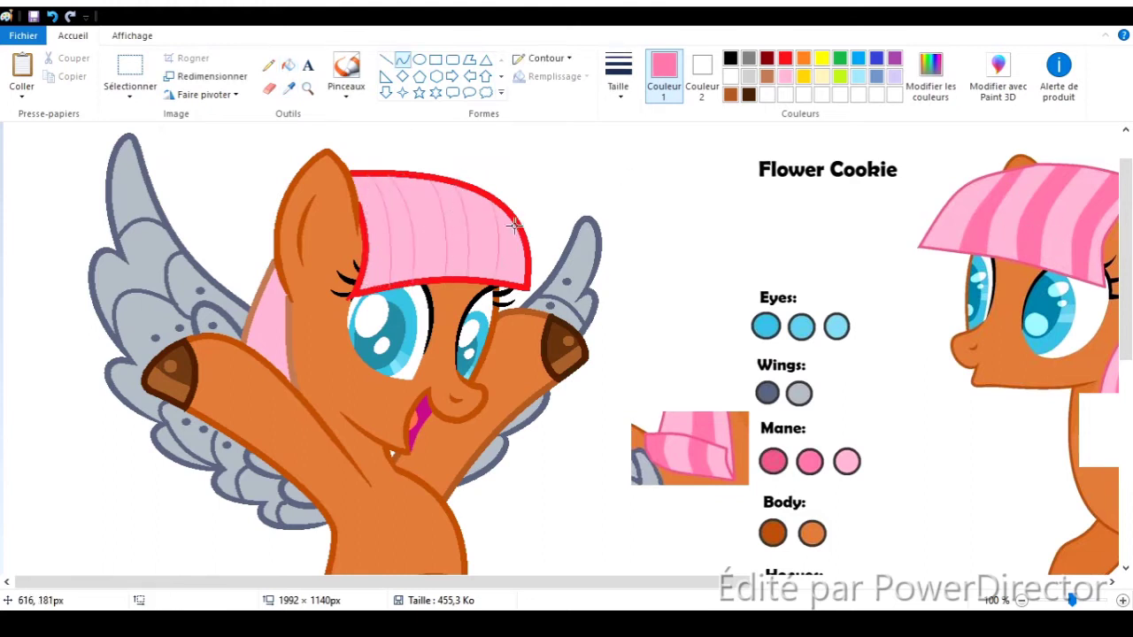
pyautogui.moveTo(516, 258); pyautogui.dragTo(516, 285)
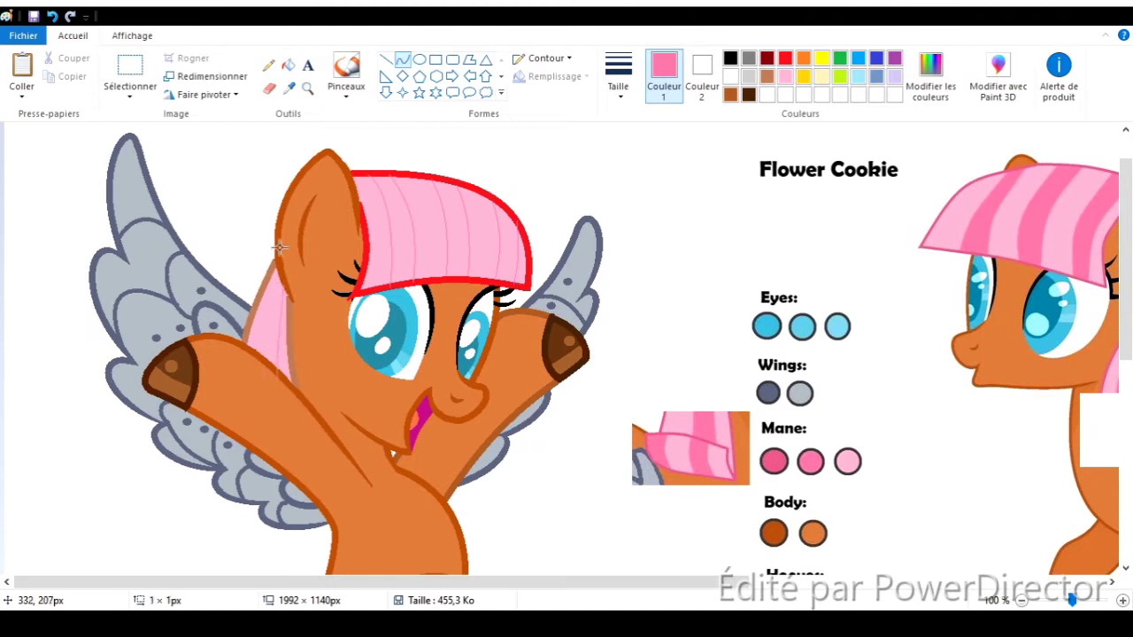
# Fill alternate stripes of the fringe and back mane with medium pink and recolour the mane outlines in dark pink
pyautogui.click(289, 65)
pyautogui.click(265, 319)
pyautogui.click(397, 230)
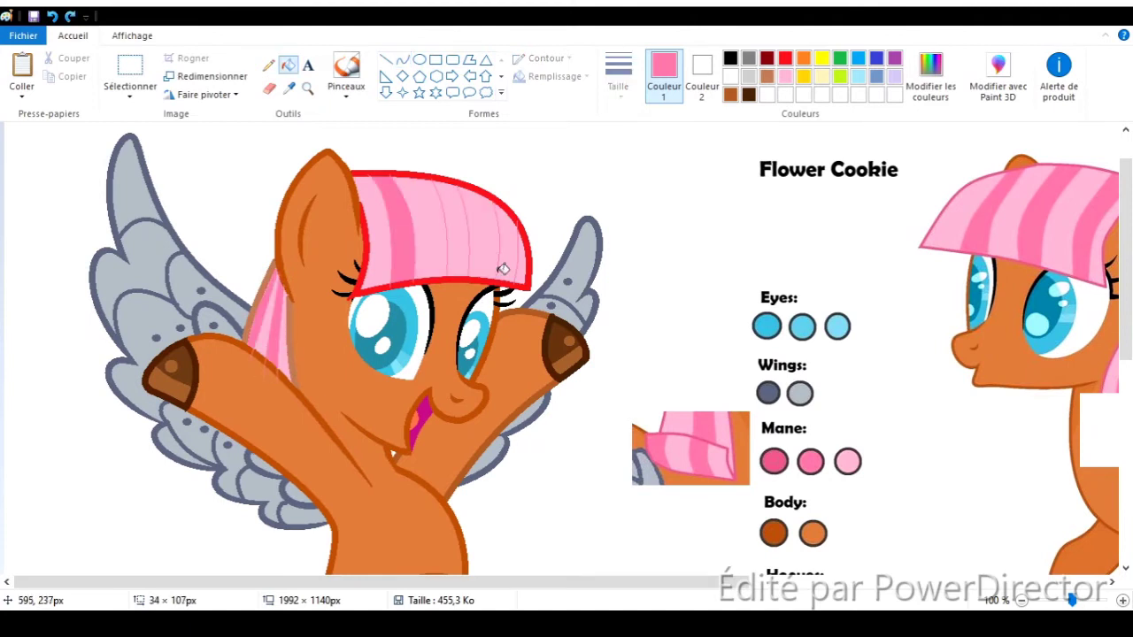
pyautogui.click(307, 88)
pyautogui.click(450, 235)
pyautogui.click(269, 65)
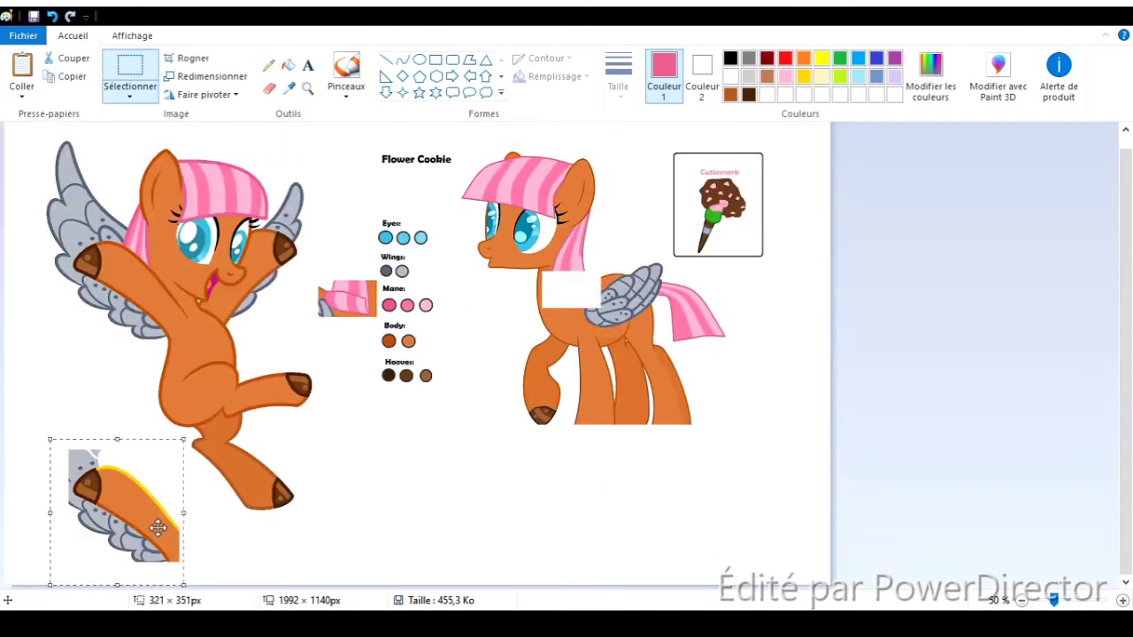
# Draw the tail's outline in dark pink with curves, starting at the back of the pony's hip
pyautogui.press('Escape')
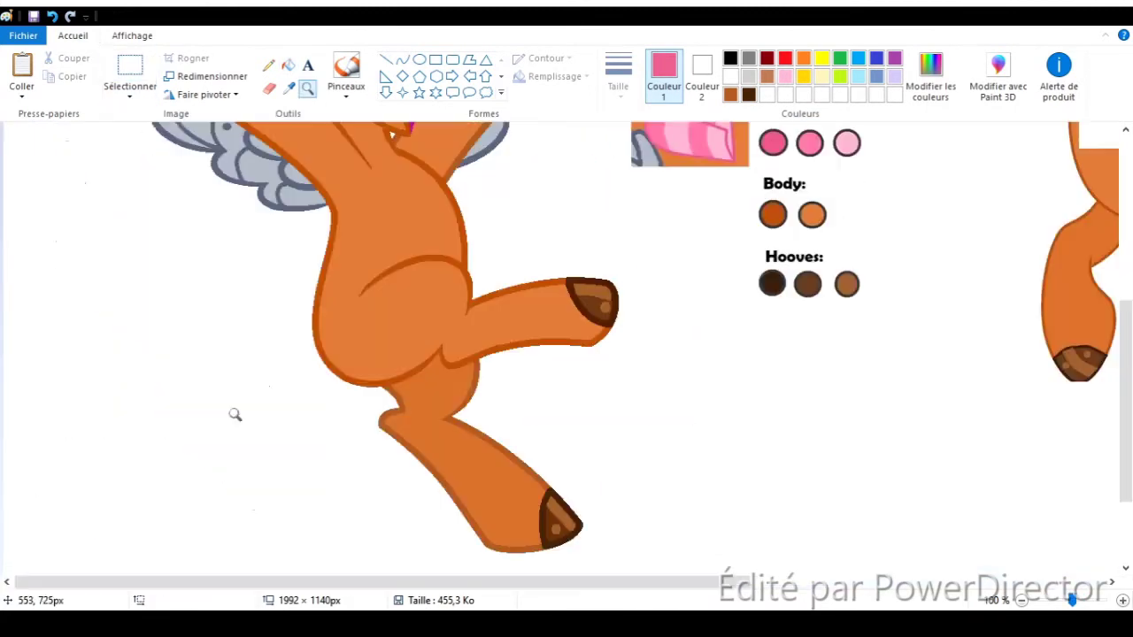
pyautogui.click(403, 60)
pyautogui.moveTo(316, 294); pyautogui.dragTo(228, 475)
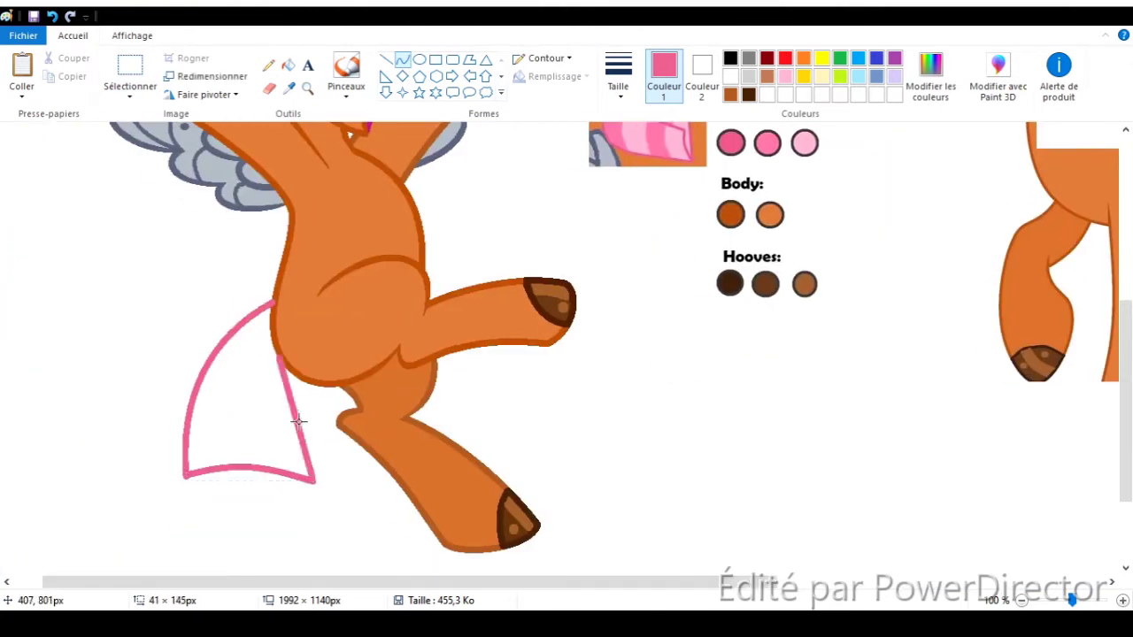
pyautogui.moveTo(292, 413); pyautogui.dragTo(294, 434)
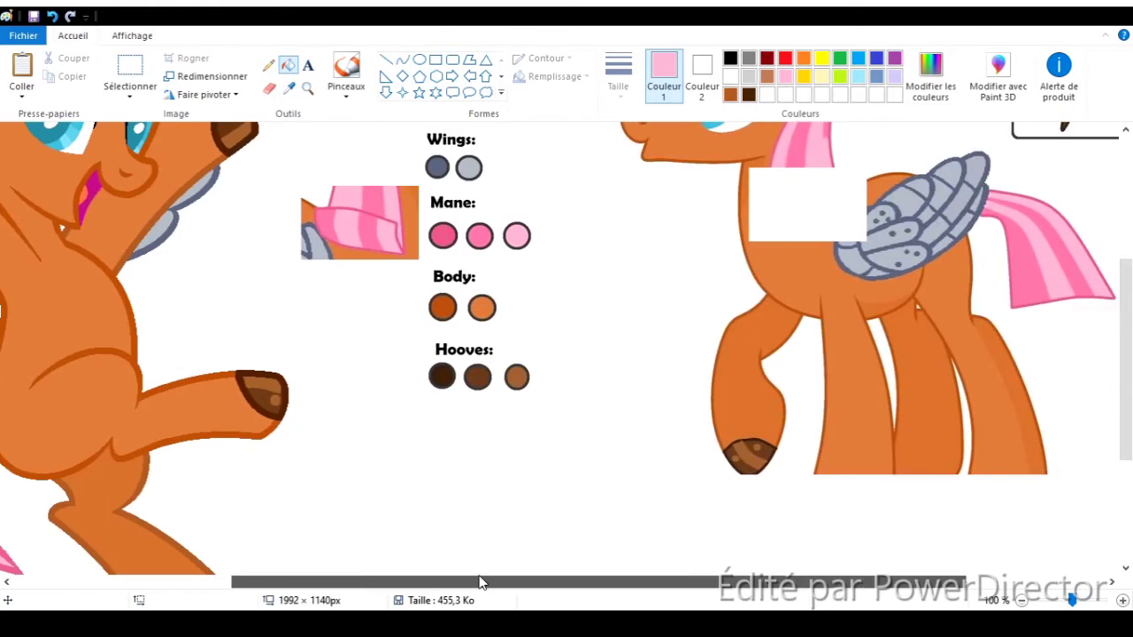
# Stripe the tail in light and medium pink, and redraw the dark orange hip outline over the tail's base
pyautogui.moveTo(479, 581); pyautogui.dragTo(321, 582)
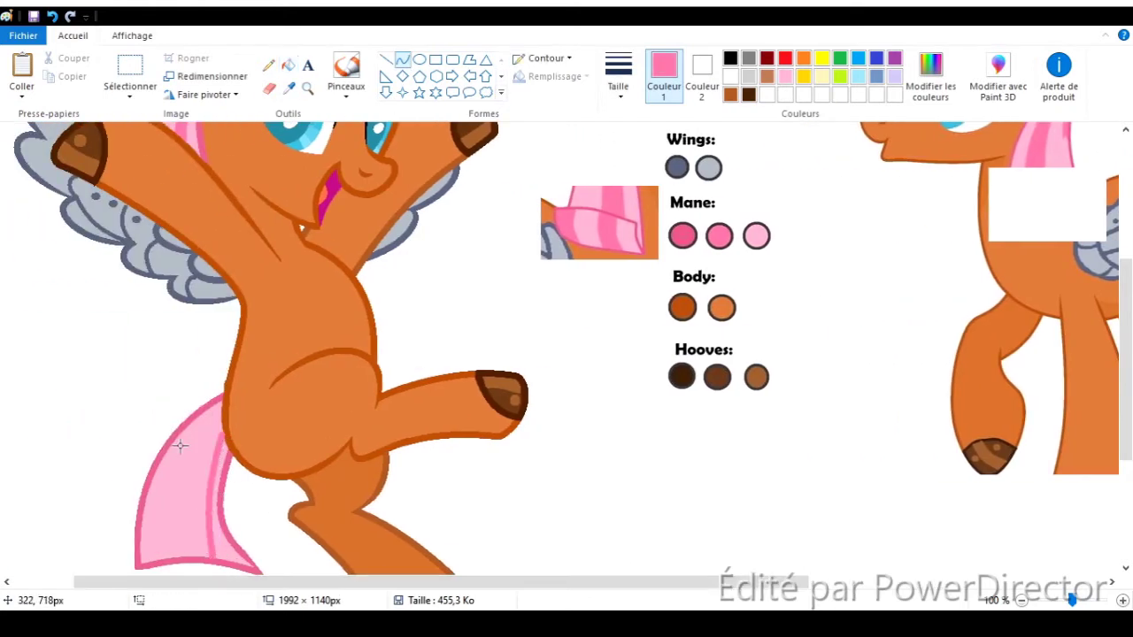
pyautogui.moveTo(224, 420); pyautogui.dragTo(181, 549)
pyautogui.click(307, 88)
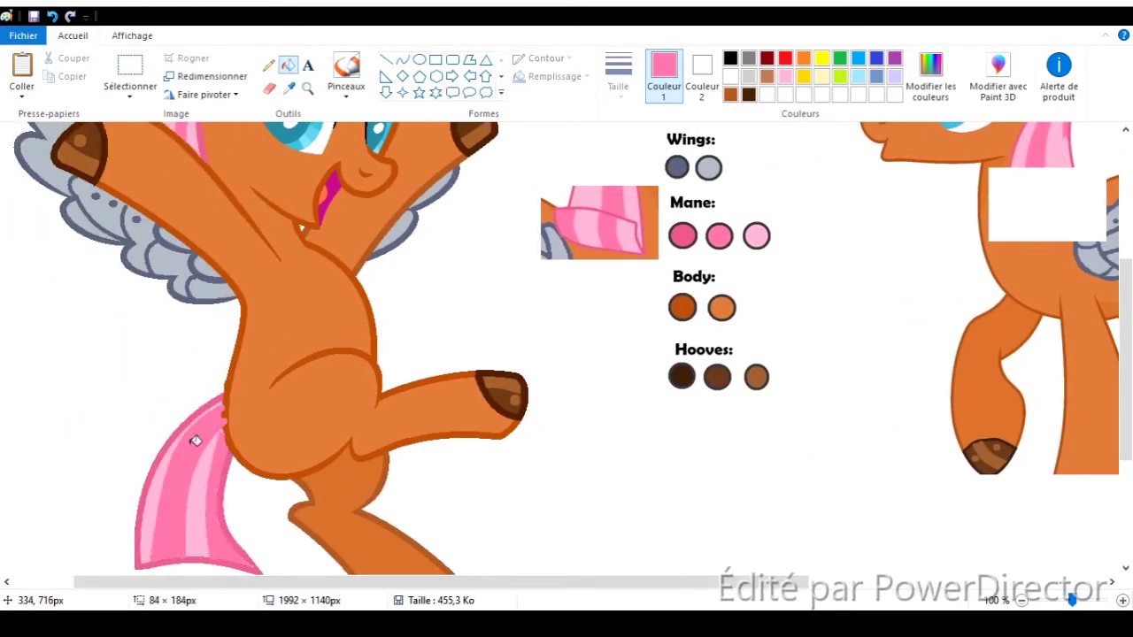
pyautogui.click(195, 437)
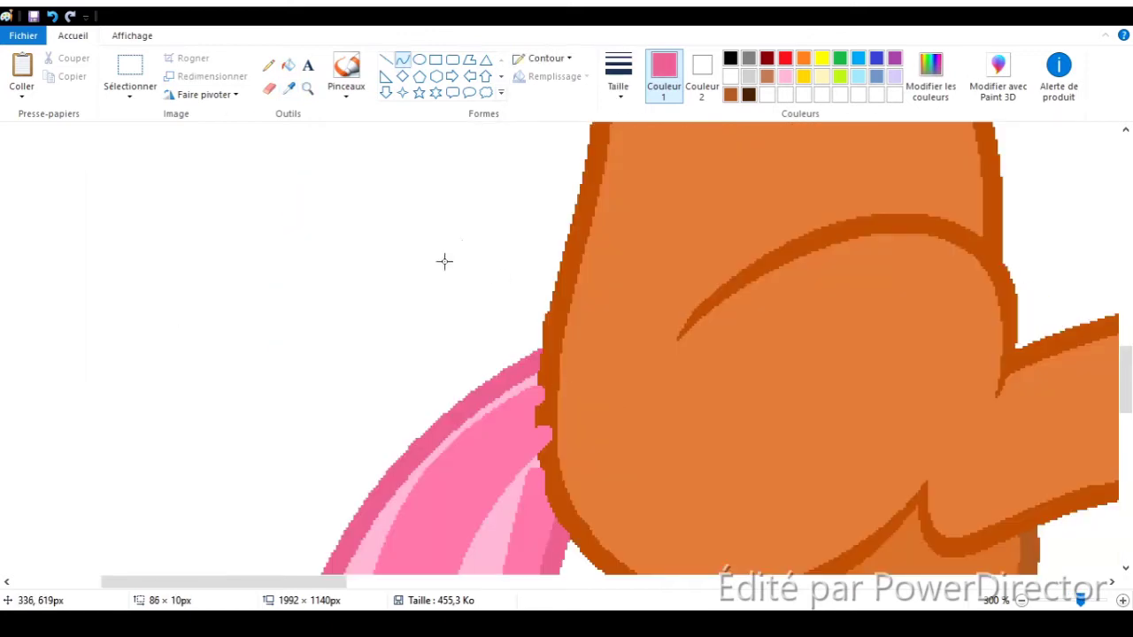
pyautogui.click(558, 303)
pyautogui.moveTo(563, 324); pyautogui.dragTo(538, 462)
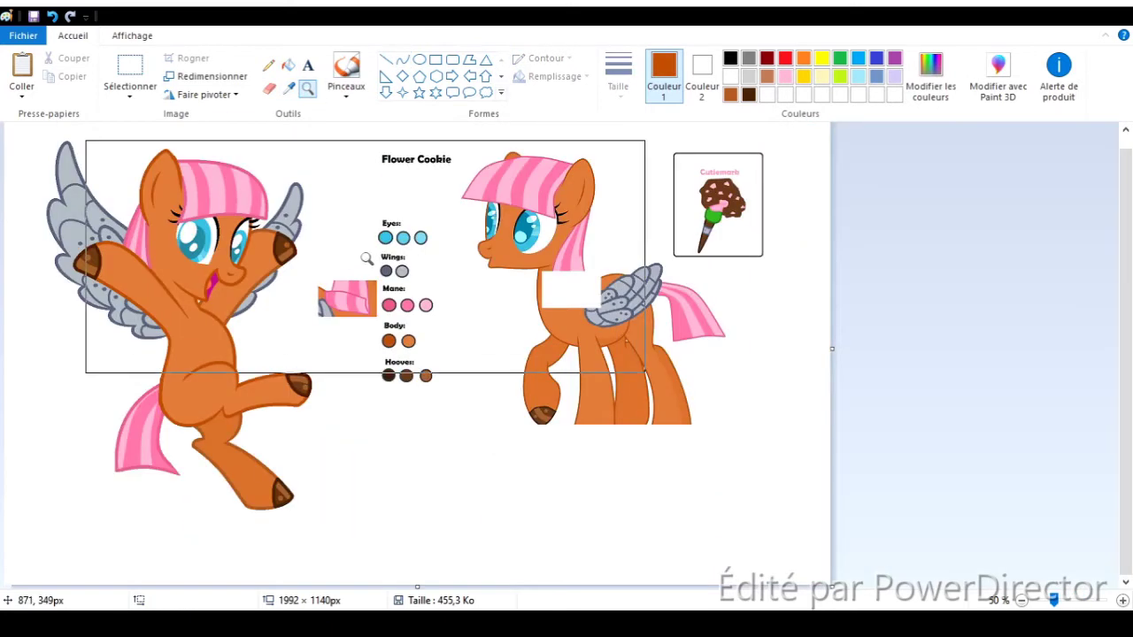
# Delete the reference pony, colour palette and mane sample, and move the Cutiemark box beside the drawn pony
pyautogui.click(129, 69)
pyautogui.moveTo(349, 139); pyautogui.dragTo(664, 445)
pyautogui.press('Delete')
pyautogui.moveTo(302, 272); pyautogui.dragTo(377, 328)
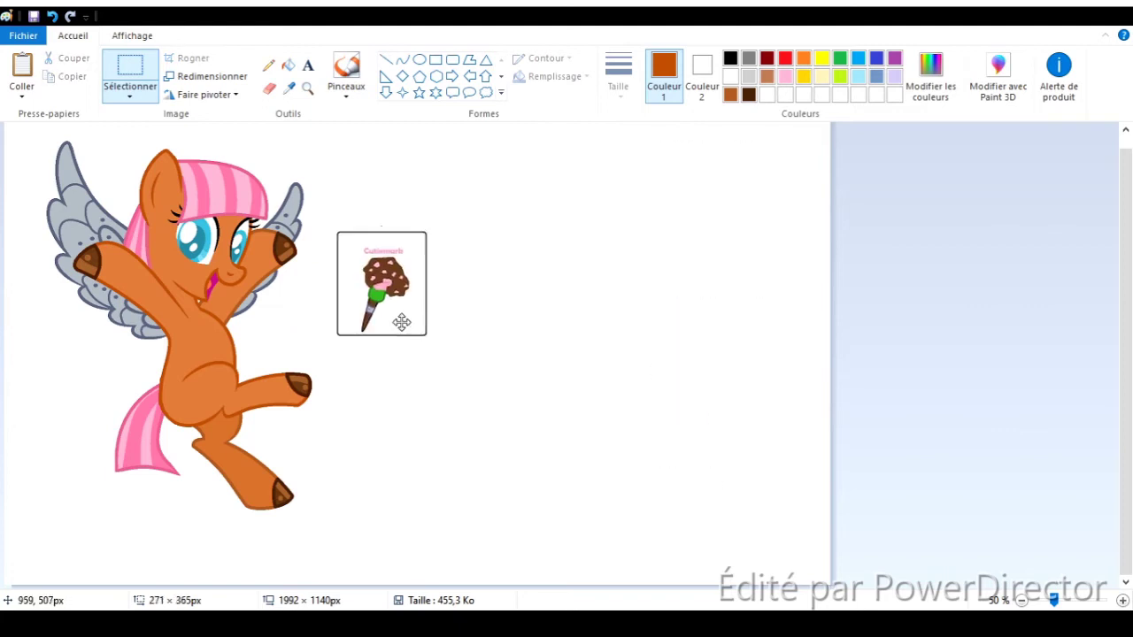
pyautogui.moveTo(399, 321); pyautogui.dragTo(401, 290)
# Shrink the canvas to fit the pony with the Cutiemark box placed next to it, and save the image
pyautogui.moveTo(832, 586); pyautogui.dragTo(361, 543)
pyautogui.moveTo(19, 133); pyautogui.dragTo(363, 547)
pyautogui.moveTo(246, 468); pyautogui.dragTo(224, 445)
pyautogui.moveTo(360, 544); pyautogui.dragTo(312, 516)
pyautogui.click(33, 17)
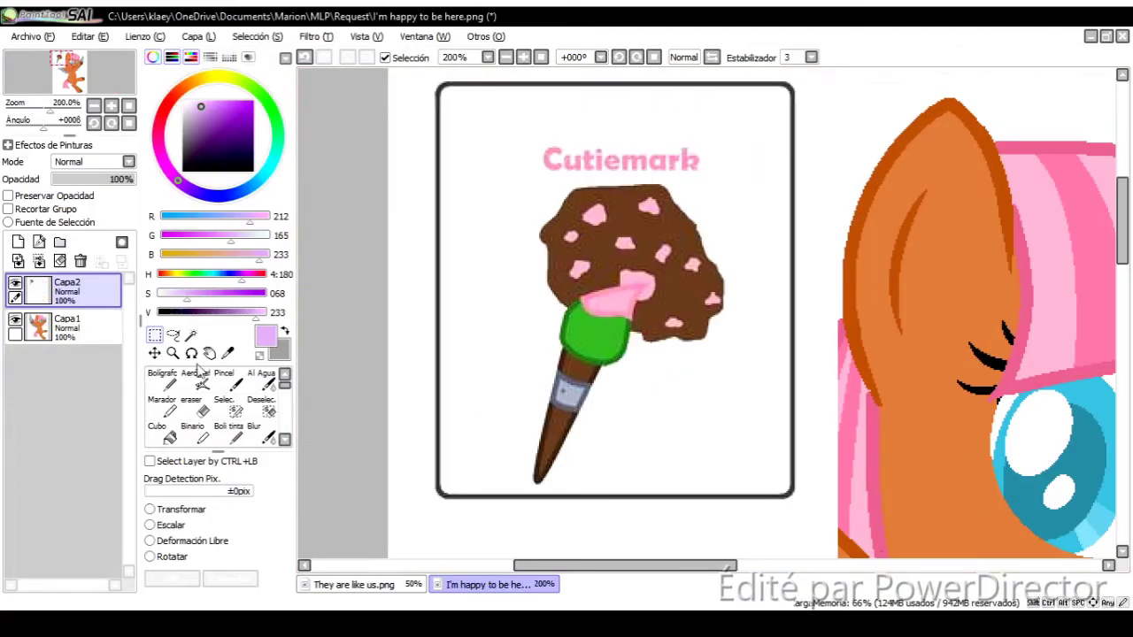
# In PaintTool SAI, isolate the cutie mark on Capa2 by deleting the frame, title and white background around it
pyautogui.click(533, 389)
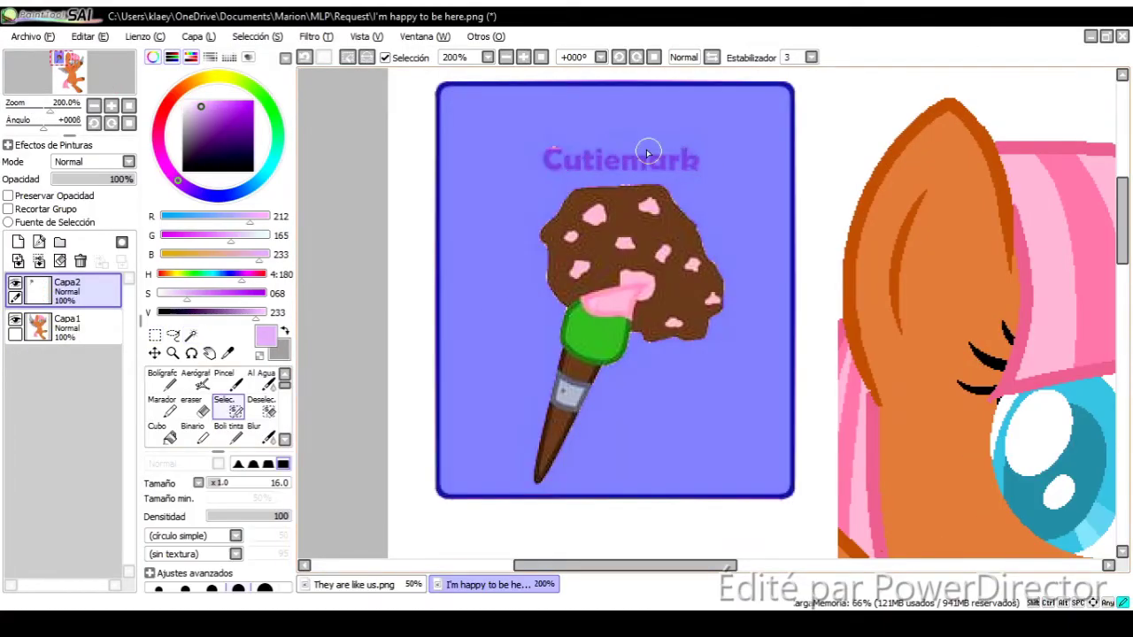
pyautogui.press('Delete')
pyautogui.press('-')
pyautogui.hotkey('ctrl', 'z')
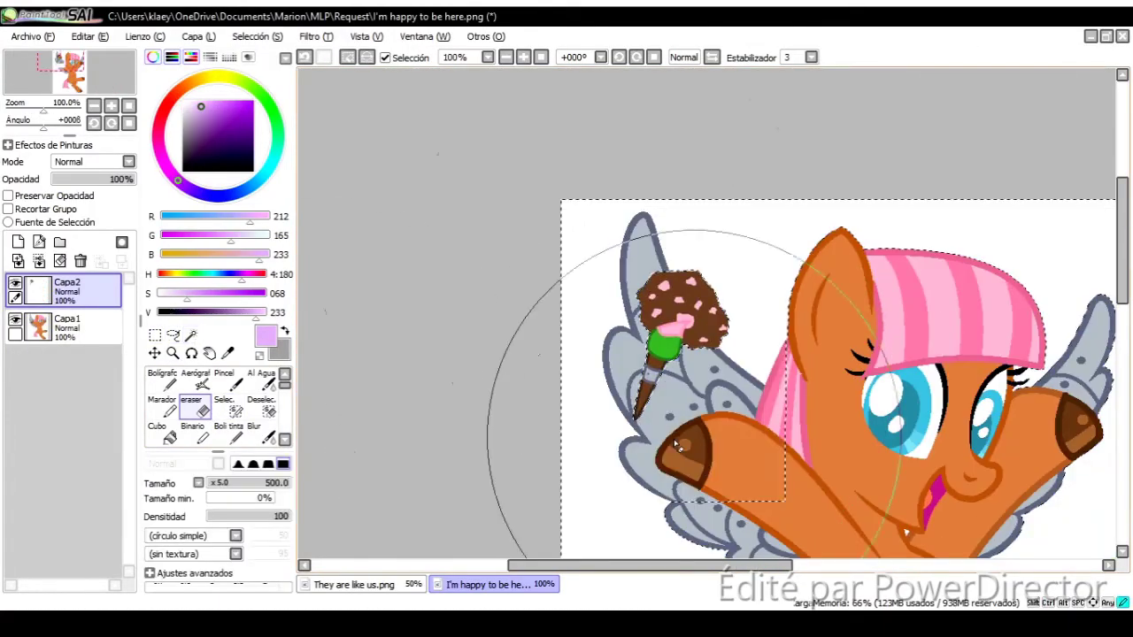
# Scale down and rotate the cutie mark, place it on the pony's flank, and name its layer CM
pyautogui.press('-')
pyautogui.hotkey('ctrl', 't')
pyautogui.moveTo(587, 329); pyautogui.dragTo(625, 473)
pyautogui.moveTo(655, 549); pyautogui.dragTo(630, 587)
pyautogui.press('+')
pyautogui.moveTo(690, 425); pyautogui.dragTo(712, 379)
pyautogui.click(172, 578)
pyautogui.press('-')
pyautogui.press('Return')
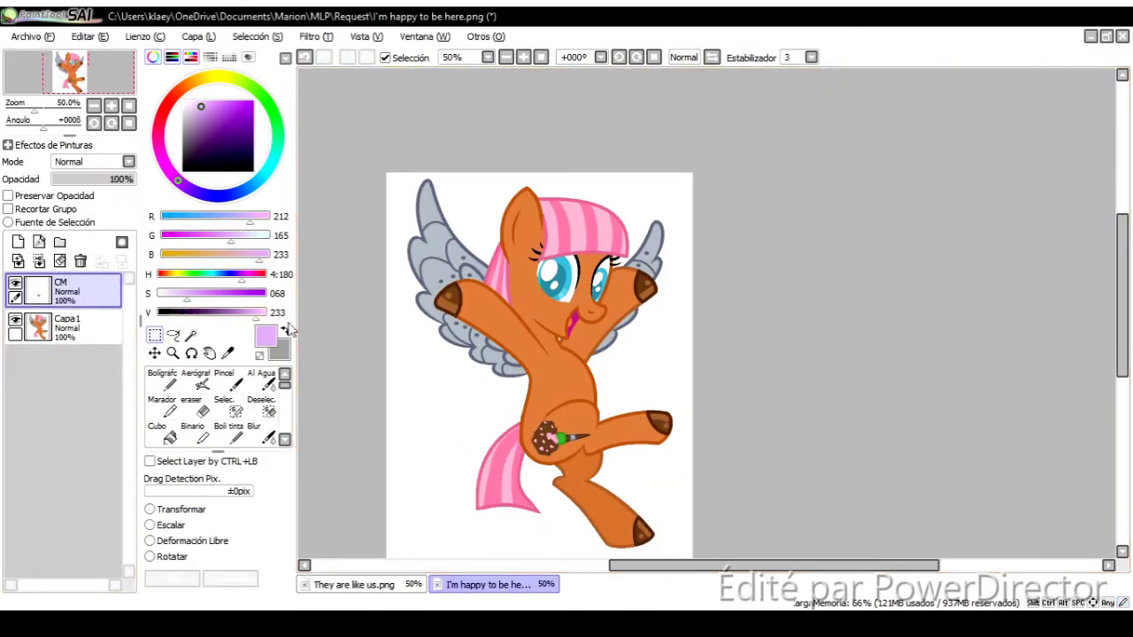
# Select the orange body areas and paint brown-orange shadows on the arms, back, face and ear on a new Multiplicar layer
pyautogui.click(67, 323)
pyautogui.click(190, 334)
pyautogui.click(554, 371)
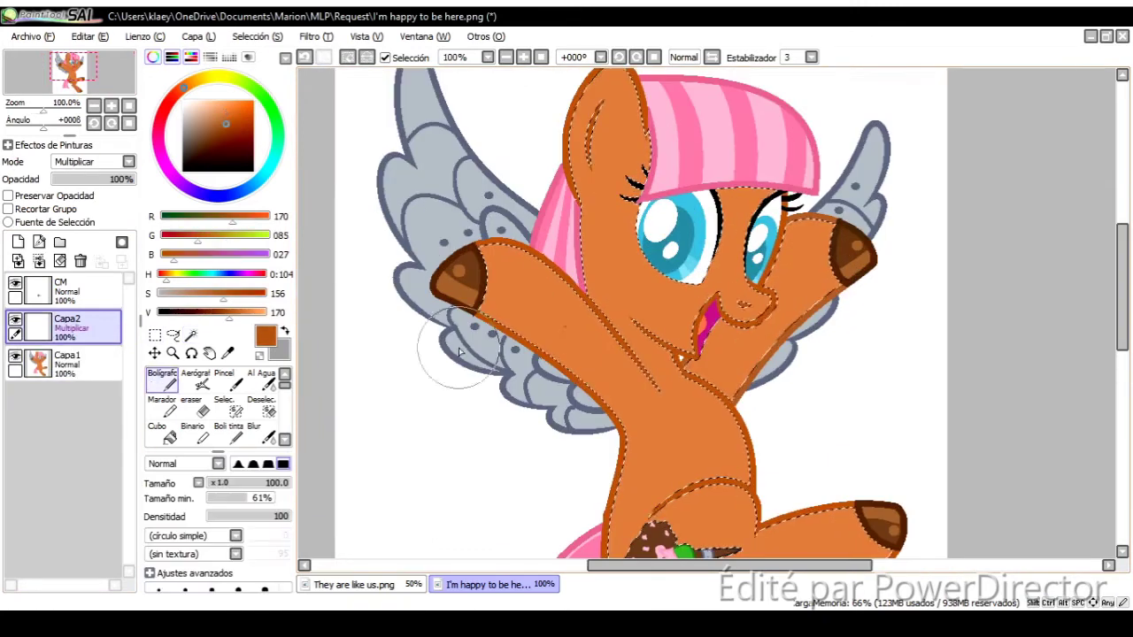
pyautogui.moveTo(708, 305)
pyautogui.mouseDown()
pyautogui.moveTo(742, 376)
pyautogui.moveTo(845, 235)
pyautogui.mouseUp()
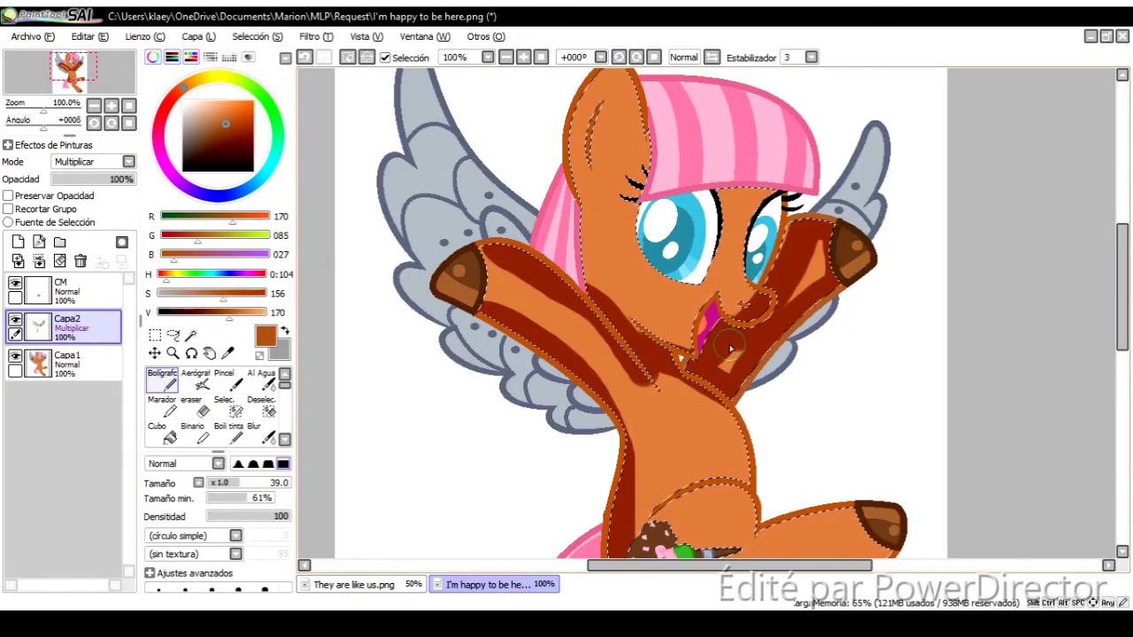
pyautogui.moveTo(770, 221); pyautogui.dragTo(708, 372)
pyautogui.moveTo(638, 75); pyautogui.dragTo(576, 177)
pyautogui.moveTo(580, 97); pyautogui.dragTo(589, 283)
pyautogui.press('e')
# Paint brown-orange shadows on the hind legs, haunch, belly and raised near foreleg on the Multiplicar layer
pyautogui.scroll(-4, 591, 354)
pyautogui.press('n')
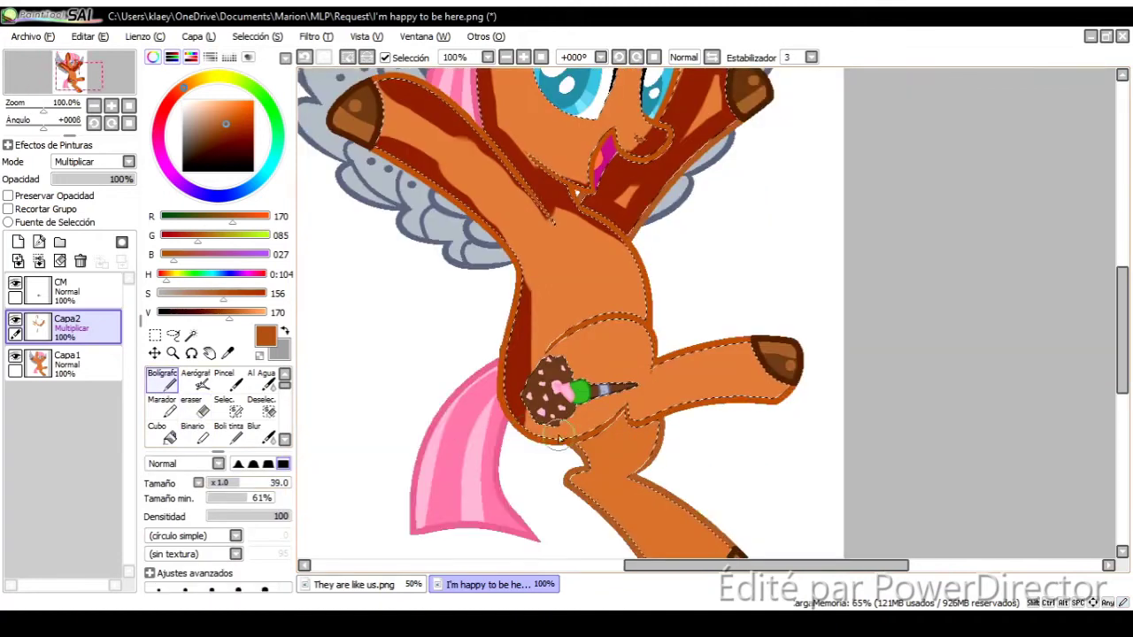
pyautogui.moveTo(779, 390); pyautogui.dragTo(638, 417)
pyautogui.moveTo(567, 354); pyautogui.dragTo(744, 323)
pyautogui.moveTo(633, 318); pyautogui.dragTo(625, 235)
pyautogui.moveTo(389, 98); pyautogui.dragTo(549, 222)
# Soften all the body shadows on the Multiplicar layer with the Blur brush
pyautogui.press('b')
pyautogui.moveTo(531, 266)
pyautogui.mouseDown()
pyautogui.moveTo(549, 381)
pyautogui.moveTo(752, 372)
pyautogui.moveTo(532, 141)
pyautogui.moveTo(462, 212)
pyautogui.mouseUp()
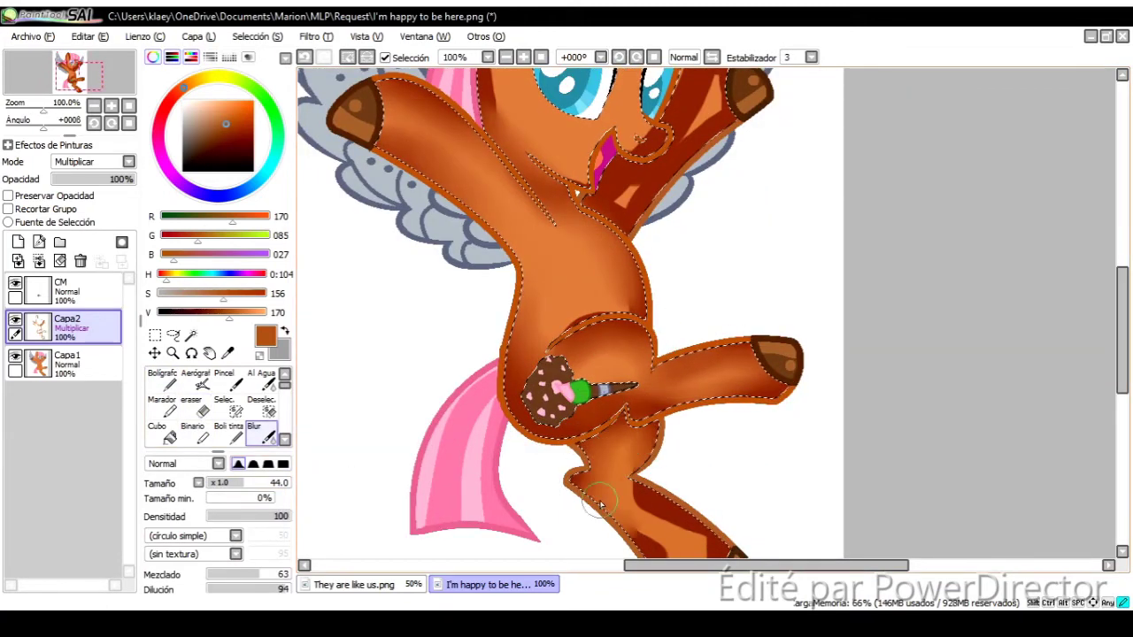
pyautogui.scroll(-3, 607, 531)
pyautogui.scroll(6, 620, 467)
pyautogui.moveTo(535, 534)
pyautogui.mouseDown()
pyautogui.moveTo(672, 416)
pyautogui.moveTo(700, 363)
pyautogui.moveTo(646, 345)
pyautogui.mouseUp()
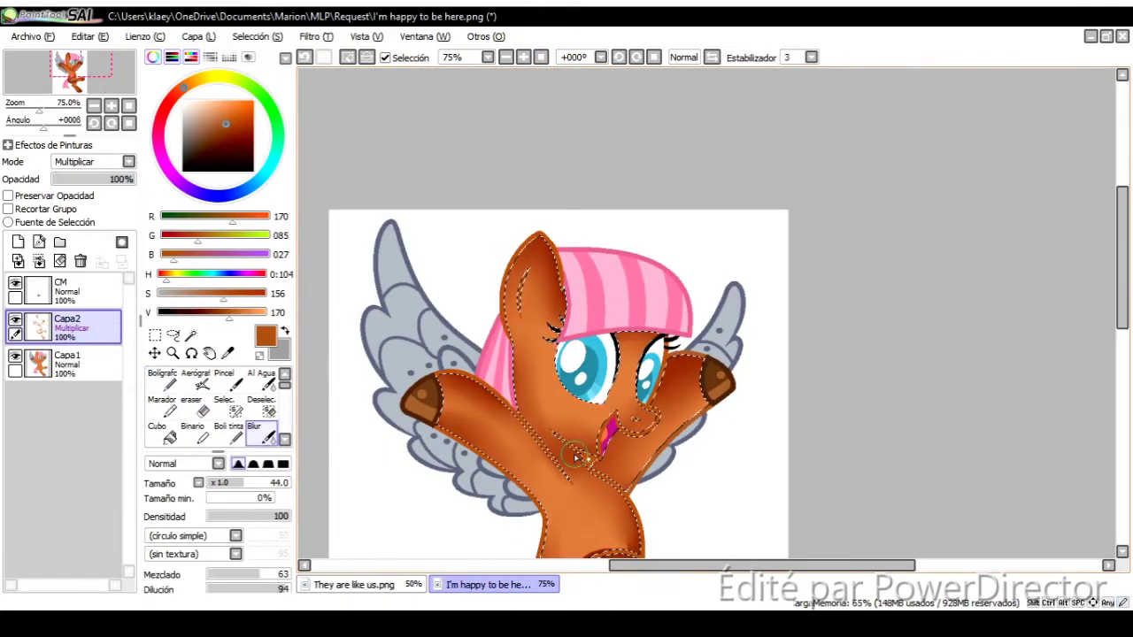
# Paint light orange highlights on the cheek, ear, foreleg, belly and haunch on a new layer
pyautogui.click(18, 242)
pyautogui.click(226, 100)
pyautogui.click(162, 381)
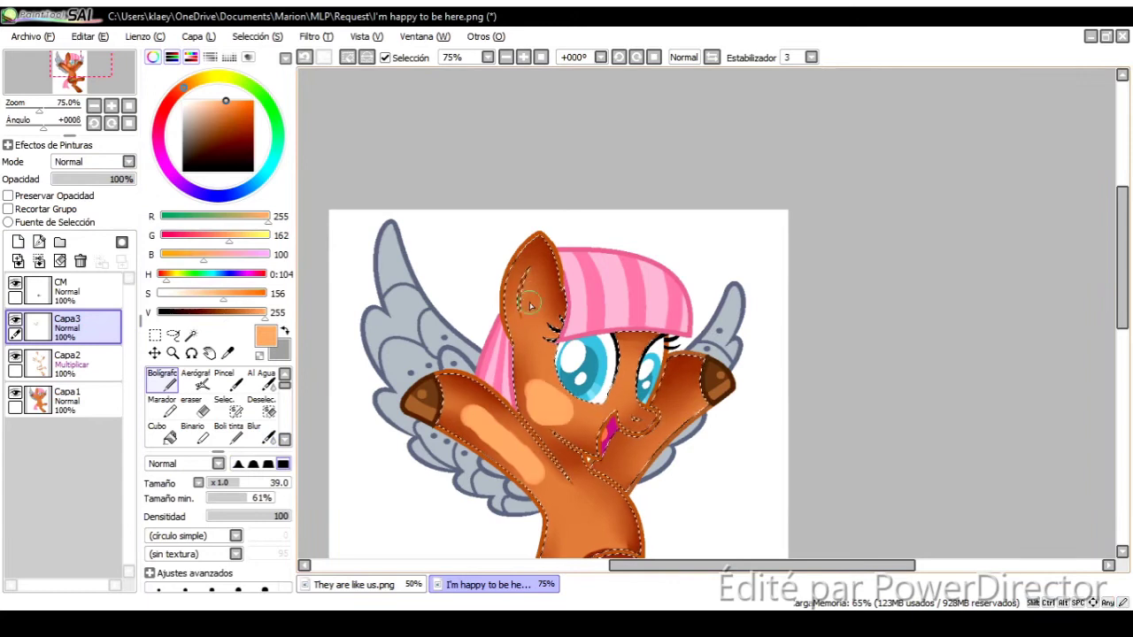
pyautogui.moveTo(524, 281); pyautogui.dragTo(531, 301)
pyautogui.scroll(-2, 586, 448)
# Blend the light orange highlights into the body with the Blur brush
pyautogui.click(261, 434)
pyautogui.moveTo(522, 372); pyautogui.dragTo(467, 345)
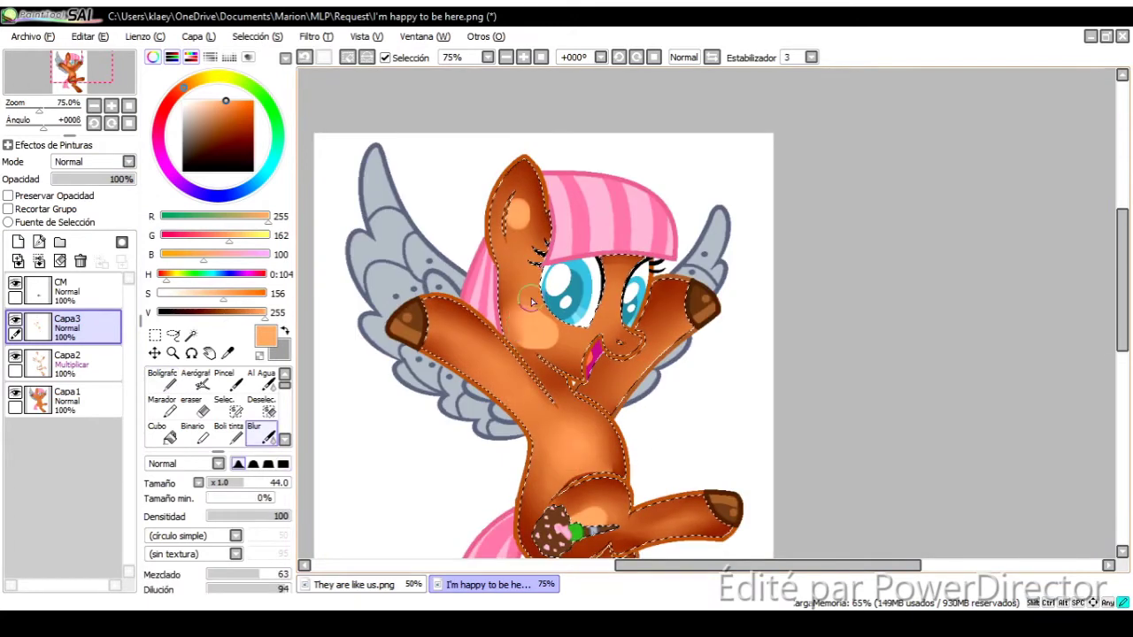
pyautogui.press('n')
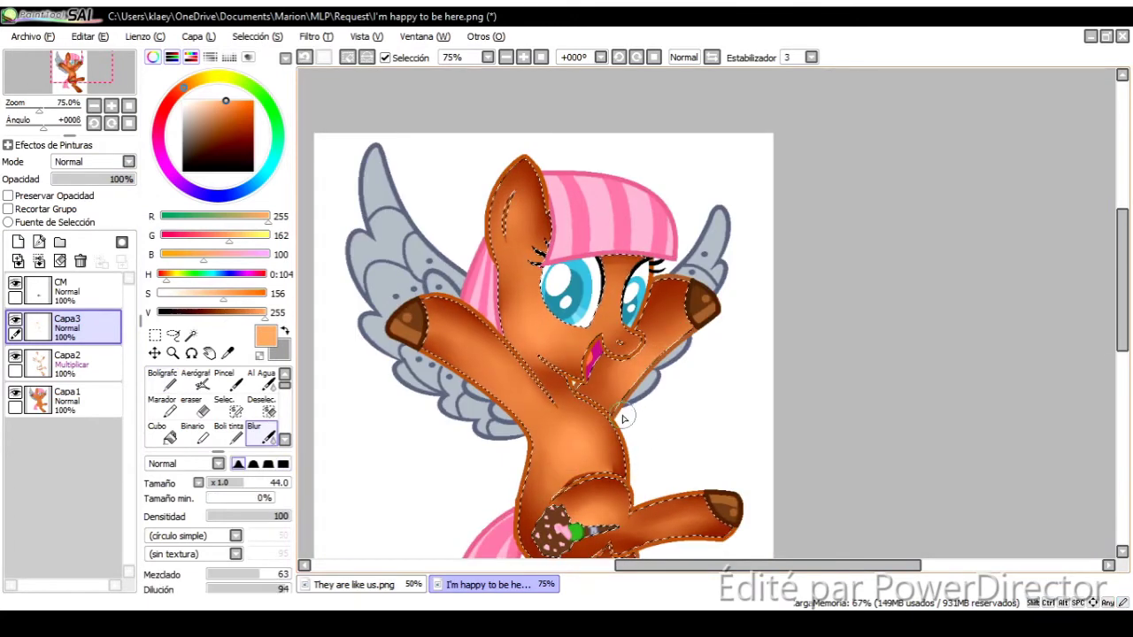
# Paint bright red blush patches on the ear tip, nose, forelegs and hind legs on a new layer
pyautogui.click(17, 242)
pyautogui.click(166, 106)
pyautogui.click(252, 102)
pyautogui.moveTo(462, 365); pyautogui.dragTo(482, 388)
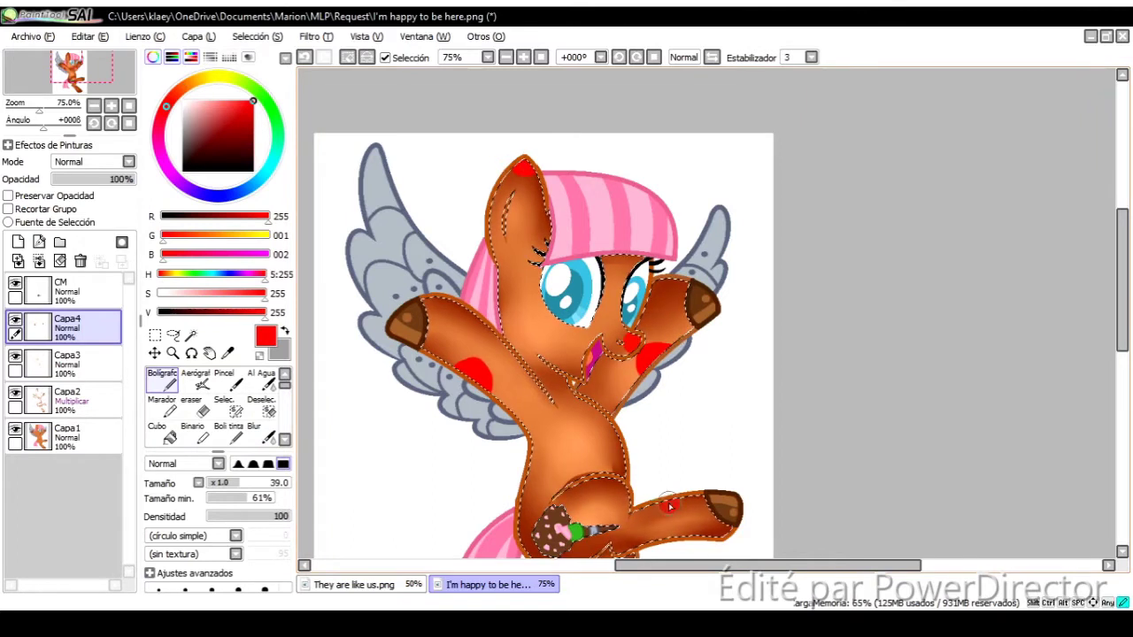
pyautogui.scroll(-3, 670, 505)
# Blur the red blush patches and reduce their layer's opacity to 48%
pyautogui.press('b')
pyautogui.moveTo(549, 230)
pyautogui.mouseDown()
pyautogui.moveTo(620, 221)
pyautogui.moveTo(549, 177)
pyautogui.moveTo(677, 171)
pyautogui.mouseUp()
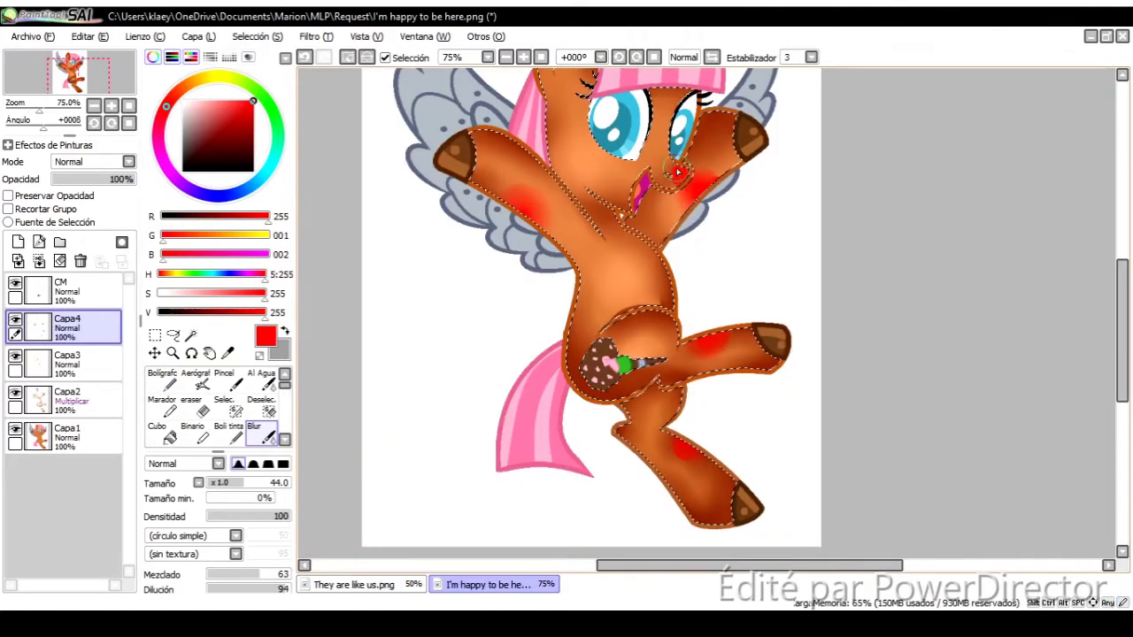
pyautogui.scroll(3, 677, 171)
pyautogui.moveTo(124, 179); pyautogui.dragTo(90, 179)
# Add small white dots over the red blush patches on a new layer with a size 5 pen
pyautogui.click(18, 242)
pyautogui.click(182, 102)
pyautogui.click(162, 380)
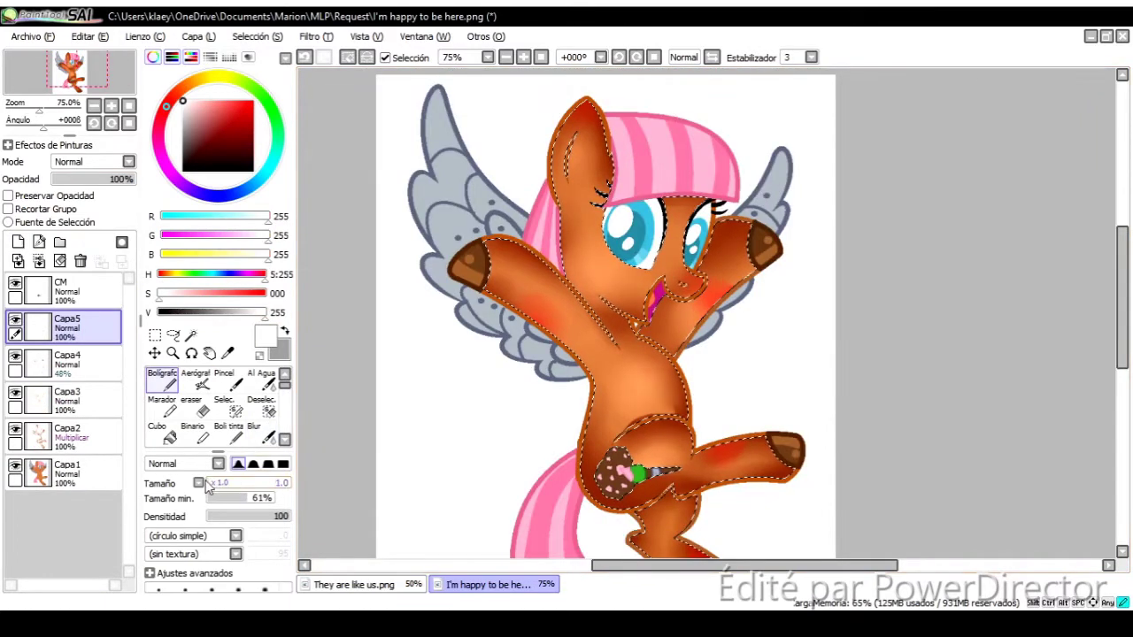
pyautogui.moveTo(207, 483); pyautogui.dragTo(232, 482)
pyautogui.scroll(3, 522, 278)
pyautogui.click(522, 279)
pyautogui.scroll(-2, 656, 194)
pyautogui.scroll(-5, 656, 195)
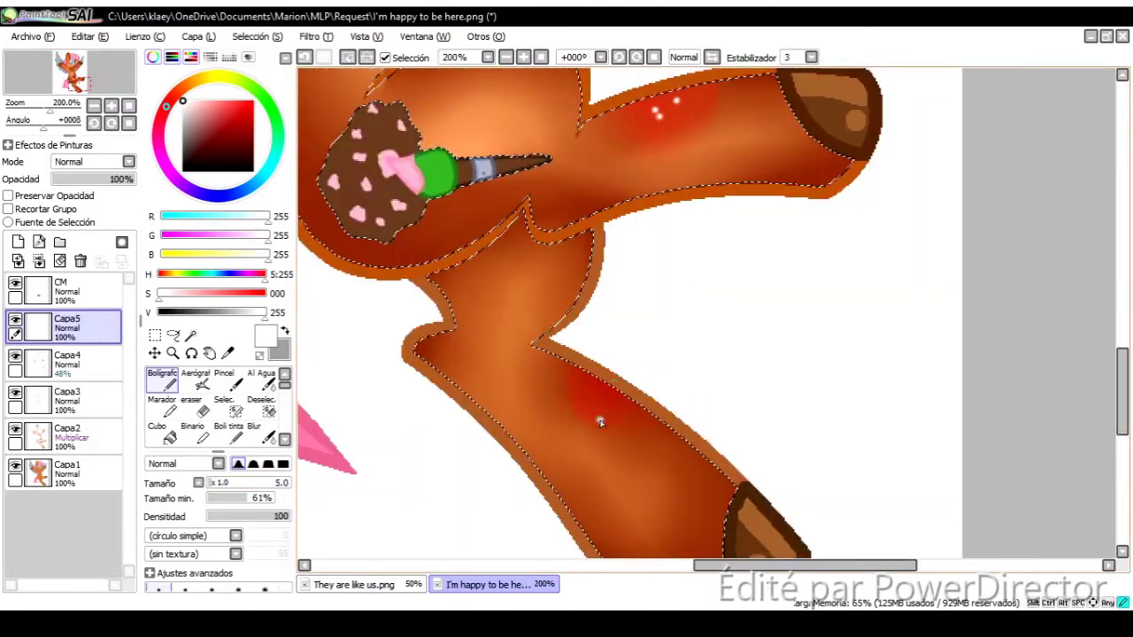
# Set the white dots layer to Luminosidad mode at 29% opacity
pyautogui.scroll(-2, 656, 195)
pyautogui.moveTo(124, 178); pyautogui.dragTo(96, 181)
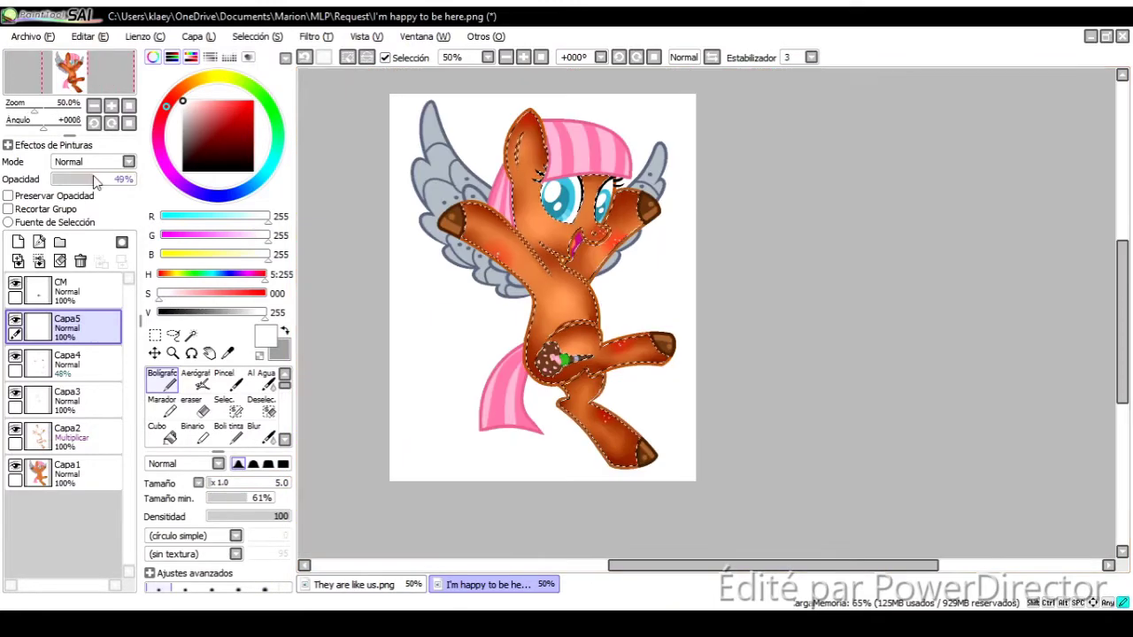
pyautogui.scroll(3, 619, 235)
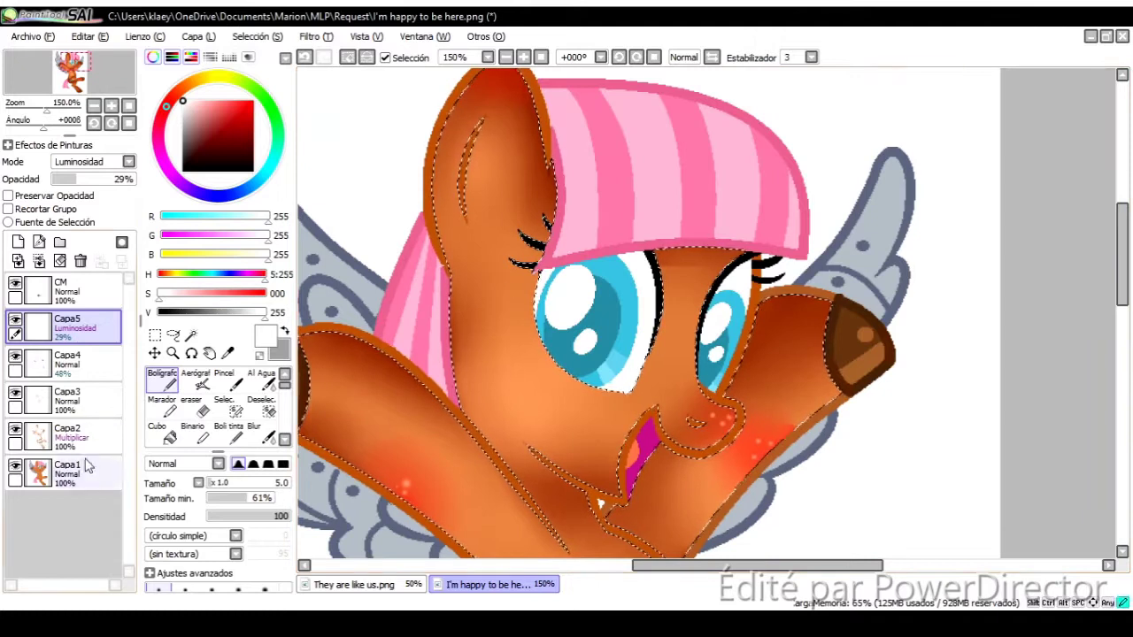
# Select both irises and shade them from dark blue at the top to bright cyan below, using Blur and a Lumi & Shade layer
pyautogui.click(80, 469)
pyautogui.hotkey('ctrl', 'd')
pyautogui.click(173, 335)
pyautogui.click(190, 335)
pyautogui.click(630, 341)
pyautogui.click(736, 314)
pyautogui.keyDown('alt'); pyautogui.click(728, 332); pyautogui.keyUp('alt')
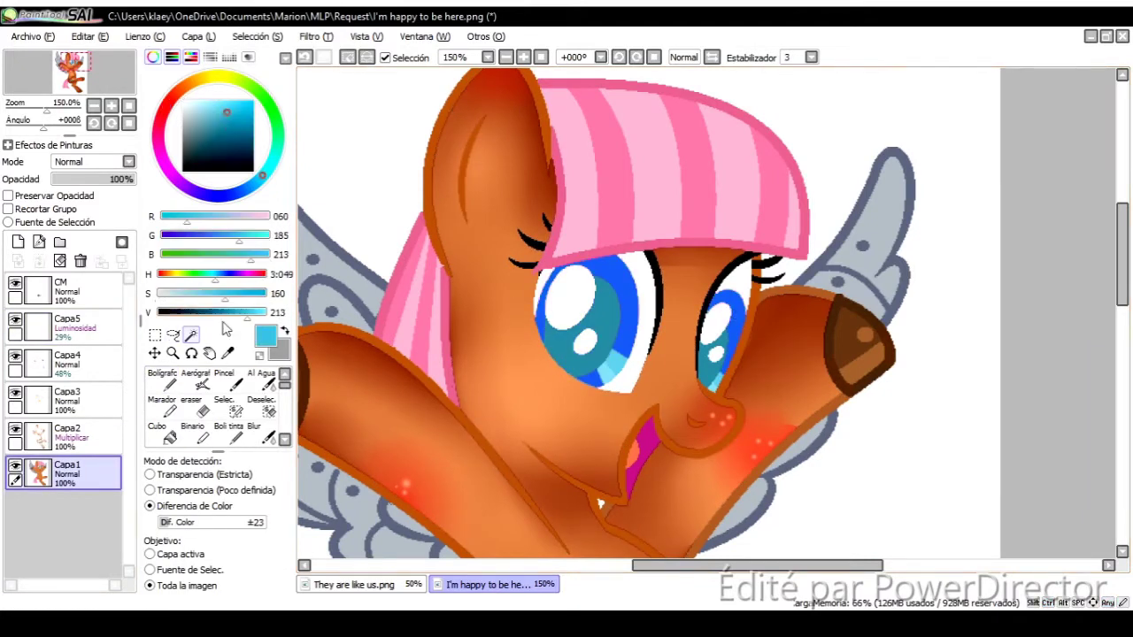
pyautogui.click(163, 379)
pyautogui.press('b')
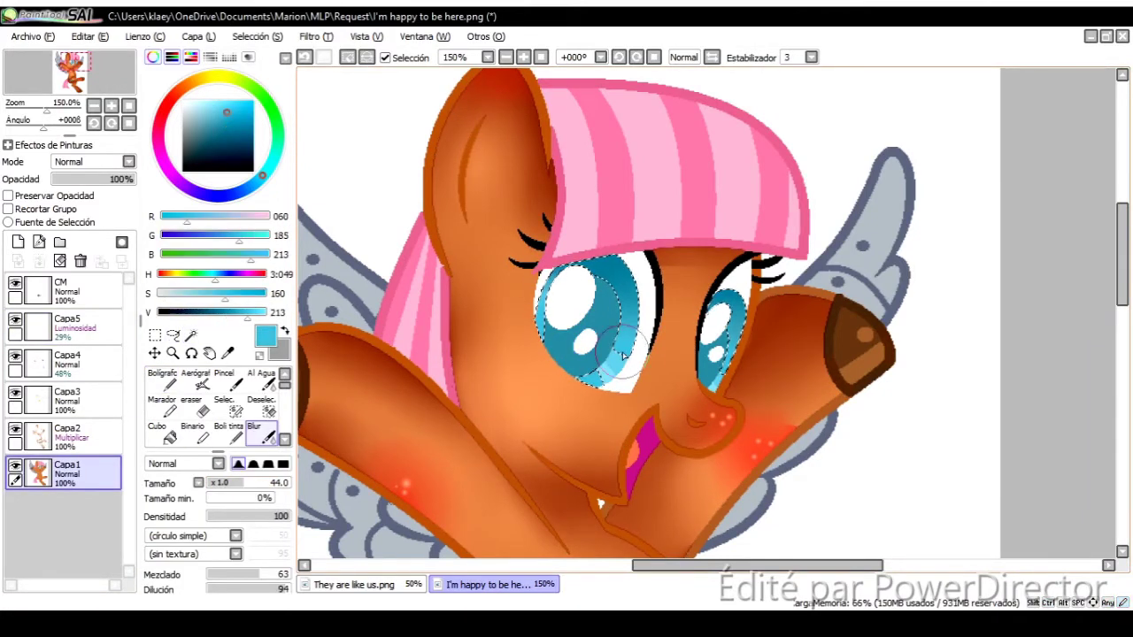
pyautogui.press('w')
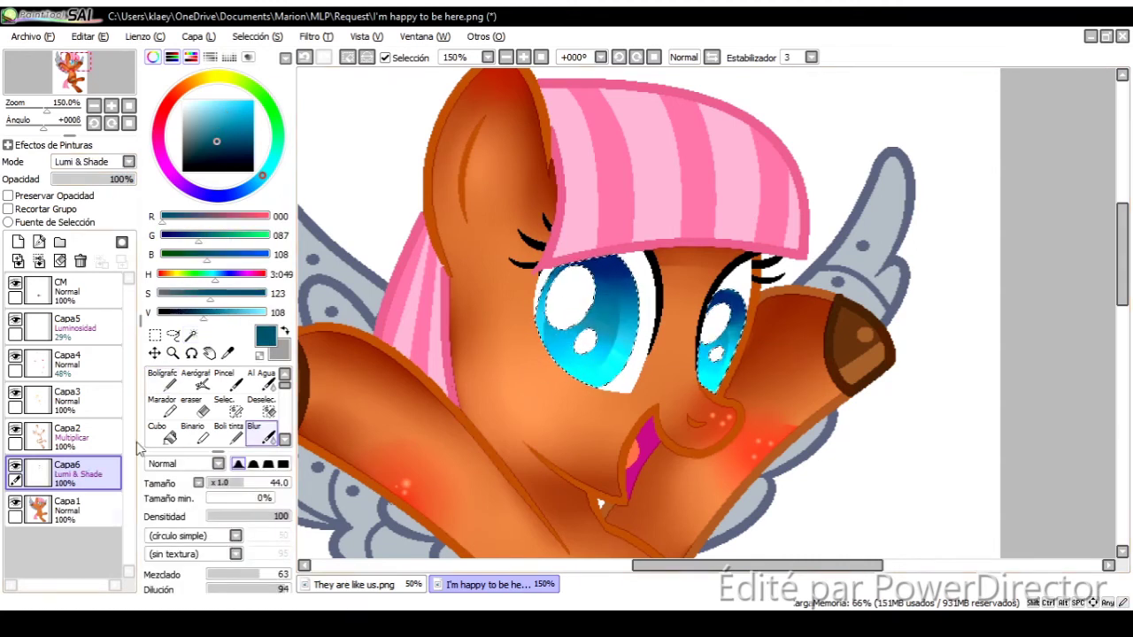
# Dot both irises with light cyan spots on Capa1 using a size 9 pen
pyautogui.click(66, 510)
pyautogui.click(162, 379)
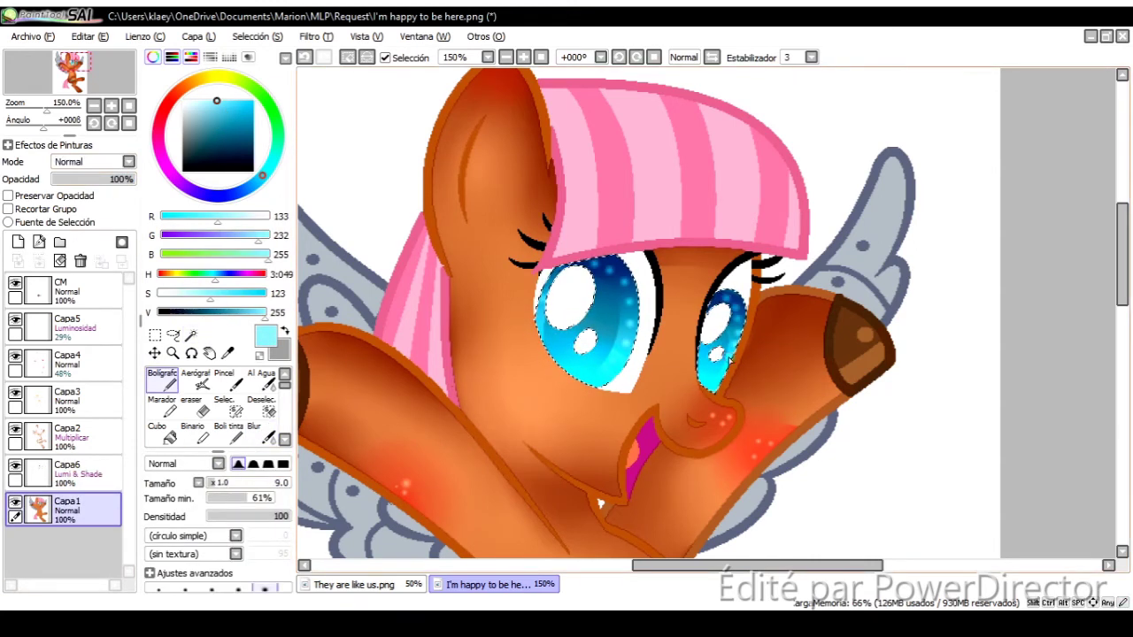
pyautogui.scroll(5, 534, 256)
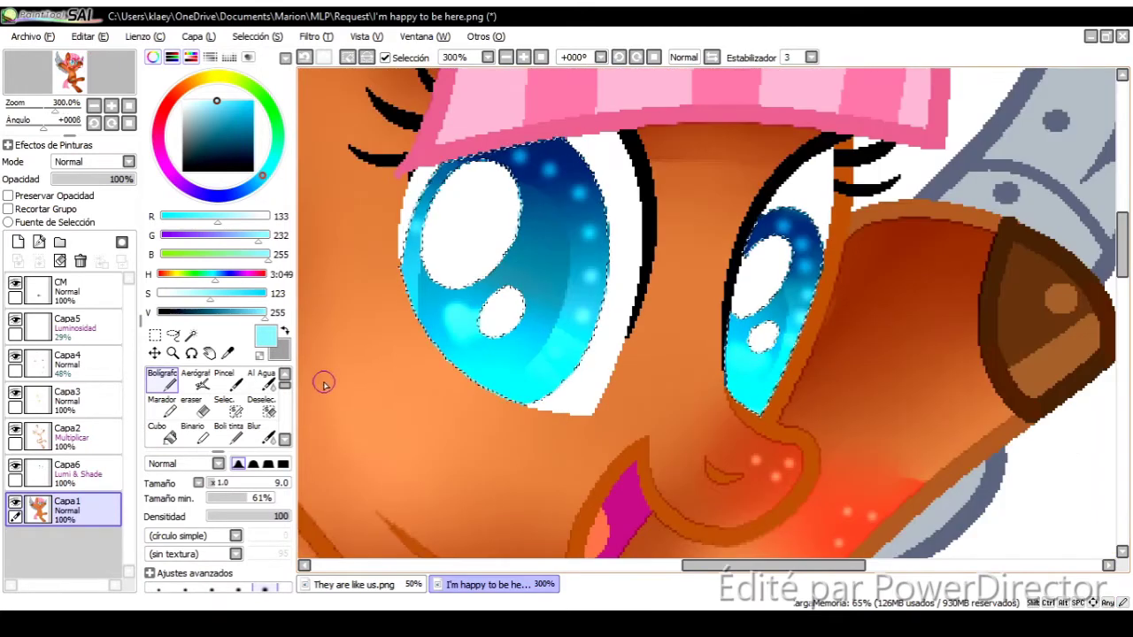
# Select the whites of the eyes and add light grey shading blended with the Blur brush
pyautogui.press('w')
pyautogui.click(617, 185)
pyautogui.press('n')
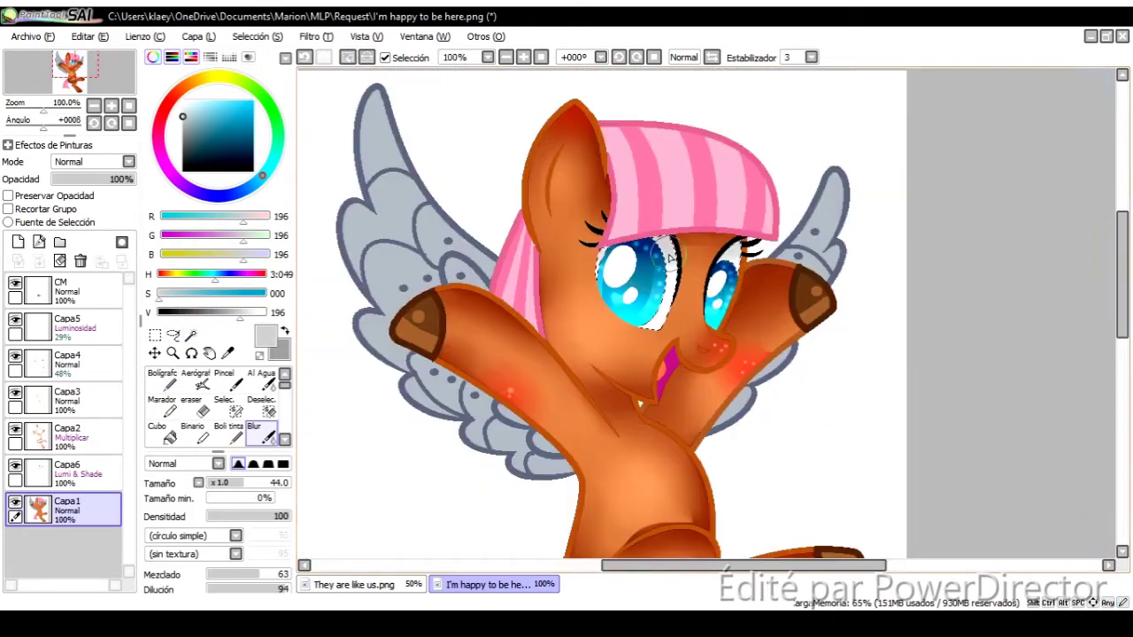
pyautogui.scroll(-5, 447, 254)
# Select the feathers of both wings and draw darker grey shading along their edges on a new layer with a size 22 pen
pyautogui.press('w')
pyautogui.click(448, 254)
pyautogui.moveTo(447, 254); pyautogui.dragTo(451, 308)
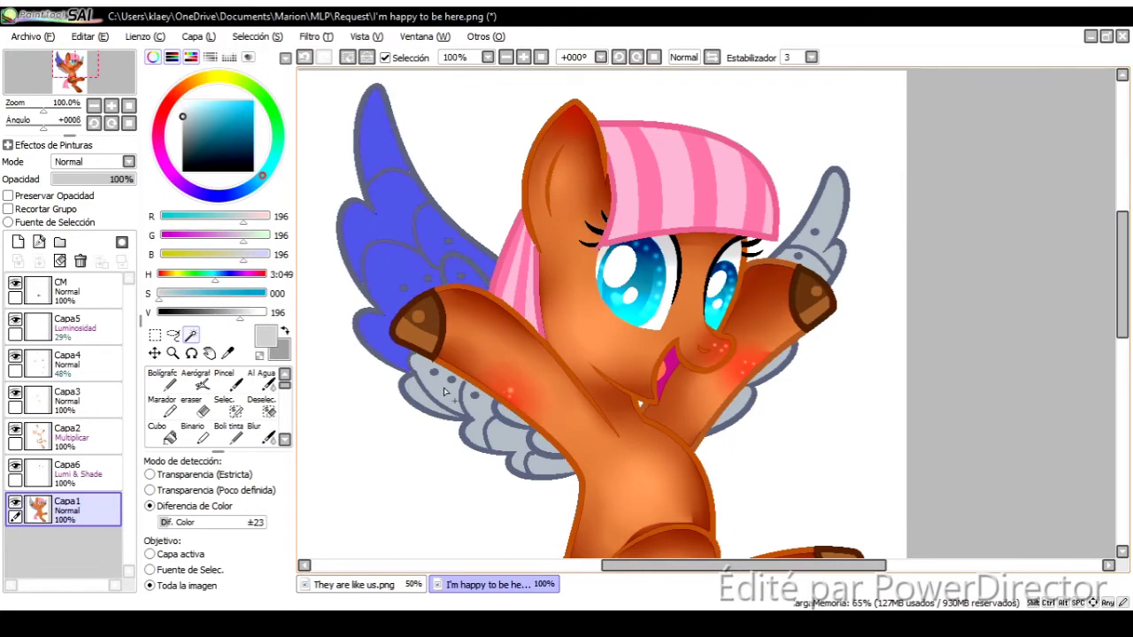
pyautogui.keyDown('alt'); pyautogui.click(734, 407); pyautogui.keyUp('alt')
pyautogui.click(18, 242)
pyautogui.press('n')
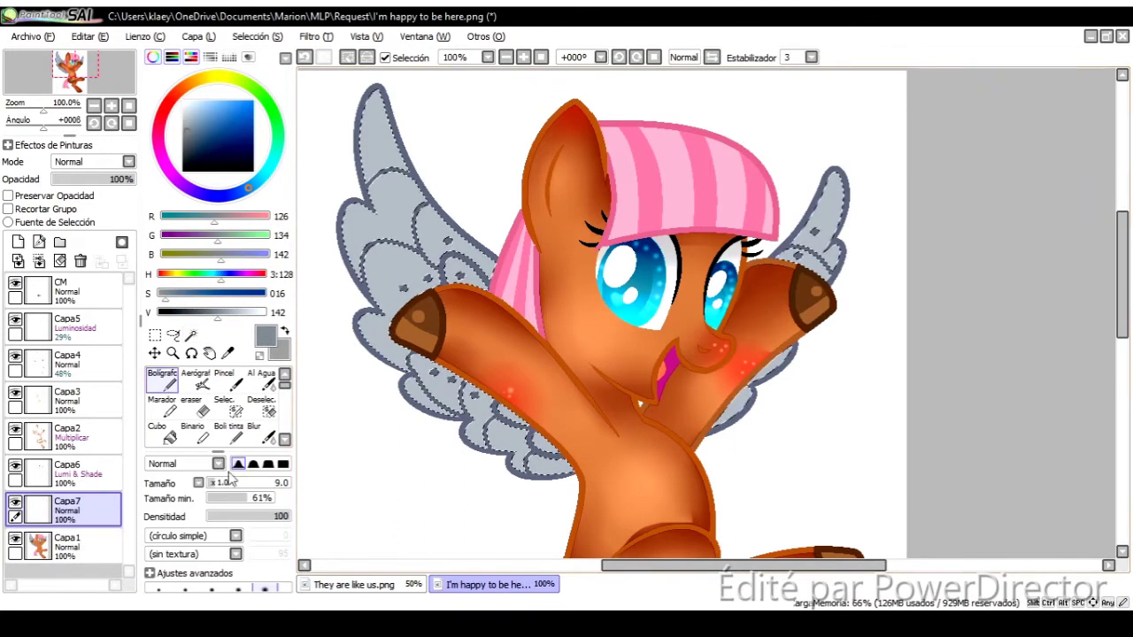
pyautogui.moveTo(422, 230); pyautogui.dragTo(442, 337)
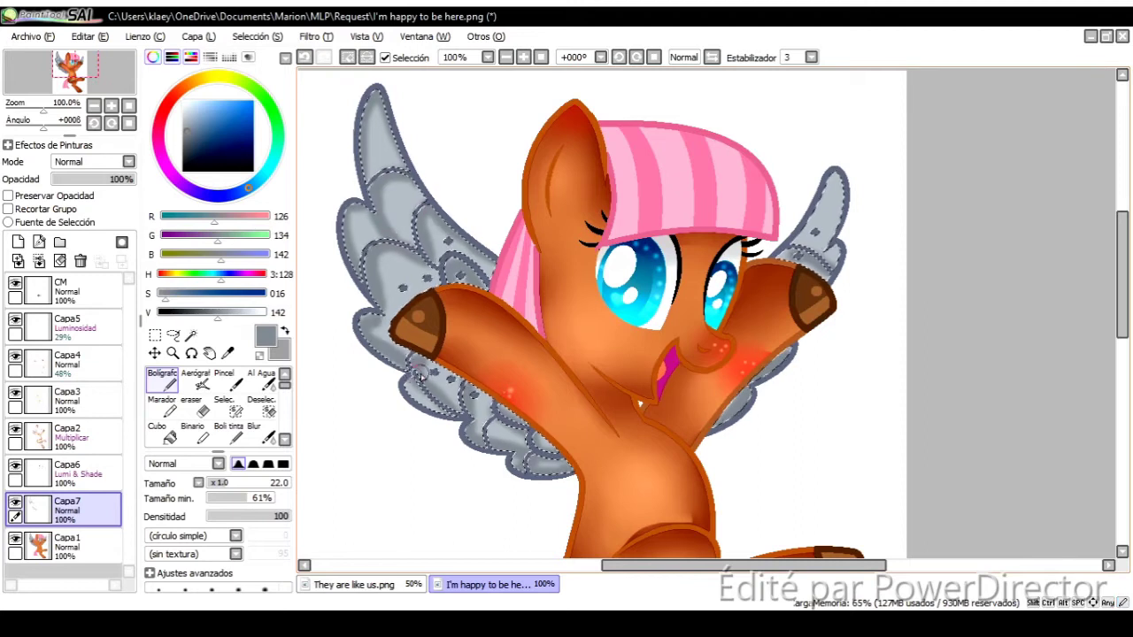
# Soften the dark grey feather shading across the wing with a size 16 Blur brush
pyautogui.click(254, 427)
pyautogui.scroll(1, 313, 420)
pyautogui.moveTo(427, 312)
pyautogui.mouseDown()
pyautogui.moveTo(327, 354)
pyautogui.moveTo(378, 364)
pyautogui.mouseUp()
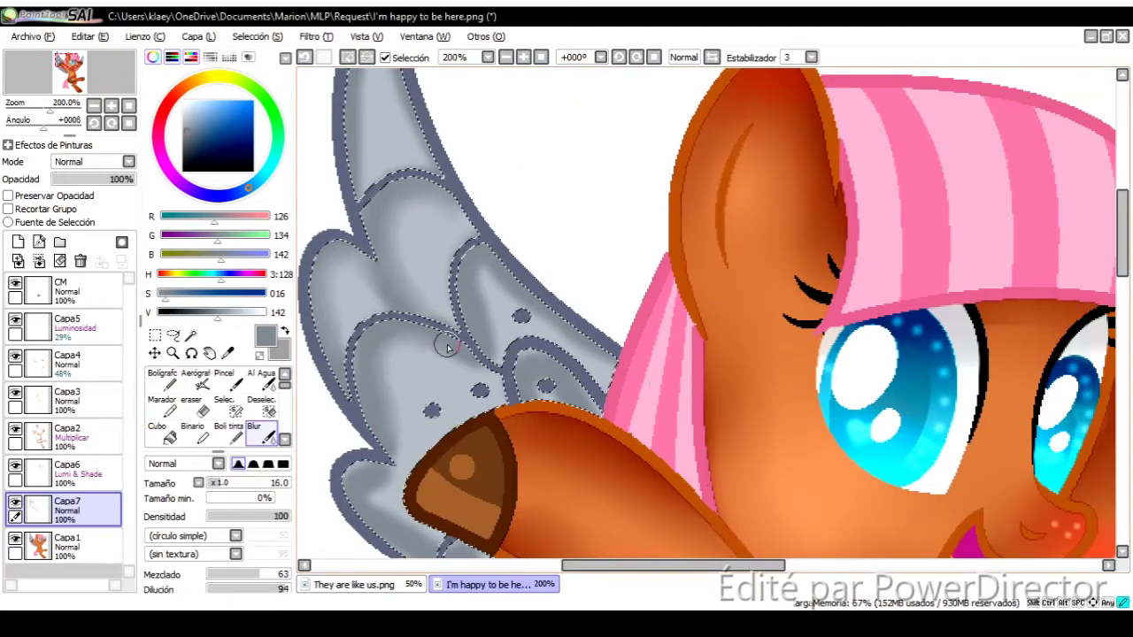
pyautogui.scroll(-3, 386, 472)
pyautogui.scroll(3, 472, 245)
pyautogui.scroll(-1, 463, 339)
pyautogui.scroll(-2, 777, 288)
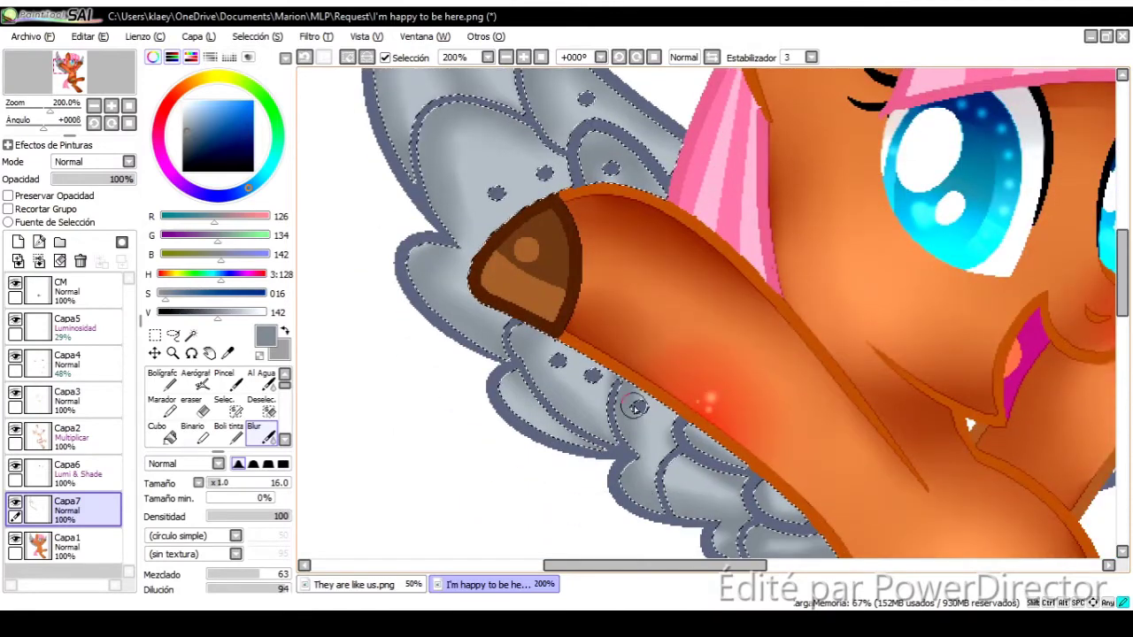
# Paint light grey highlights in the middle of the feathers and blend them with the Blur brush
pyautogui.scroll(1, 620, 355)
pyautogui.click(256, 315)
pyautogui.scroll(-4, 660, 233)
pyautogui.scroll(4, 661, 233)
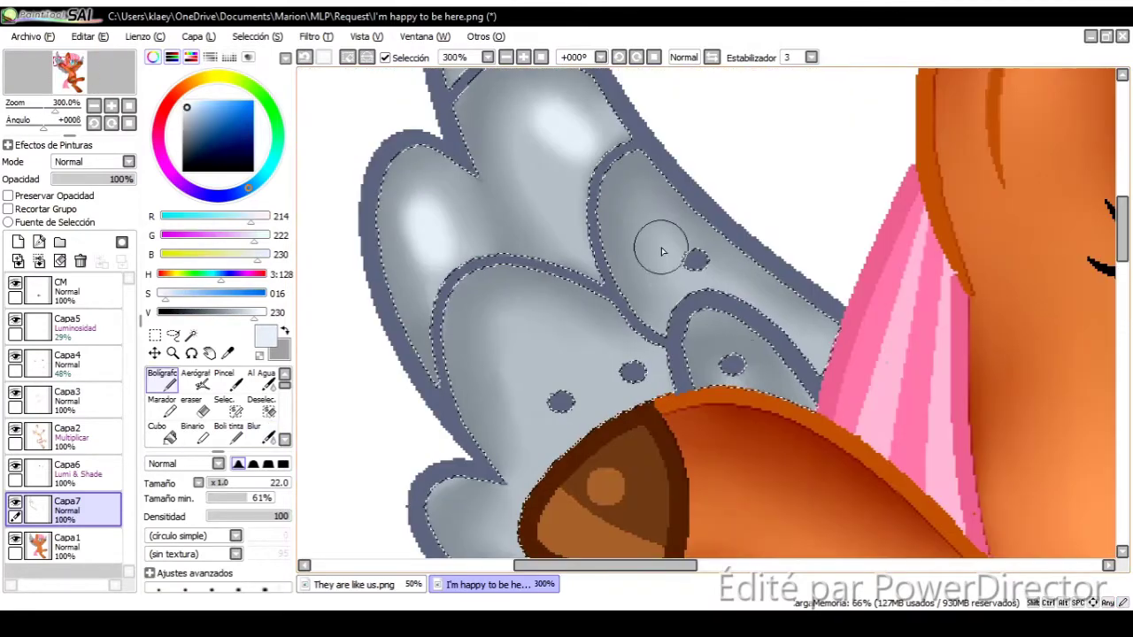
pyautogui.scroll(-3, 472, 264)
pyautogui.scroll(3, 472, 264)
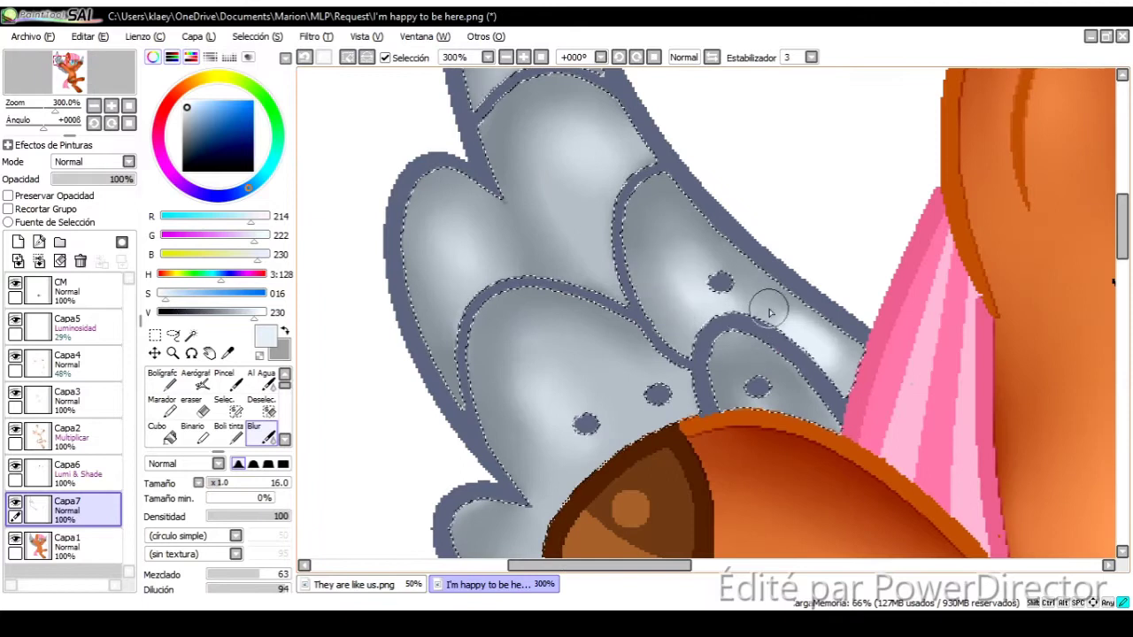
pyautogui.scroll(-3, 771, 307)
pyautogui.scroll(3, 969, 345)
pyautogui.moveTo(968, 345)
pyautogui.mouseDown()
pyautogui.moveTo(920, 363)
pyautogui.moveTo(983, 177)
pyautogui.moveTo(938, 354)
pyautogui.mouseUp()
pyautogui.scroll(-2, 642, 412)
pyautogui.scroll(-2, 642, 412)
# Select the whole wings and paint pale blue-white bands across them on a new Luminosidad layer with a size 22 pen
pyautogui.click(17, 241)
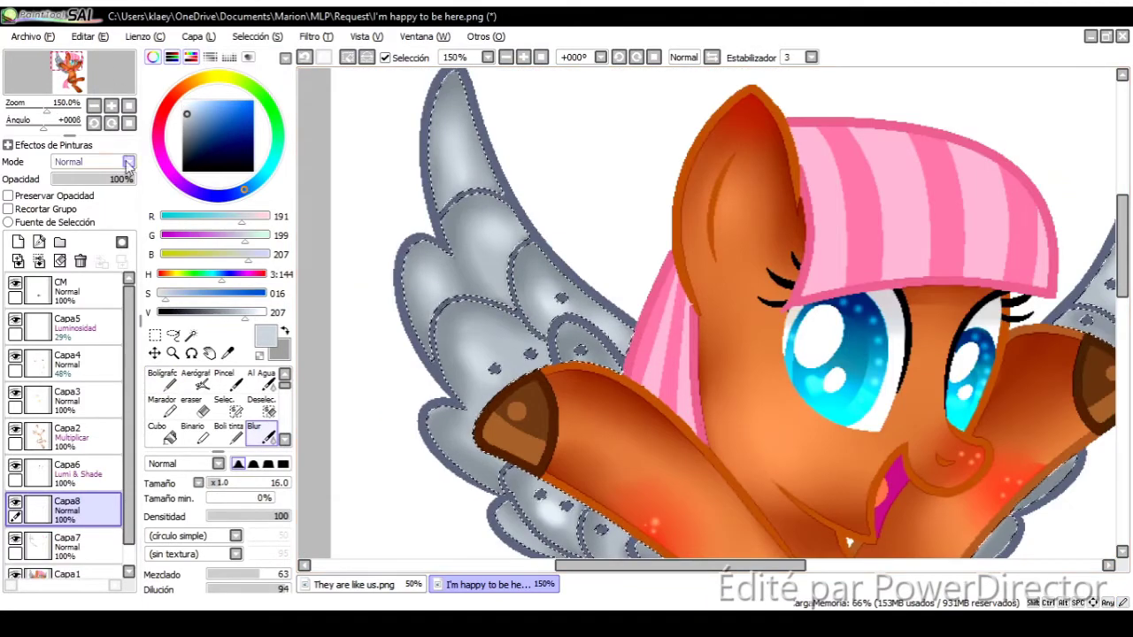
pyautogui.click(190, 335)
pyautogui.click(496, 266)
pyautogui.scroll(2, 562, 301)
pyautogui.scroll(-4, 562, 301)
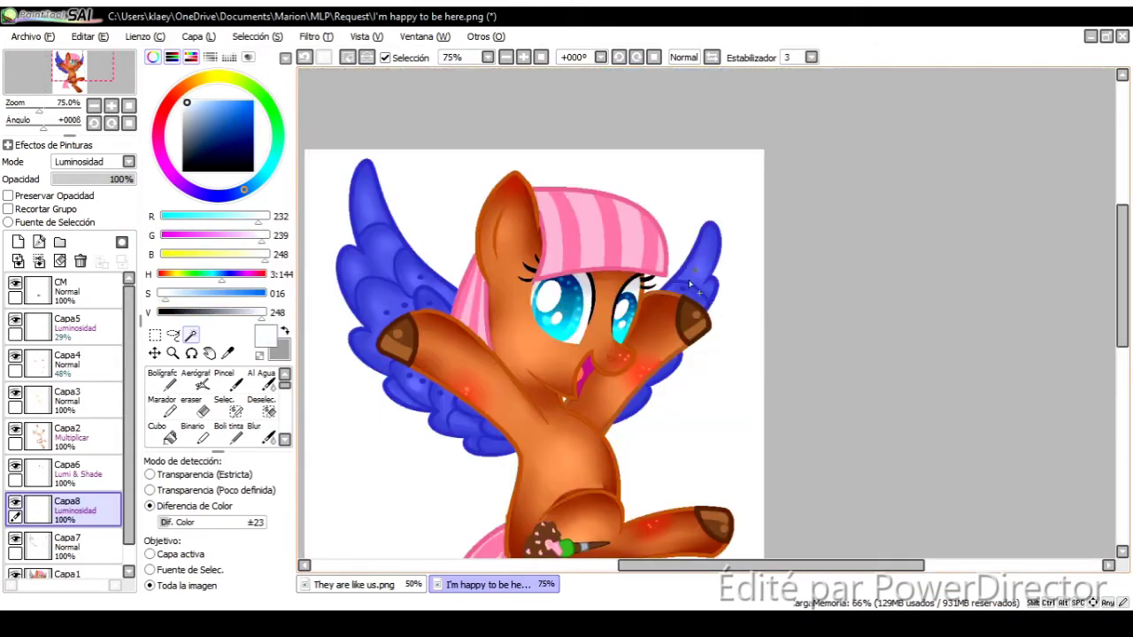
pyautogui.press('n')
pyautogui.moveTo(345, 301); pyautogui.dragTo(414, 253)
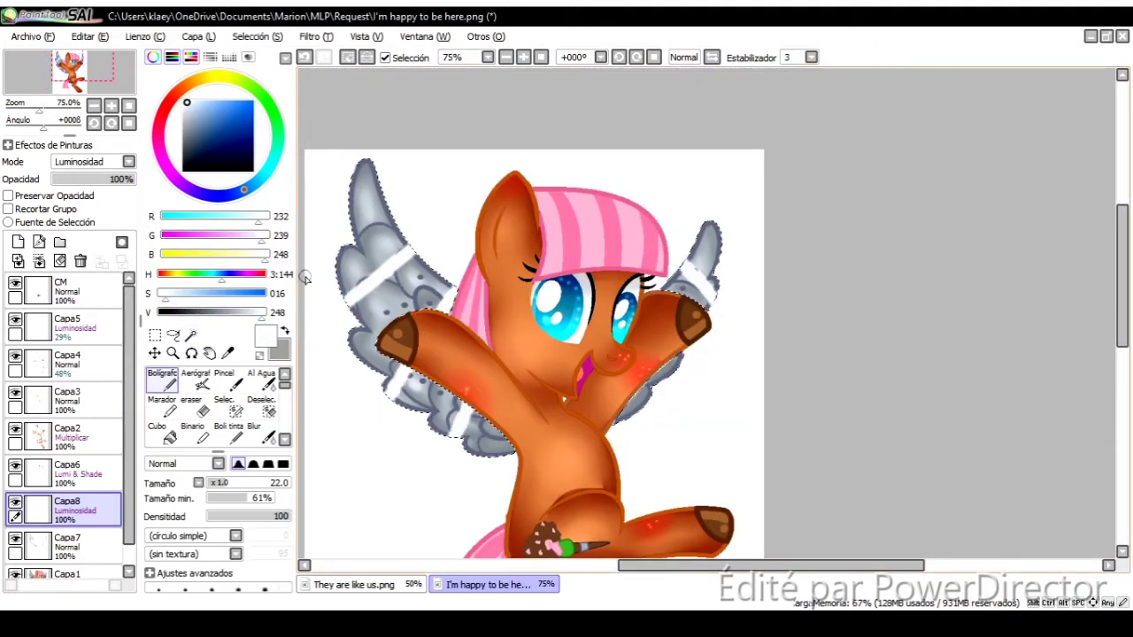
# Blend the pale wing bands with a size 25 Blur brush, clear the selection and set the layer to 75% opacity
pyautogui.press('b')
pyautogui.moveTo(349, 297); pyautogui.dragTo(376, 279)
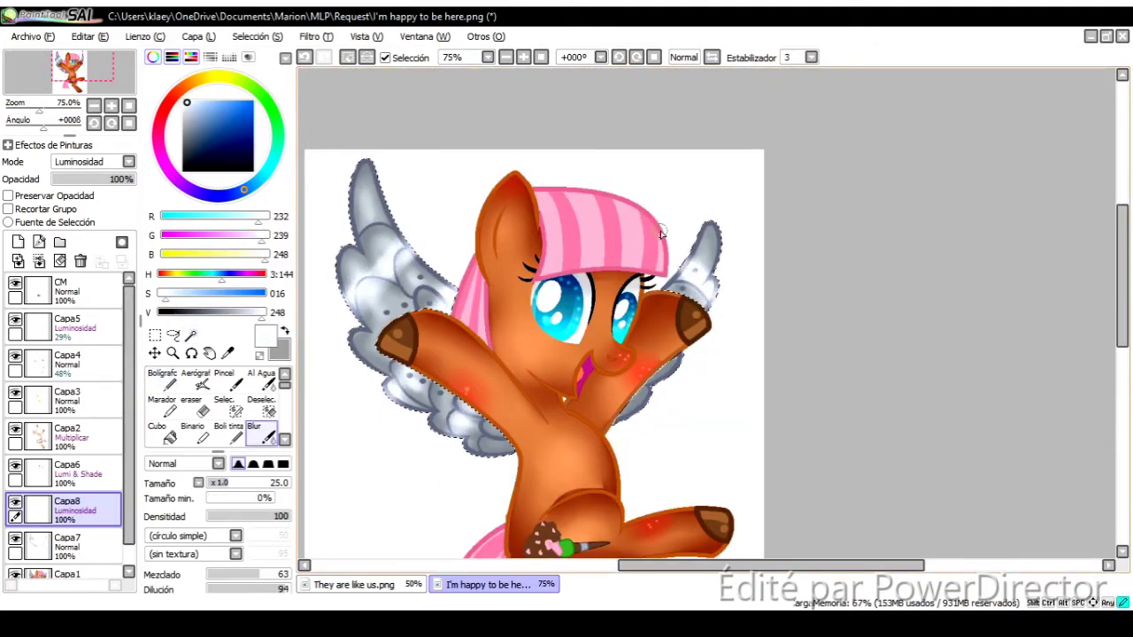
pyautogui.hotkey('ctrl', 'd')
pyautogui.click(114, 179)
pyautogui.click(173, 335)
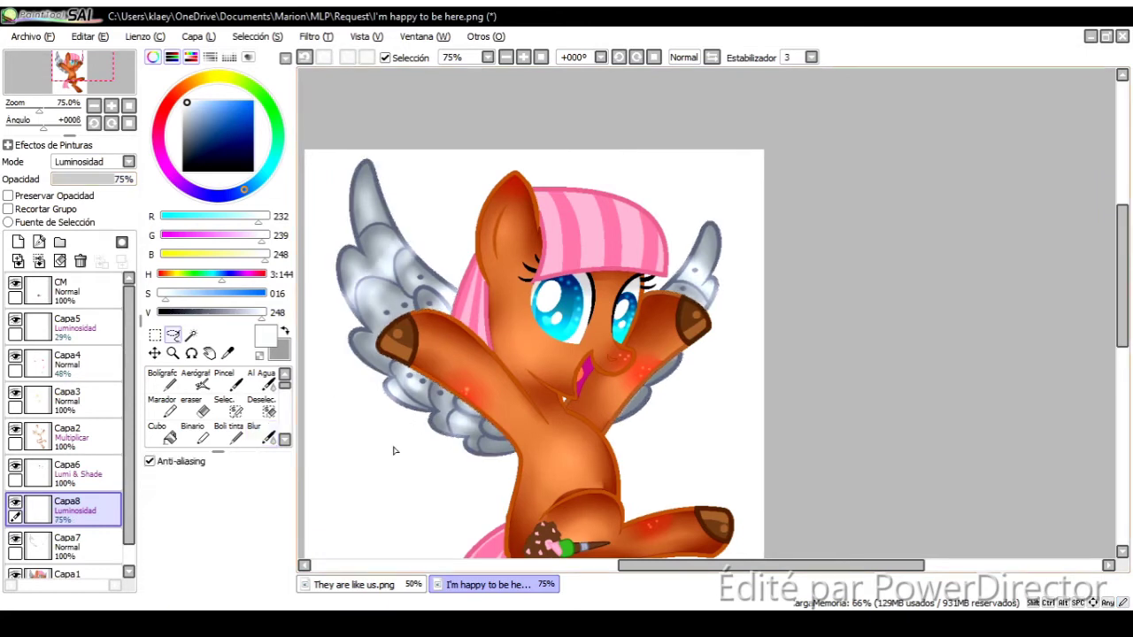
# Select the mane and tail from Capa1 and paint black at their roots on a new layer with a size 60 pen
pyautogui.scroll(-1, 67, 502)
pyautogui.click(67, 556)
pyautogui.click(191, 335)
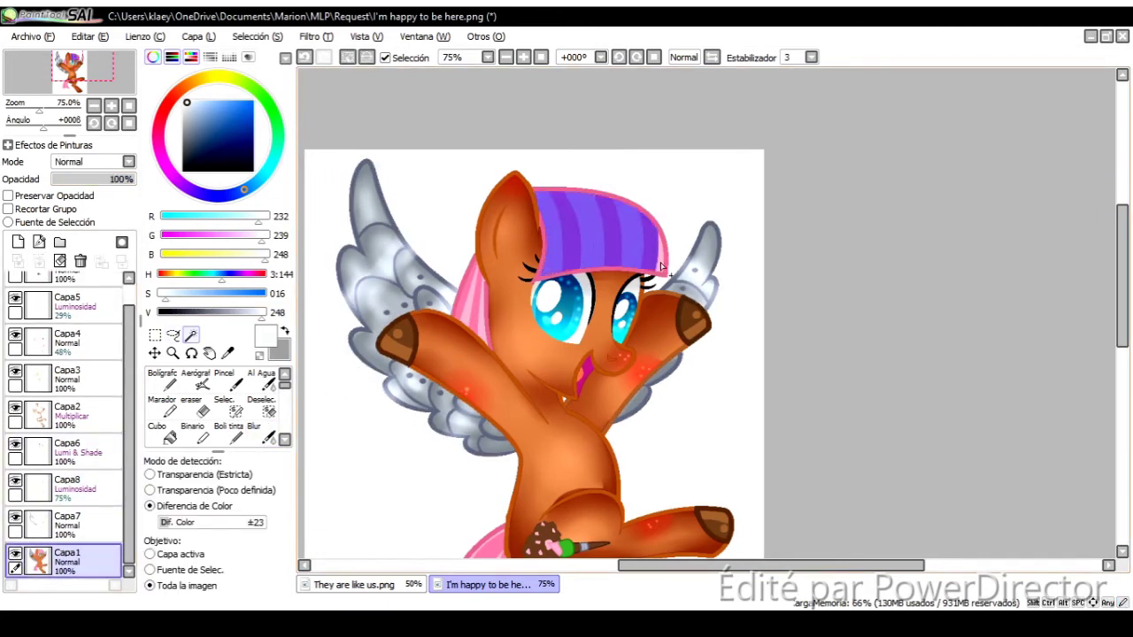
pyautogui.scroll(-5, 460, 317)
pyautogui.hotkey('ctrl', '-')
pyautogui.hotkey('ctrl', '-')
pyautogui.hotkey('ctrl', '+')
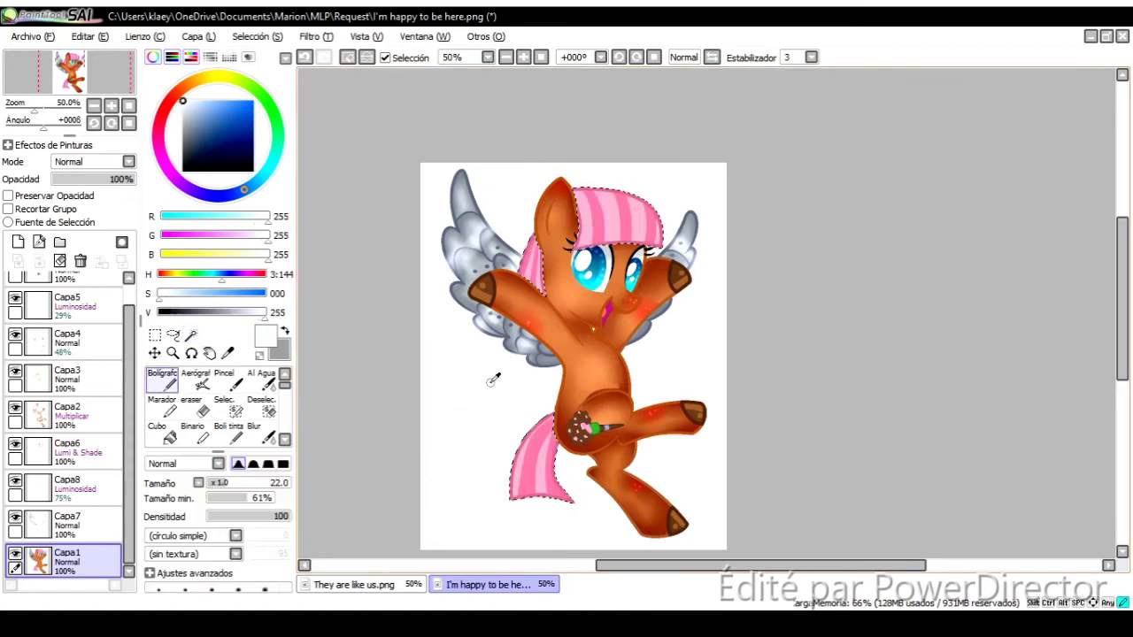
pyautogui.click(183, 170)
pyautogui.click(17, 261)
pyautogui.moveTo(536, 425); pyautogui.dragTo(576, 433)
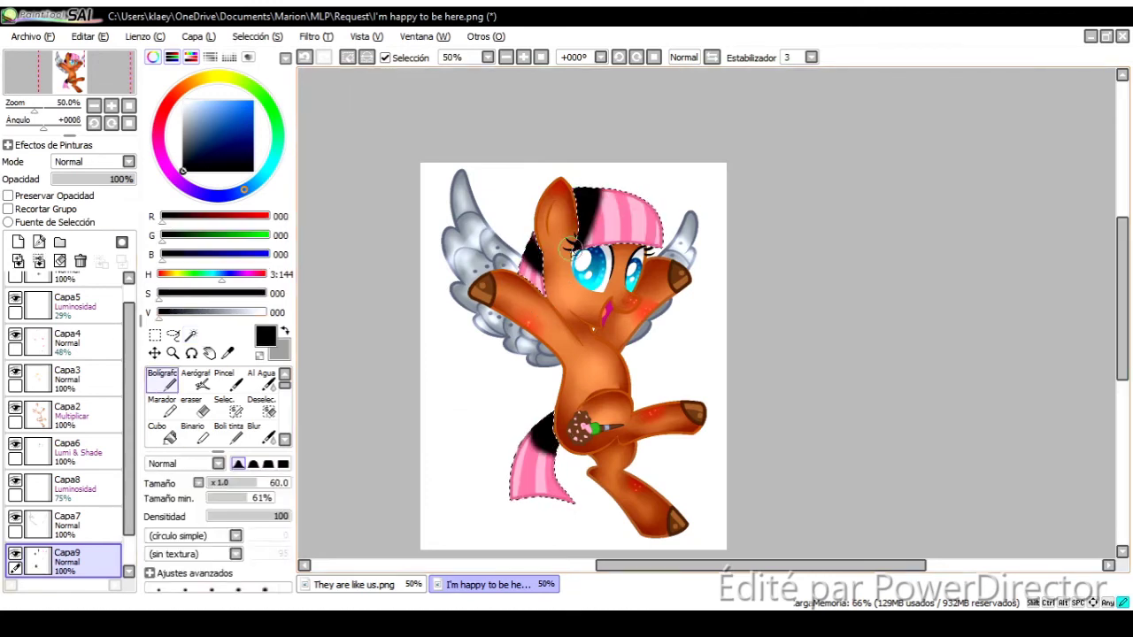
# Blur the black root shadows on the mane and tail and lower that layer's opacity to 41%
pyautogui.click(254, 431)
pyautogui.scroll(3, 571, 266)
pyautogui.scroll(2, 632, 296)
pyautogui.scroll(-4, 632, 296)
pyautogui.scroll(6, 614, 487)
pyautogui.scroll(-6, 615, 487)
pyautogui.click(86, 179)
# Streak the mane and tail with blurred black strands on another new layer and set it to 68% opacity
pyautogui.click(164, 378)
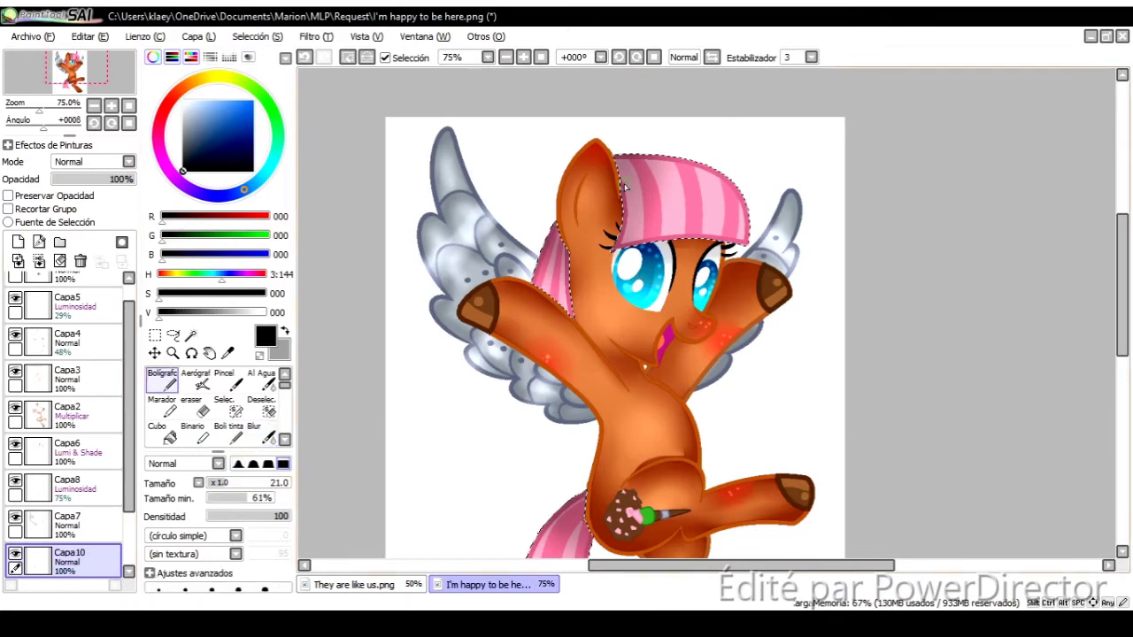
pyautogui.scroll(-3, 633, 319)
pyautogui.click(254, 431)
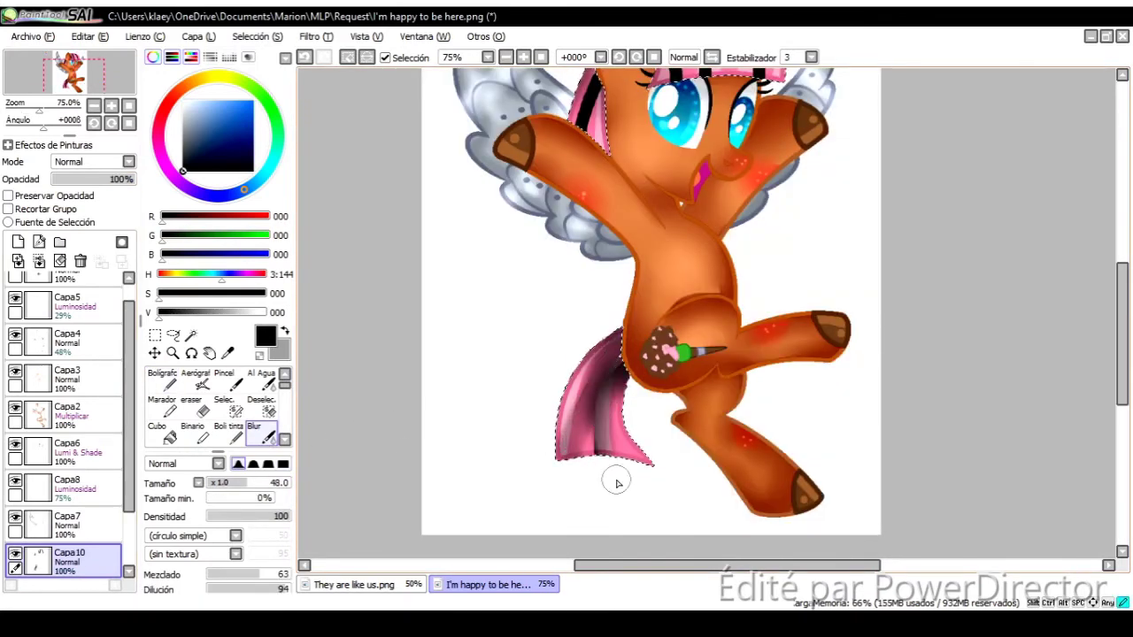
pyautogui.scroll(4, 605, 440)
pyautogui.hotkey('ctrl', 'z')
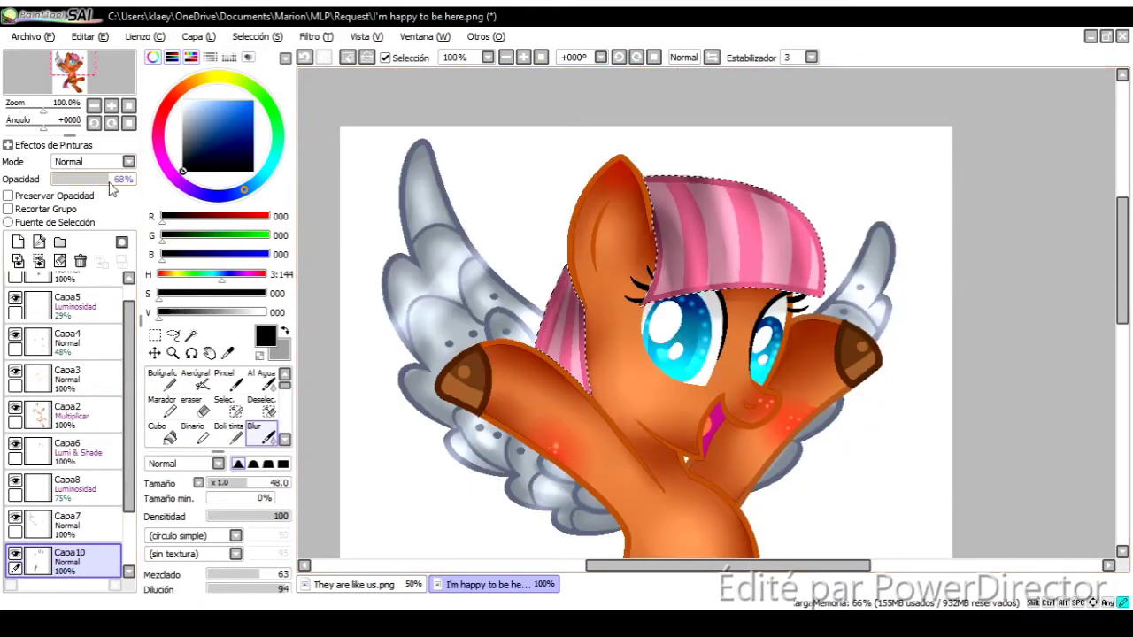
# Draw thin white zigzag shine lines across the mane and tail on a new Luminosidad layer with a size 1 pen
pyautogui.keyDown('alt'); pyautogui.click(511, 235); pyautogui.keyUp('alt')
pyautogui.click(165, 378)
pyautogui.click(17, 242)
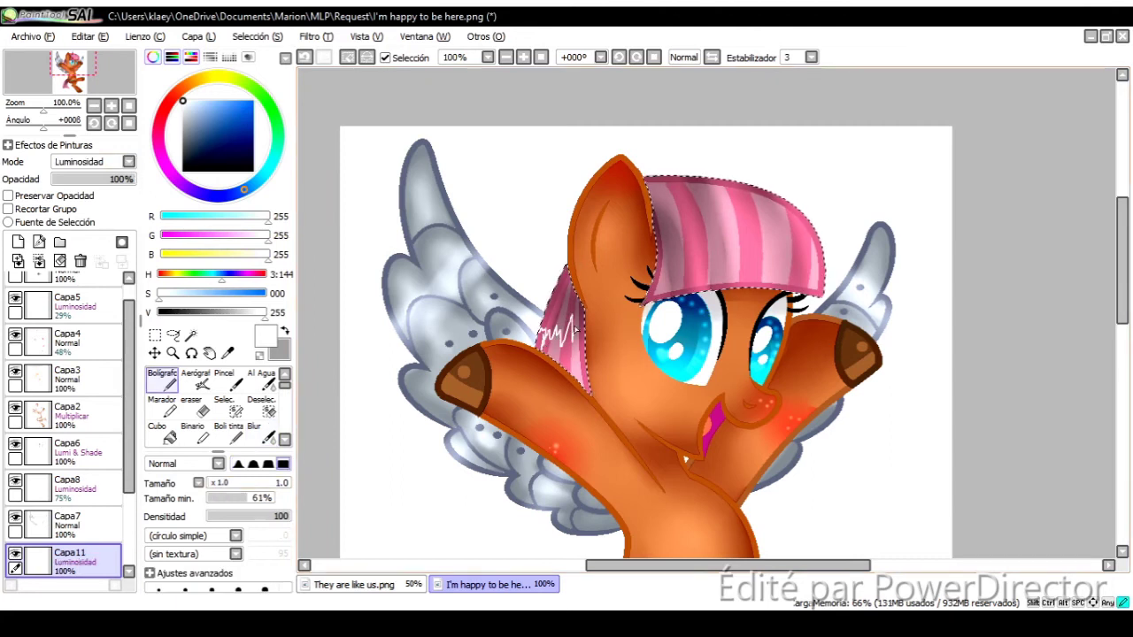
pyautogui.scroll(-5, 816, 270)
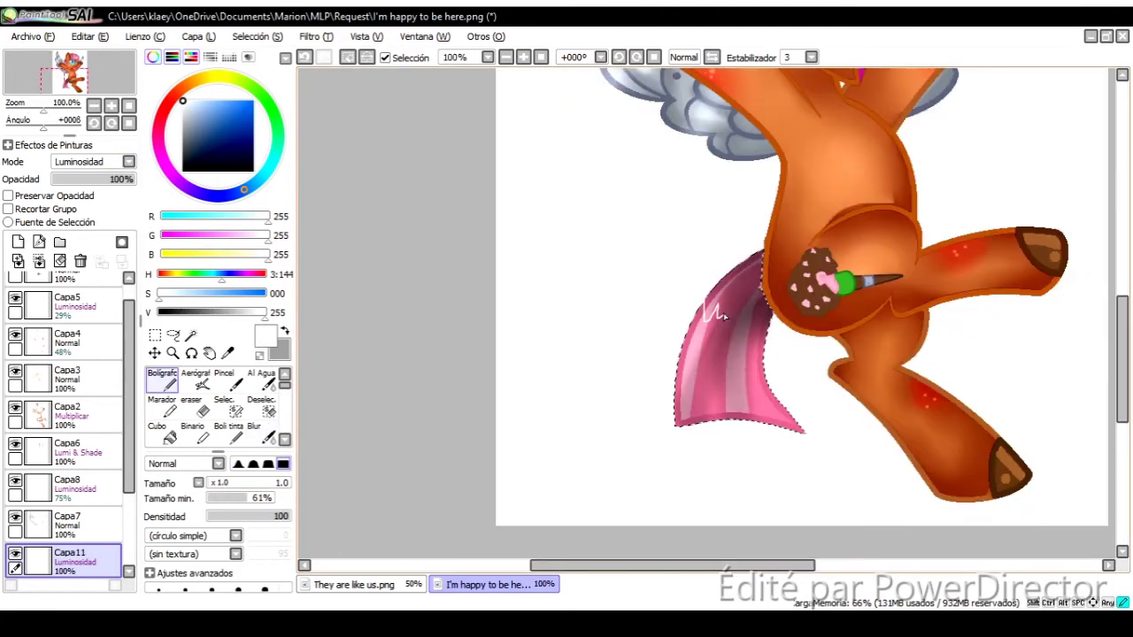
pyautogui.scroll(-2, 609, 339)
# Sample the body's orange, paste the cutie mark reference on a top layer, and cut away its caption and background
pyautogui.keyDown('alt'); pyautogui.click(609, 339); pyautogui.keyUp('alt')
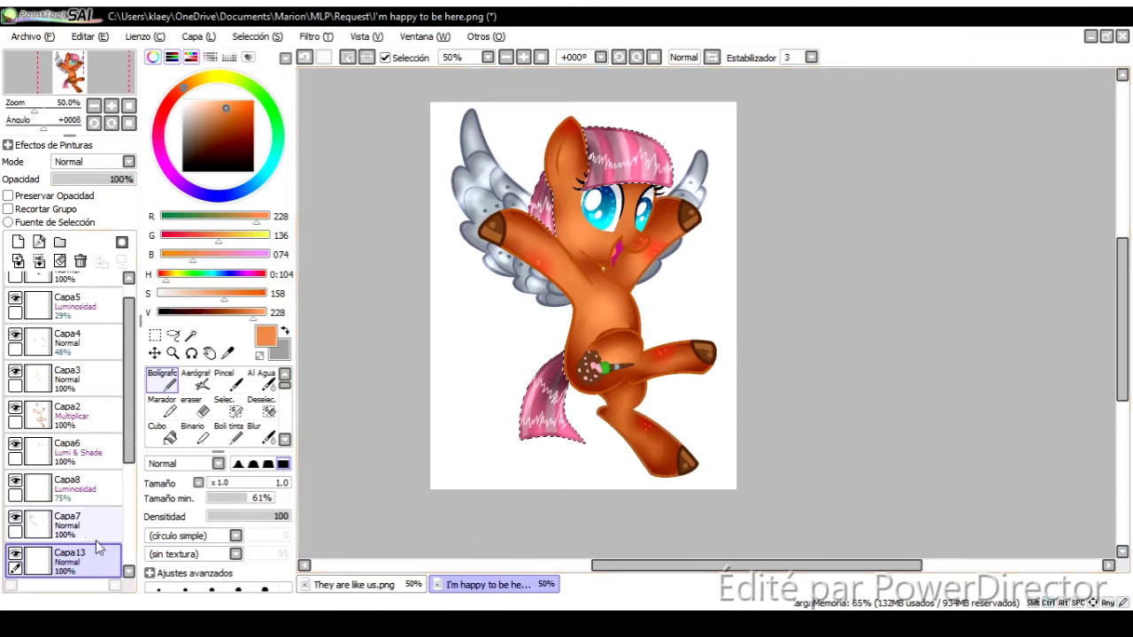
pyautogui.moveTo(78, 531); pyautogui.dragTo(66, 285)
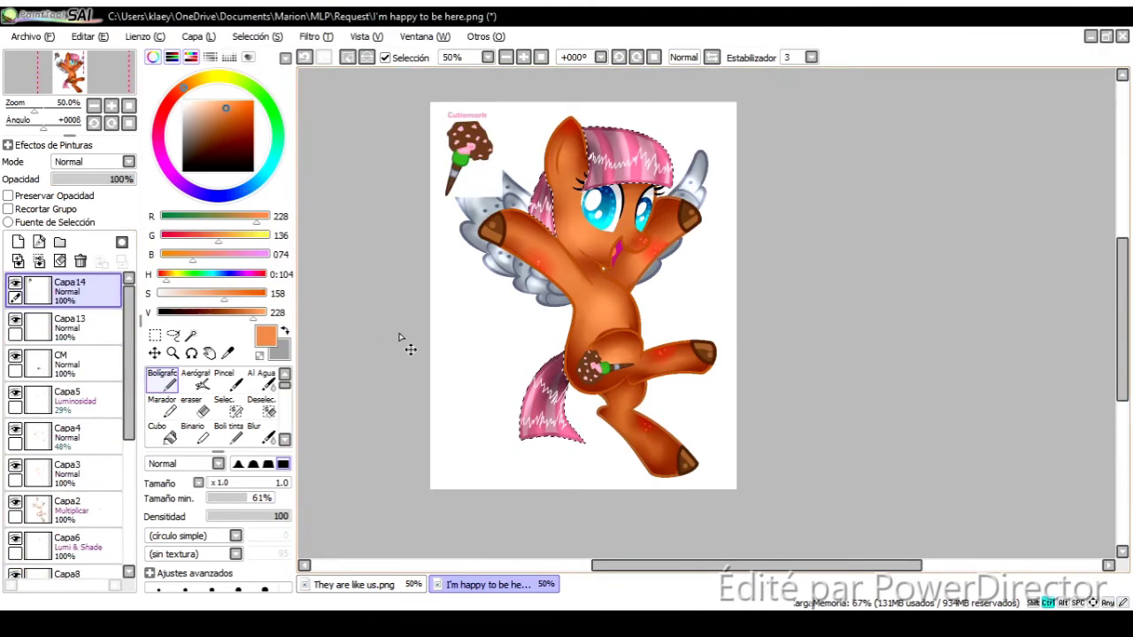
pyautogui.click(225, 405)
pyautogui.click(460, 443)
pyautogui.scroll(6, 507, 185)
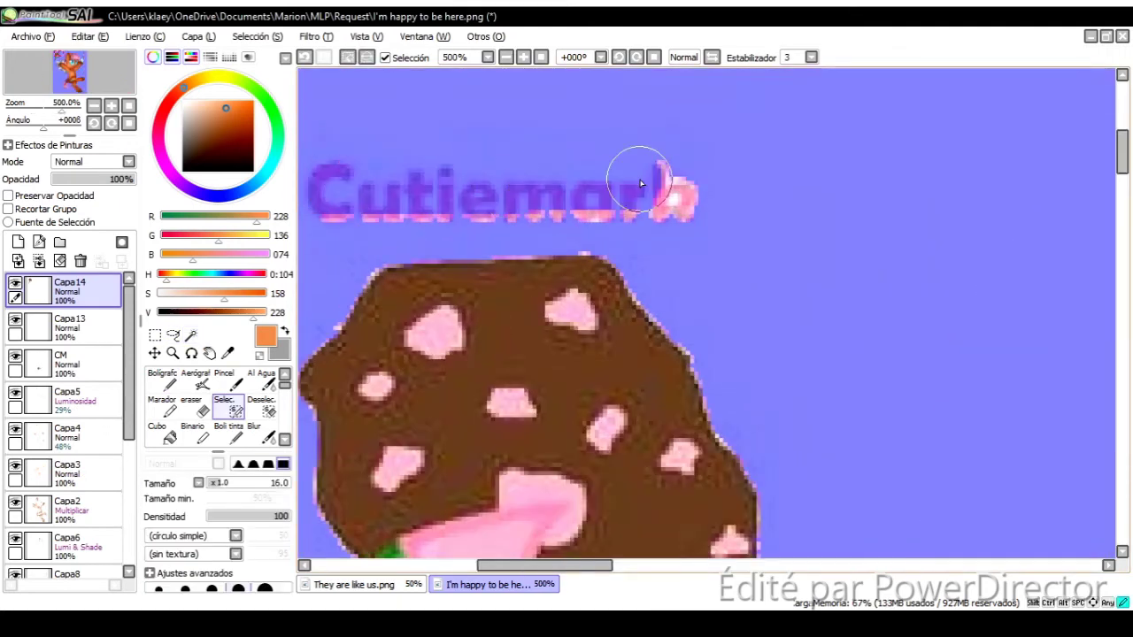
pyautogui.scroll(-6, 509, 188)
pyautogui.hotkey('ctrl', 'd')
pyautogui.scroll(-2, 585, 450)
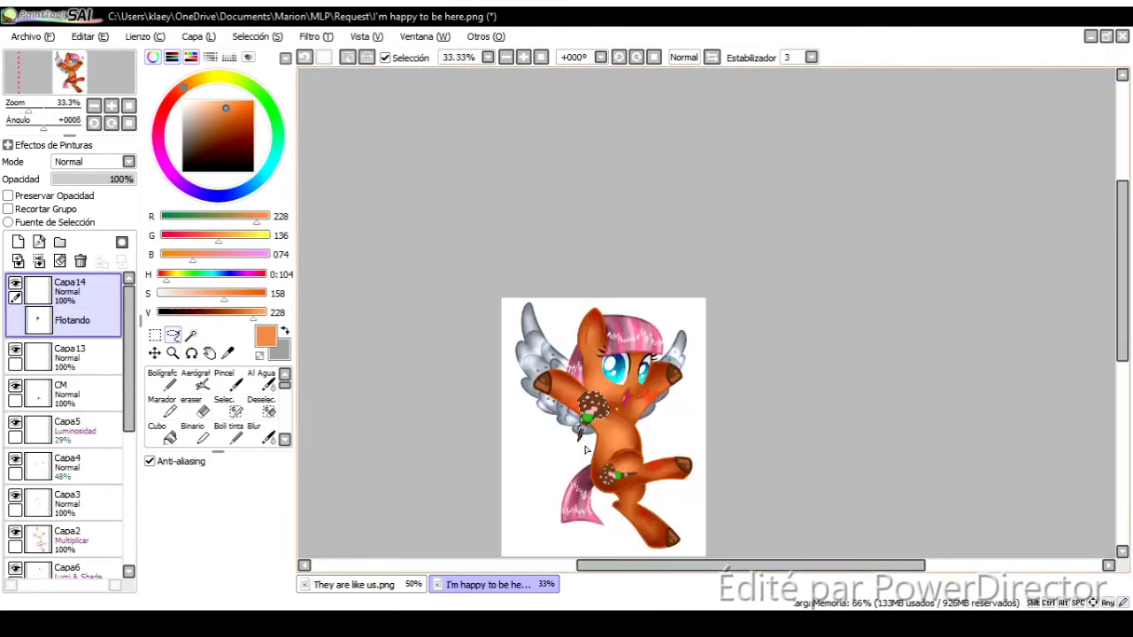
# Enlarge the pasted cutie mark with a free transform and place its layer at the bottom of the stack, behind the pony
pyautogui.hotkey('ctrl', 't')
pyautogui.moveTo(585, 450)
pyautogui.mouseDown()
pyautogui.moveTo(633, 527)
pyautogui.moveTo(600, 448)
pyautogui.mouseUp()
pyautogui.click(181, 577)
pyautogui.moveTo(66, 288); pyautogui.dragTo(66, 553)
# Clear Capa1's white background and paint it orange on a new layer placed beneath the cutie mark layer
pyautogui.click(66, 491)
pyautogui.click(190, 335)
pyautogui.click(506, 455)
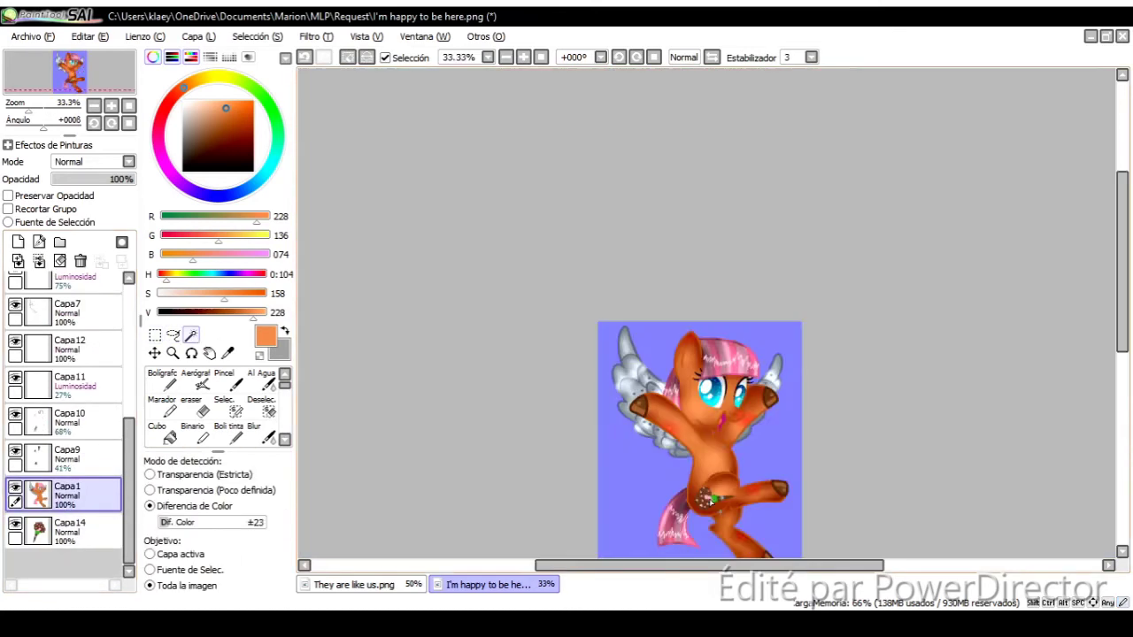
pyautogui.press('n')
pyautogui.click(18, 242)
pyautogui.moveTo(532, 266)
pyautogui.mouseDown()
pyautogui.moveTo(900, 263)
pyautogui.moveTo(620, 443)
pyautogui.mouseUp()
pyautogui.moveTo(66, 529)
pyautogui.mouseDown()
pyautogui.moveTo(76, 589)
pyautogui.moveTo(66, 566)
pyautogui.mouseUp()
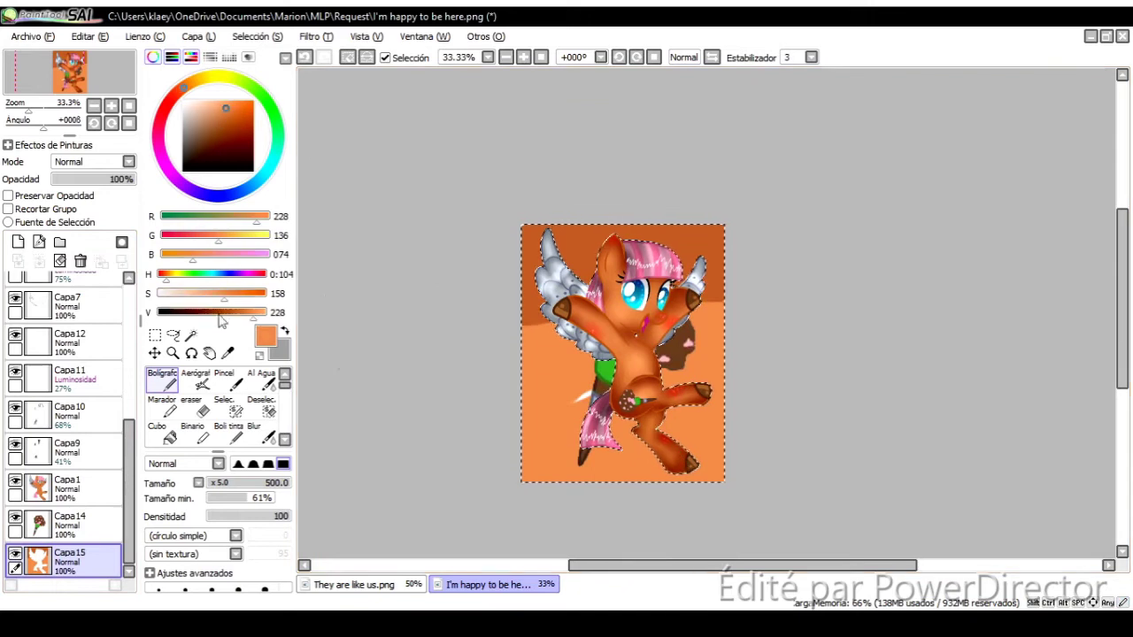
# Paint the lower background in a brighter orange, RGB 255, 161, 98, and blend the gradient with a size 380 Blur brush
pyautogui.moveTo(221, 314); pyautogui.dragTo(265, 312)
pyautogui.moveTo(549, 425); pyautogui.dragTo(673, 433)
pyautogui.click(254, 432)
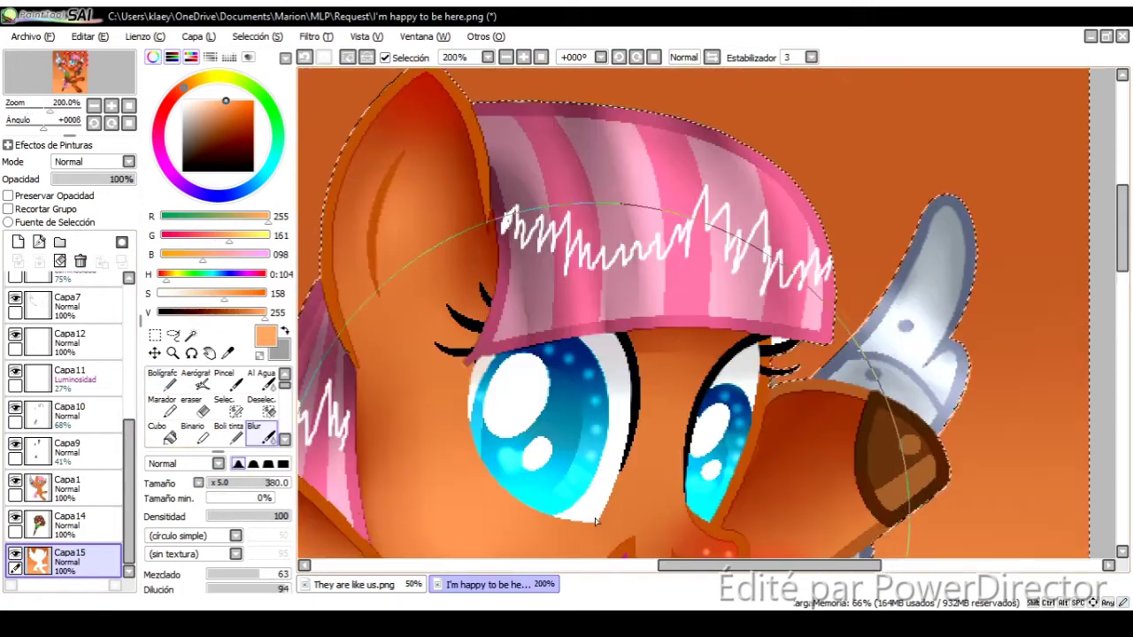
pyautogui.scroll(5, 664, 385)
# Scatter soft white dots of varying sizes over the orange background on Capa15, reducing the pen down to size 40
pyautogui.click(162, 379)
pyautogui.scroll(-5, 620, 354)
pyautogui.click(182, 101)
pyautogui.hotkey('ctrl', 'z')
pyautogui.press('[')
pyautogui.press('[')
pyautogui.press('[')
pyautogui.press('[')
pyautogui.press('[')
pyautogui.press('[')
pyautogui.press('[')
pyautogui.press('[')
pyautogui.press('[')
pyautogui.press('[')
pyautogui.click(587, 473)
pyautogui.click(462, 515)
pyautogui.click(448, 540)
pyautogui.click(417, 454)
pyautogui.scroll(3, 496, 413)
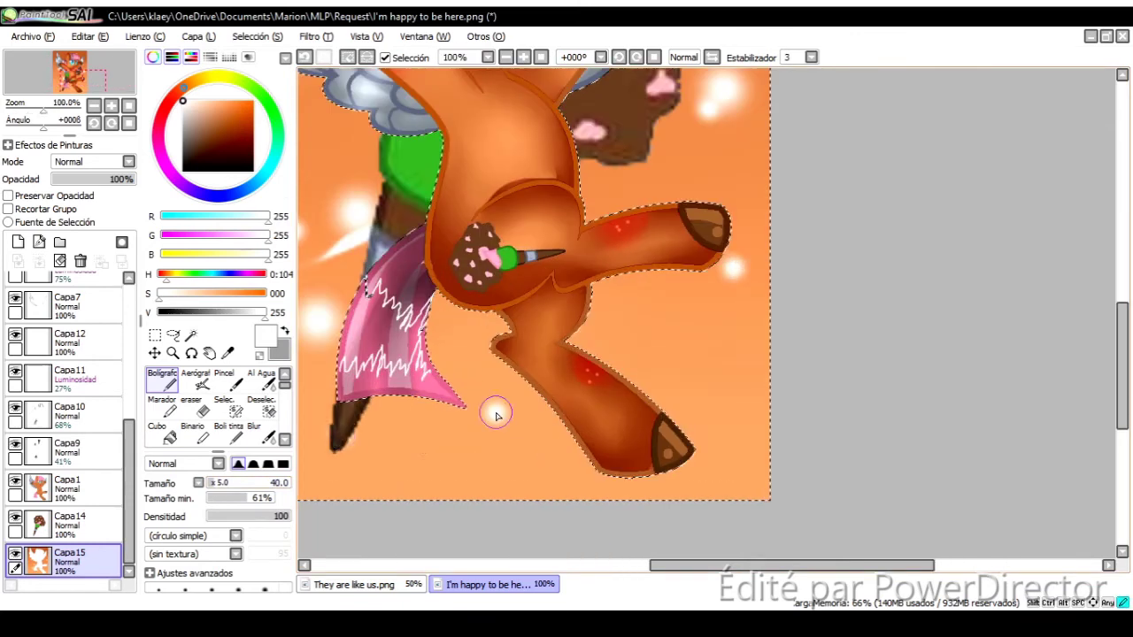
# Try to erase the white scrap beside the large cutie mark's brush on Capa14 with a size 500 eraser
pyautogui.click(88, 522)
pyautogui.click(191, 406)
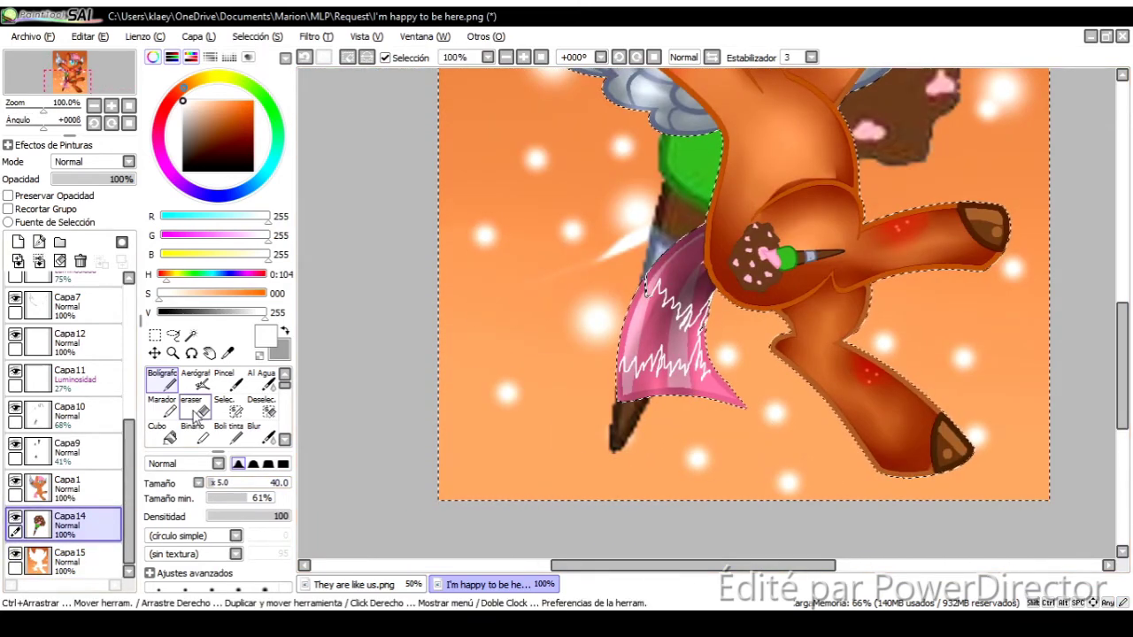
pyautogui.moveTo(673, 168); pyautogui.dragTo(602, 321)
pyautogui.click(67, 487)
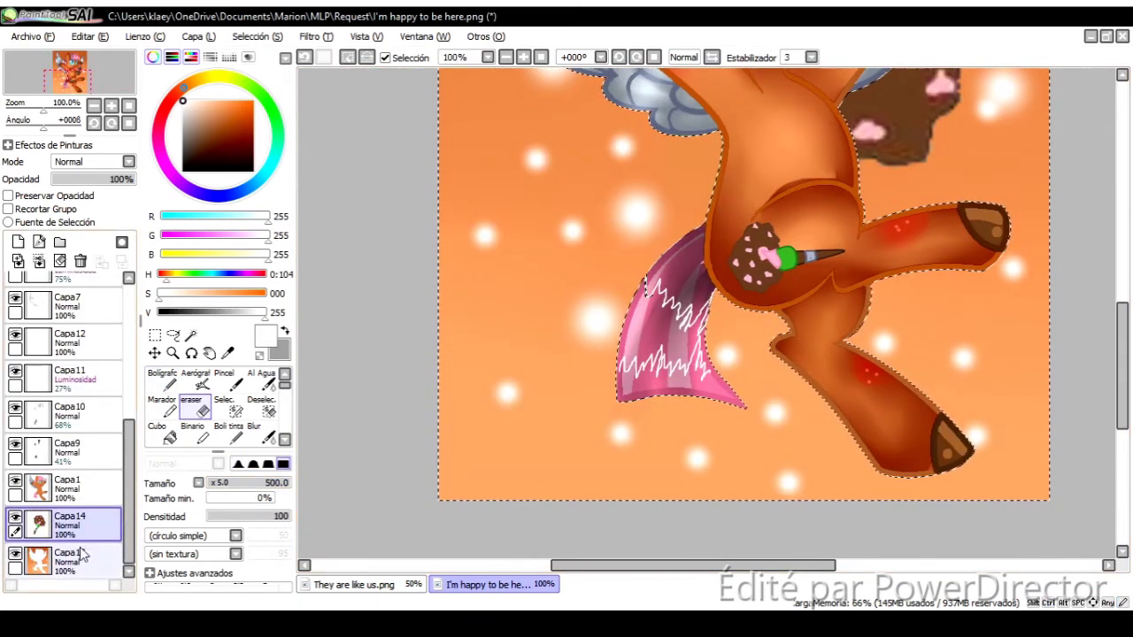
pyautogui.scroll(-3, 417, 397)
# Remove the white scrap beside the large cutie mark's brush on Capa14 and clear the selection
pyautogui.click(89, 522)
pyautogui.scroll(4, 460, 496)
pyautogui.click(113, 500)
pyautogui.click(89, 522)
pyautogui.scroll(-3, 397, 434)
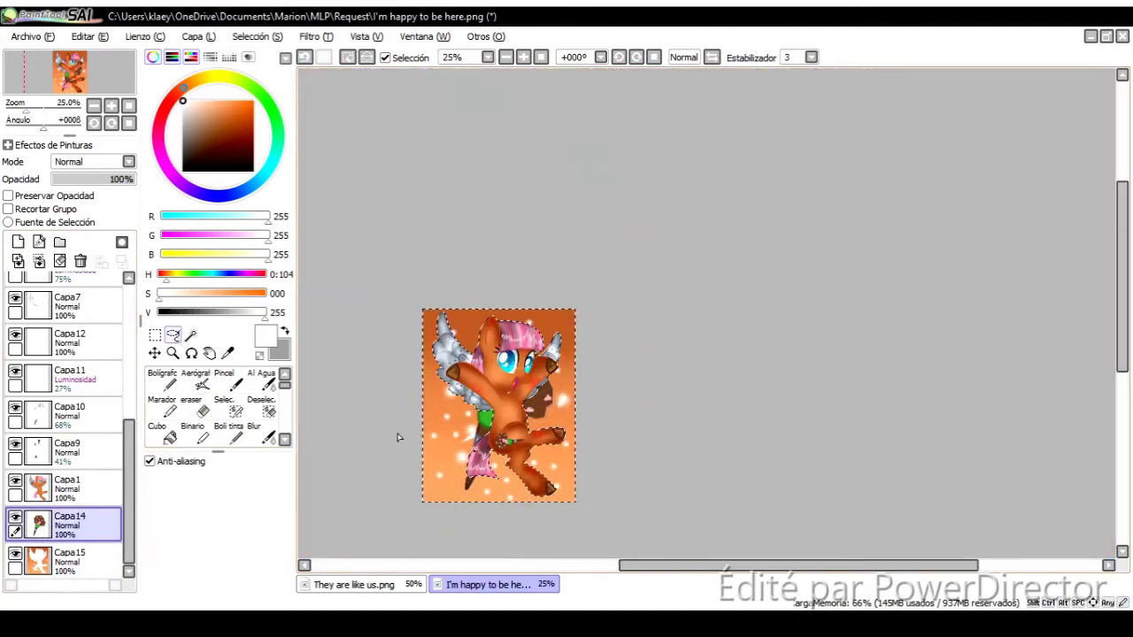
pyautogui.scroll(3, 484, 421)
pyautogui.scroll(-3, 484, 421)
pyautogui.scroll(7, 485, 399)
pyautogui.hotkey('ctrl', 'd')
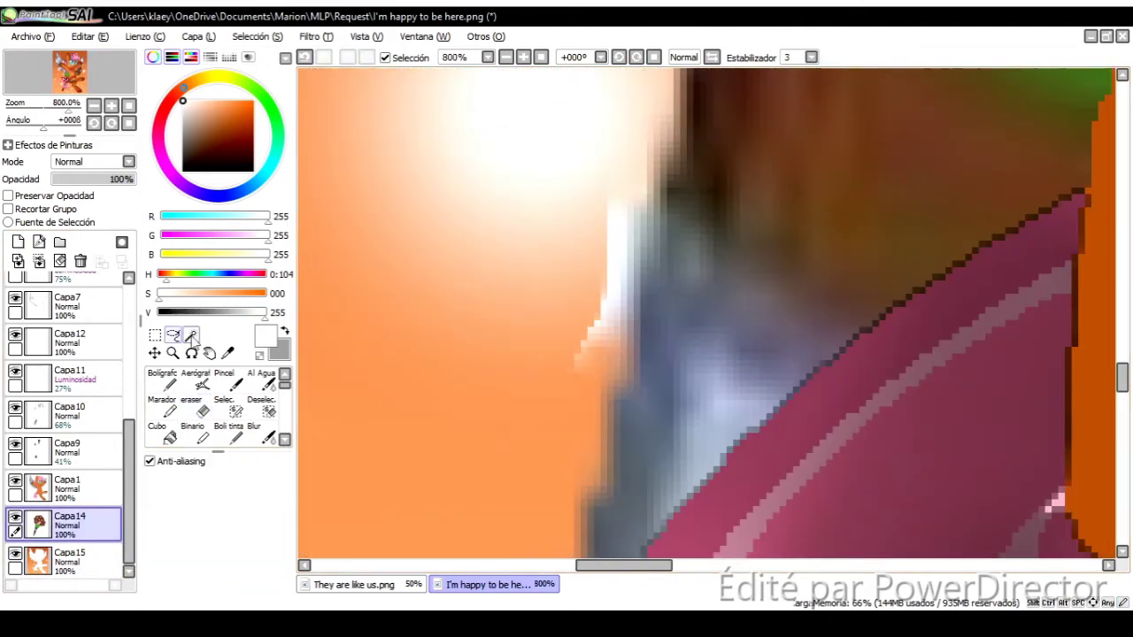
# Select the orange background on Capa15 and fill the upper area with more small white dots using a size 20 pen
pyautogui.scroll(-7, 611, 229)
pyautogui.click(71, 558)
pyautogui.click(190, 335)
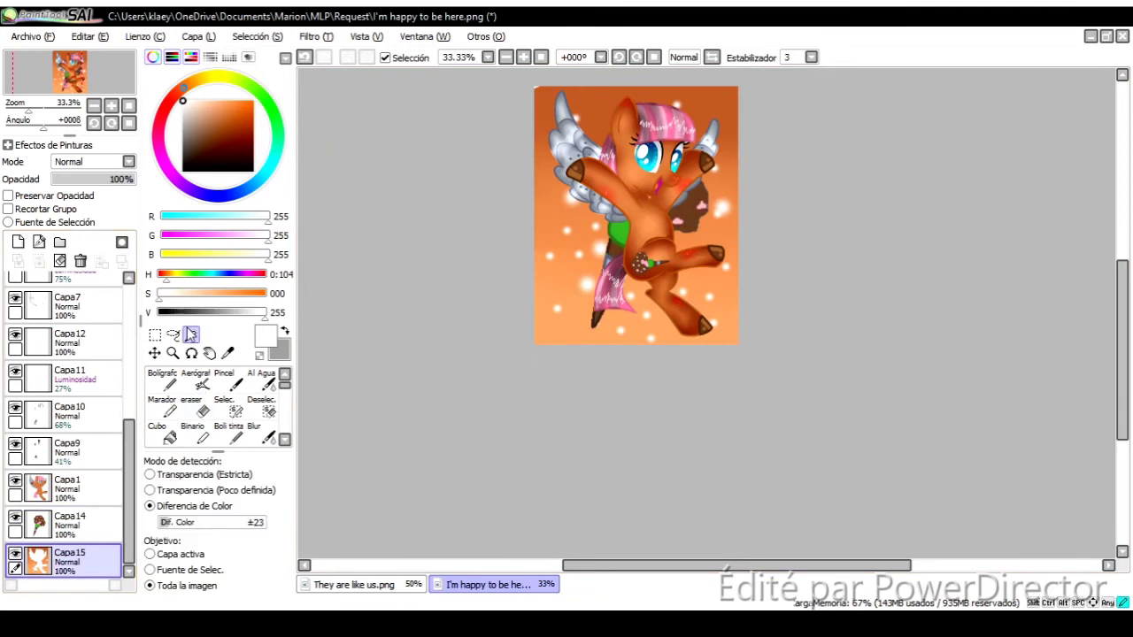
pyautogui.click(574, 263)
pyautogui.click(162, 379)
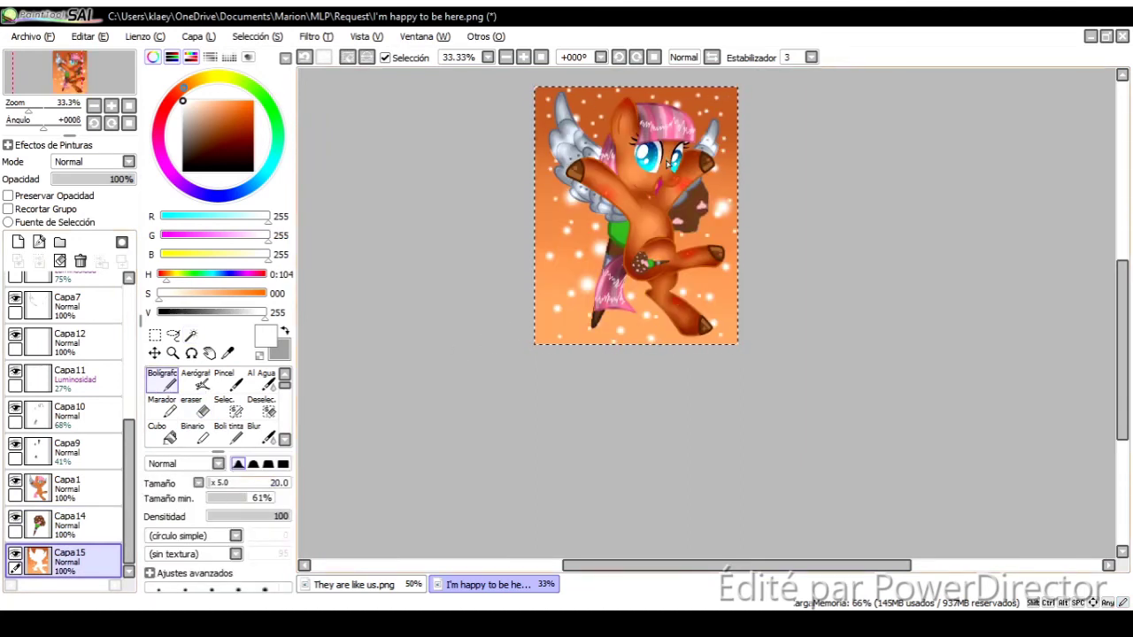
# Select the pony's orange body on Capa1 by colour difference ±39, limited to the active layer
pyautogui.scroll(4, 670, 172)
pyautogui.click(66, 483)
pyautogui.click(190, 335)
pyautogui.click(578, 216)
pyautogui.hotkey('ctrl', 'd')
pyautogui.click(576, 265)
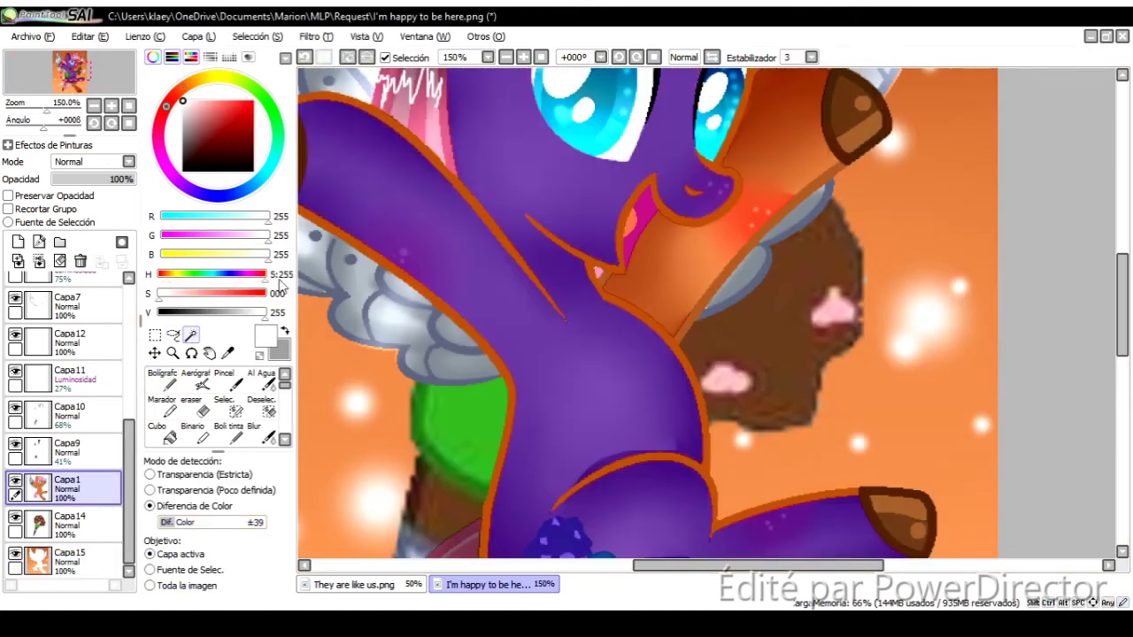
# Add a soft red blush to the pony's cheek on a new layer above Capa1, blended with a size 60 Blur brush
pyautogui.click(18, 242)
pyautogui.click(165, 106)
pyautogui.click(253, 101)
pyautogui.click(556, 181)
pyautogui.click(254, 431)
pyautogui.hotkey('ctrl', 'z')
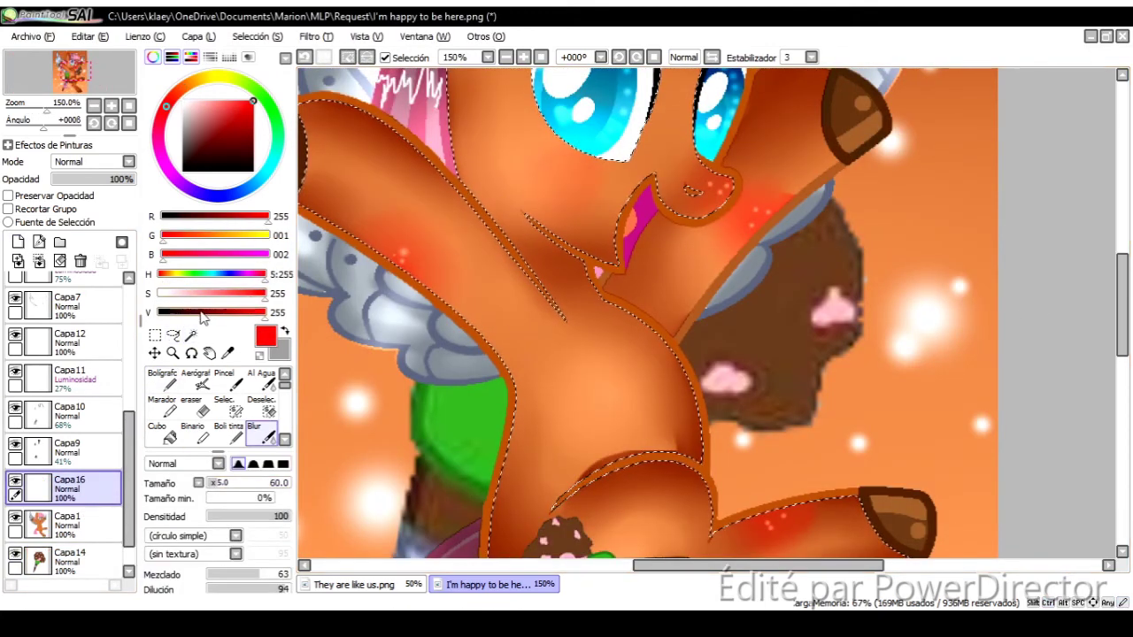
# Dot the cheek blush with small white pen spots and clear the selection
pyautogui.click(183, 101)
pyautogui.click(162, 379)
pyautogui.press(']')
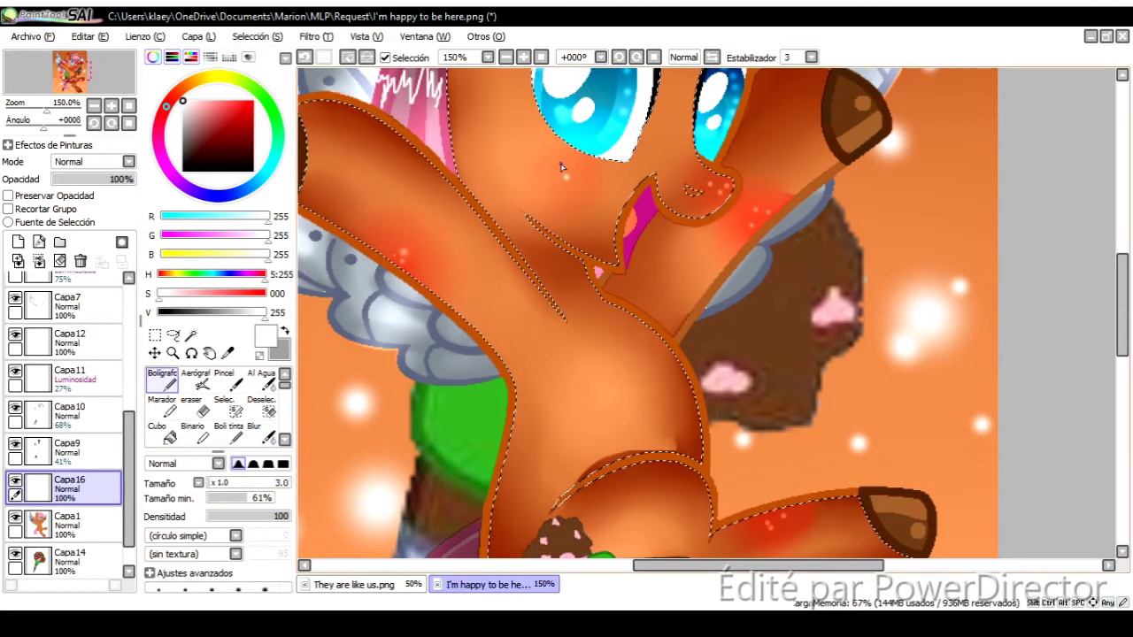
pyautogui.scroll(-2, 481, 271)
pyautogui.scroll(-1, 656, 303)
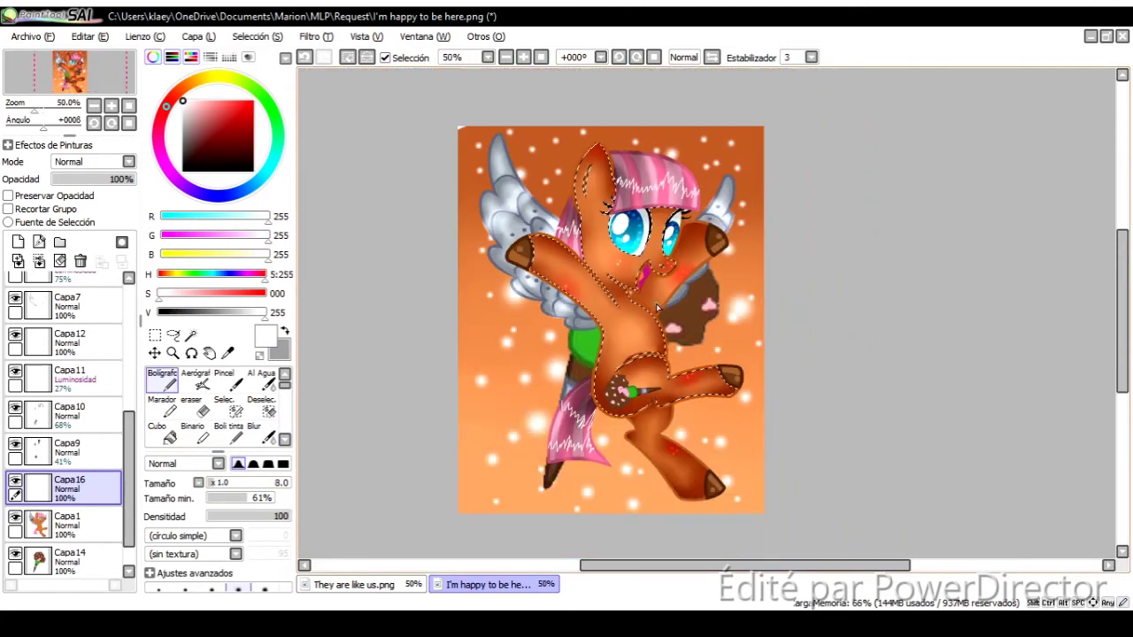
pyautogui.hotkey('ctrl', 'd')
pyautogui.click(173, 335)
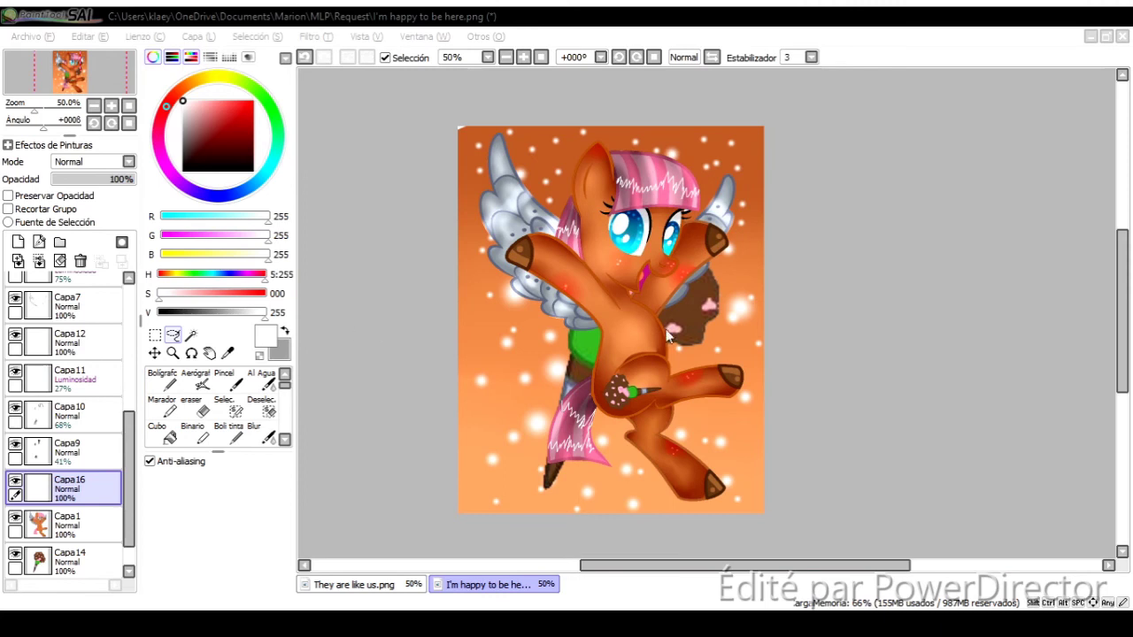